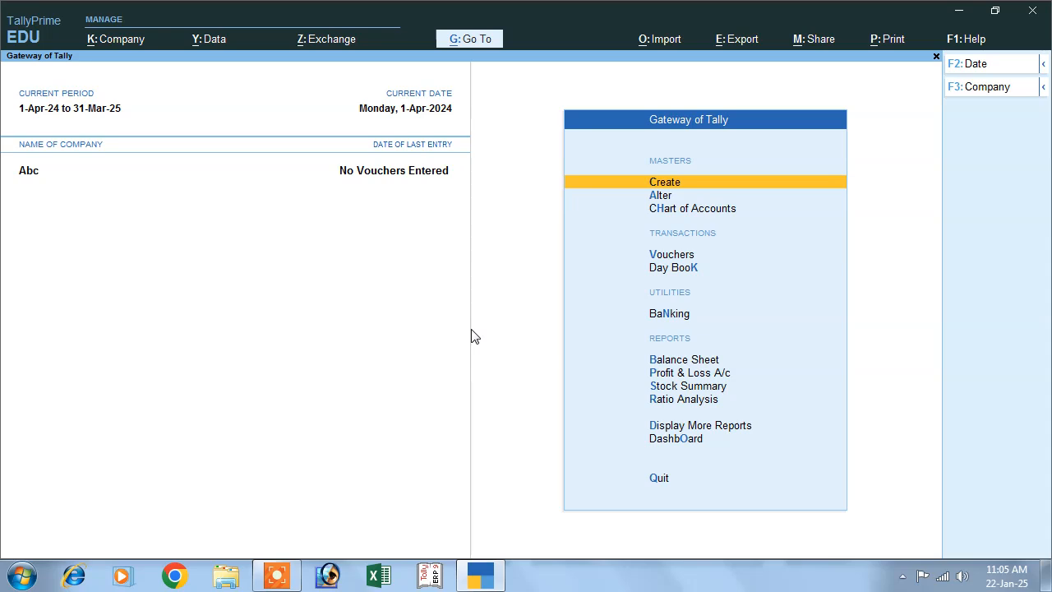
# Enable Interest Calculation in the company's accounting features and save the feature settings.
pyautogui.click(123, 42)
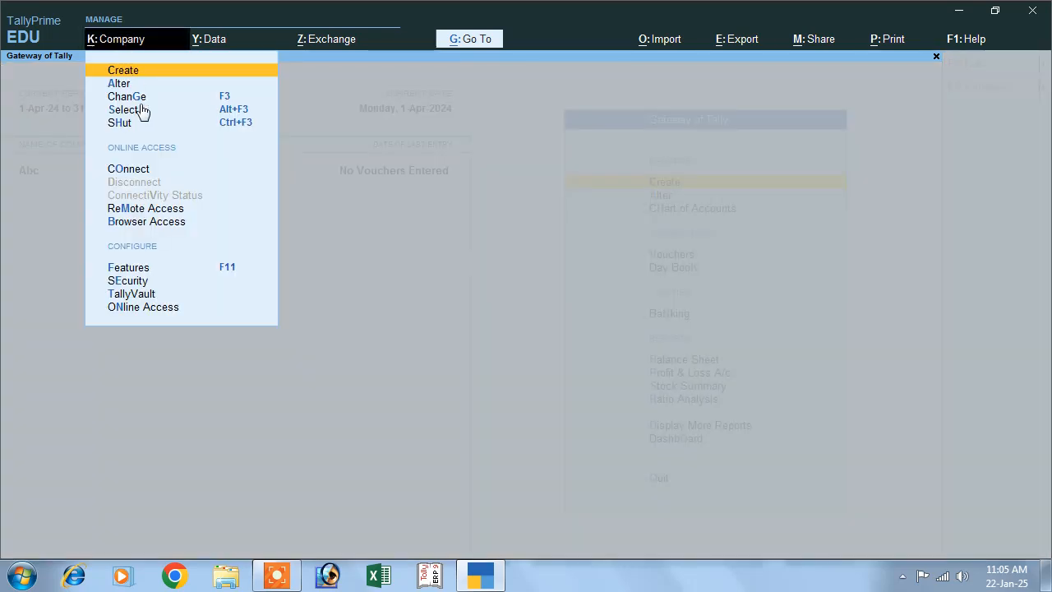
pyautogui.click(226, 271)
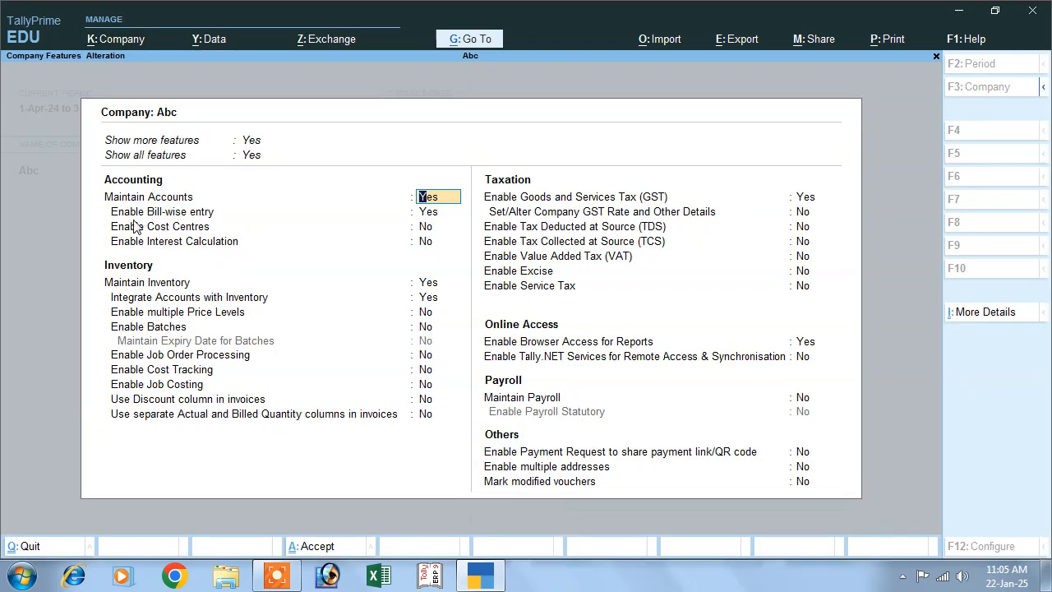
pyautogui.press('Return')
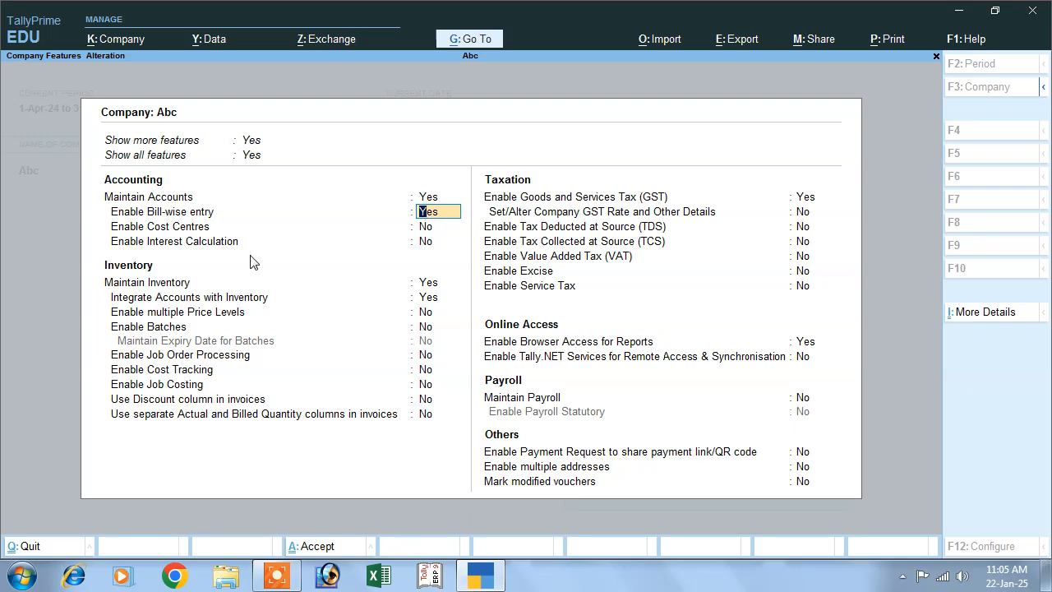
pyautogui.click(214, 245)
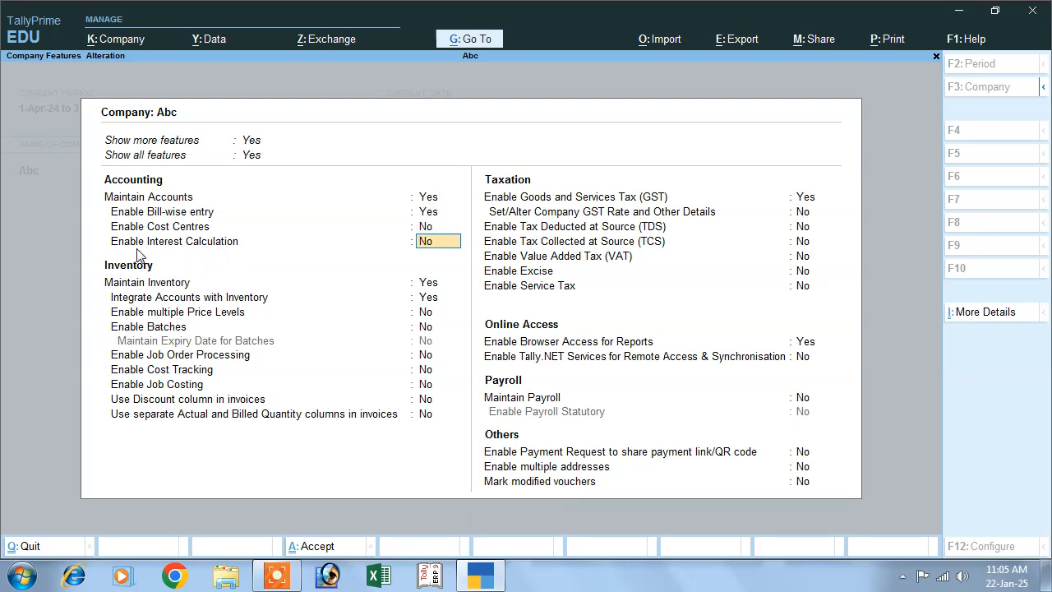
pyautogui.write('y')
pyautogui.press('Return')
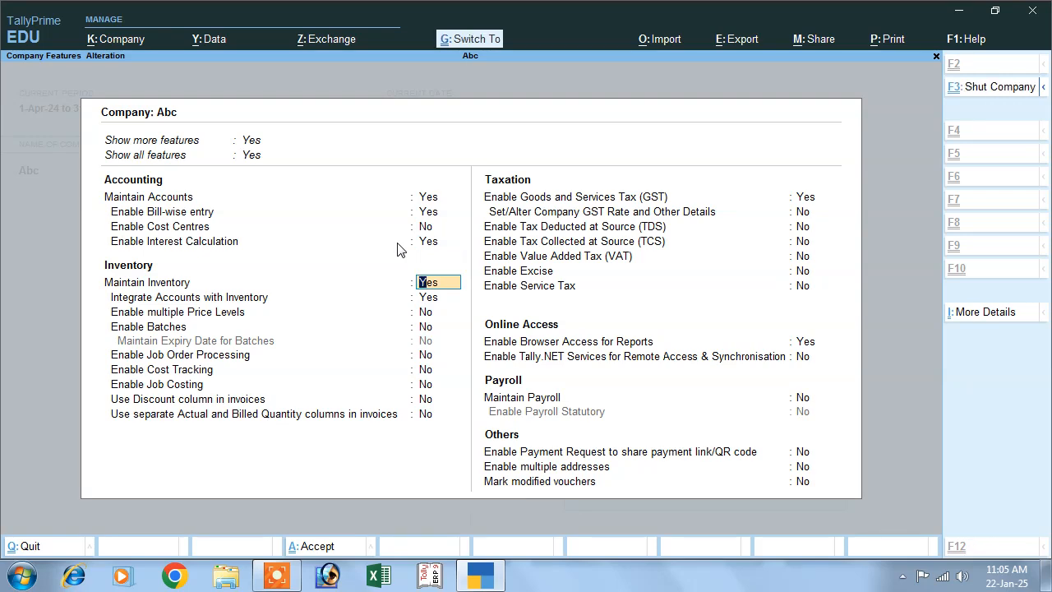
pyautogui.hotkey('ctrl', 'a')
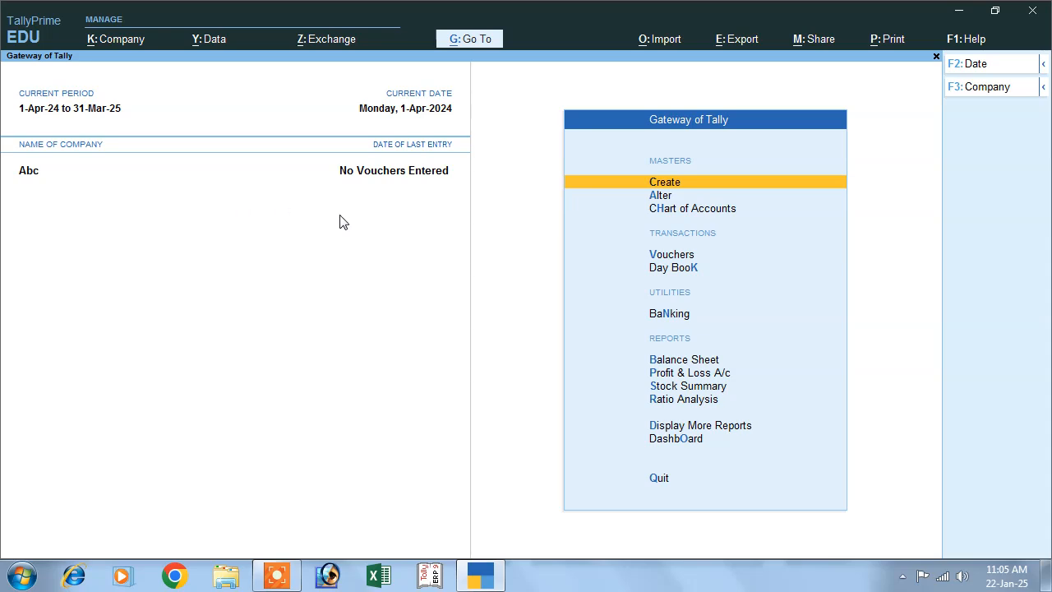
# Start a purchase voucher with supplier invoice number 01 dated 1-Apr-24.
pyautogui.click(662, 255)
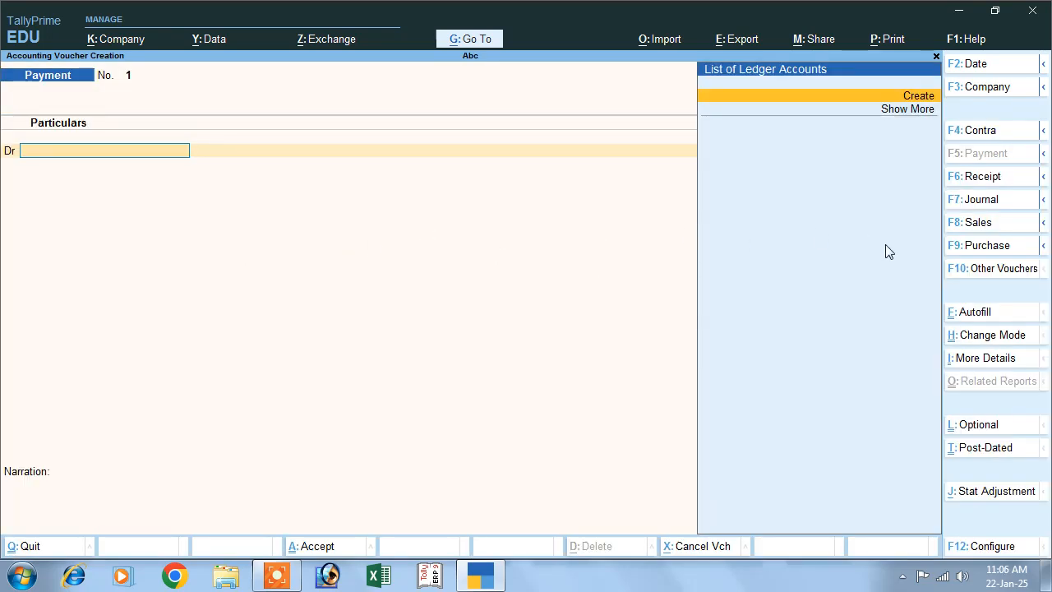
pyautogui.click(986, 246)
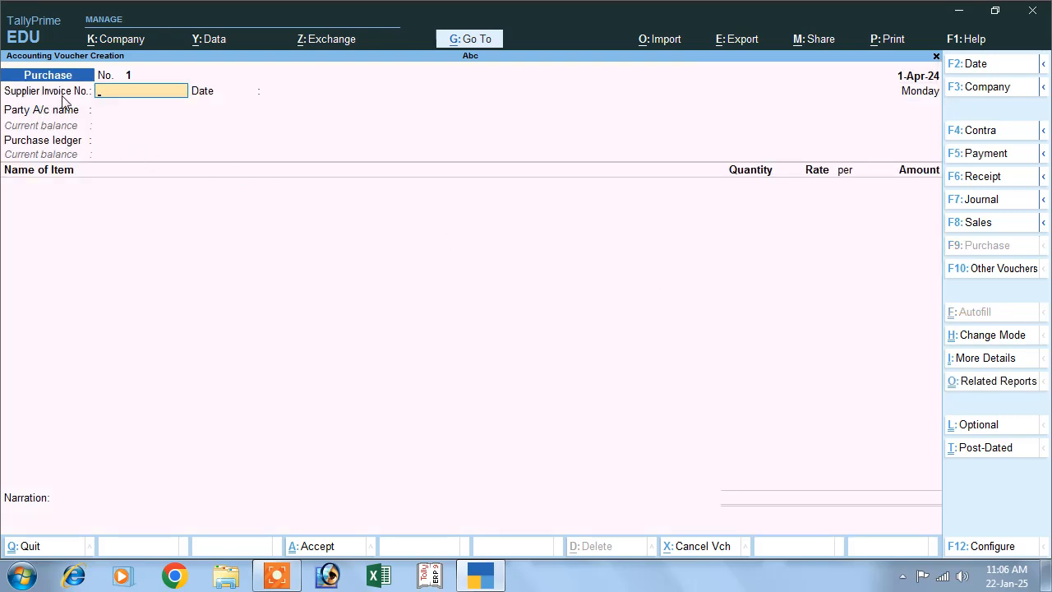
pyautogui.write('01')
pyautogui.press('Return')
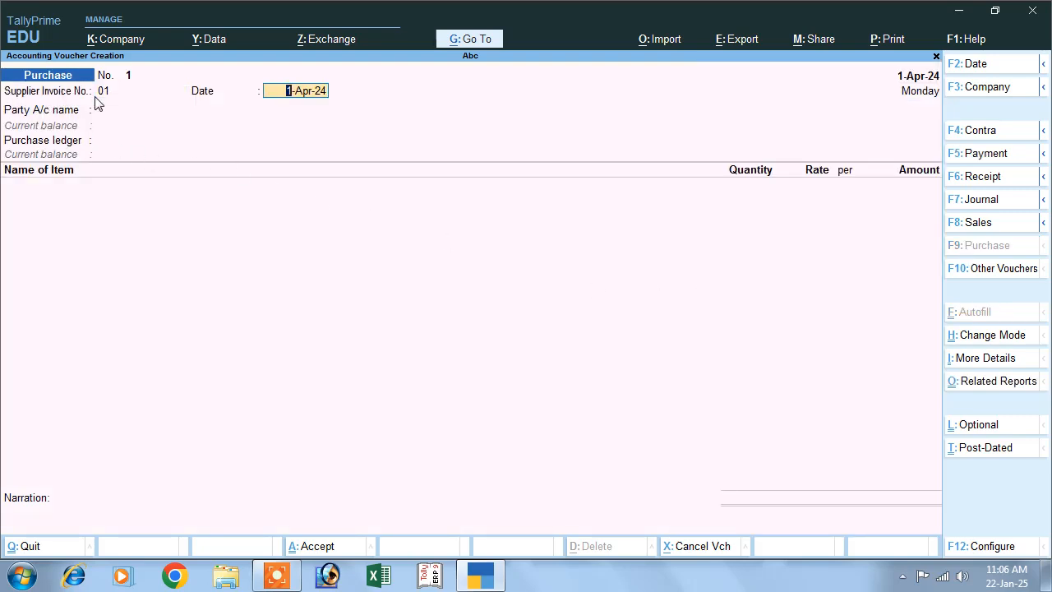
pyautogui.press('Return')
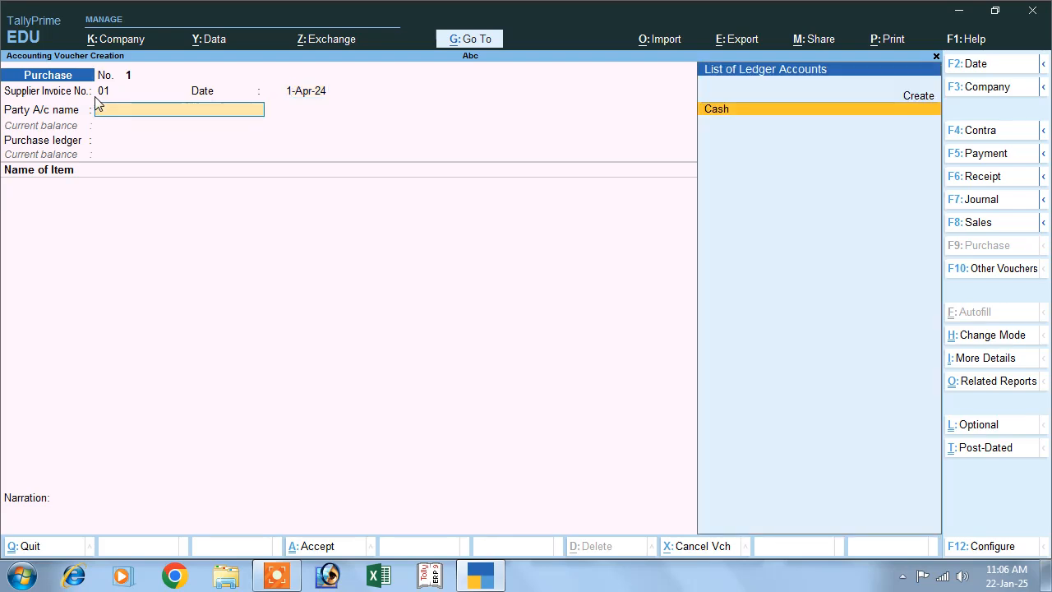
# Create a party ledger from the voucher with the supplier's name, grouped under Sundry Creditors.
pyautogui.click(921, 97)
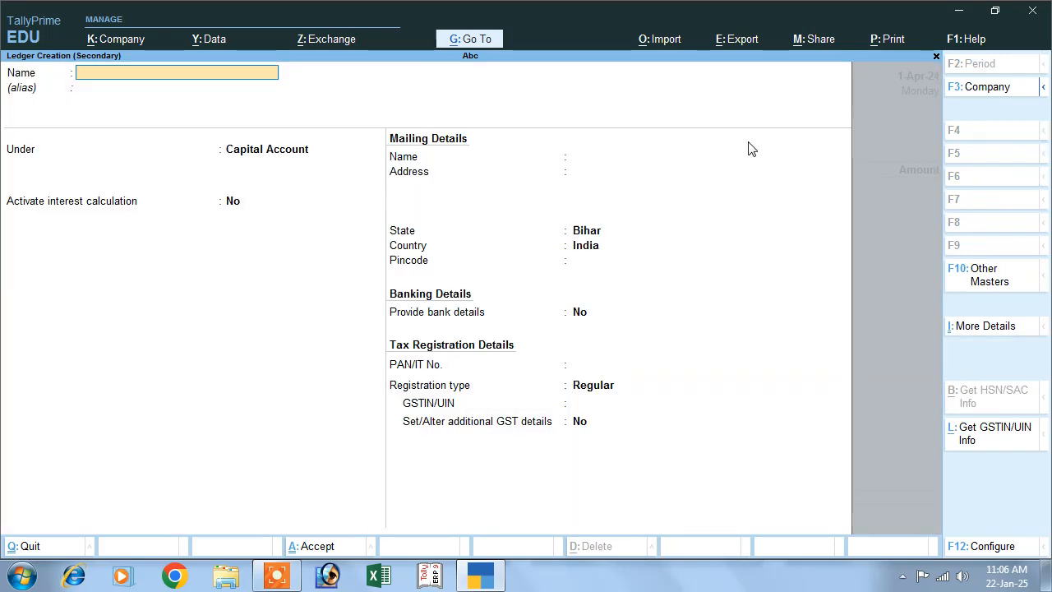
pyautogui.write('Mr a')
pyautogui.press('Return')
pyautogui.press('Return')
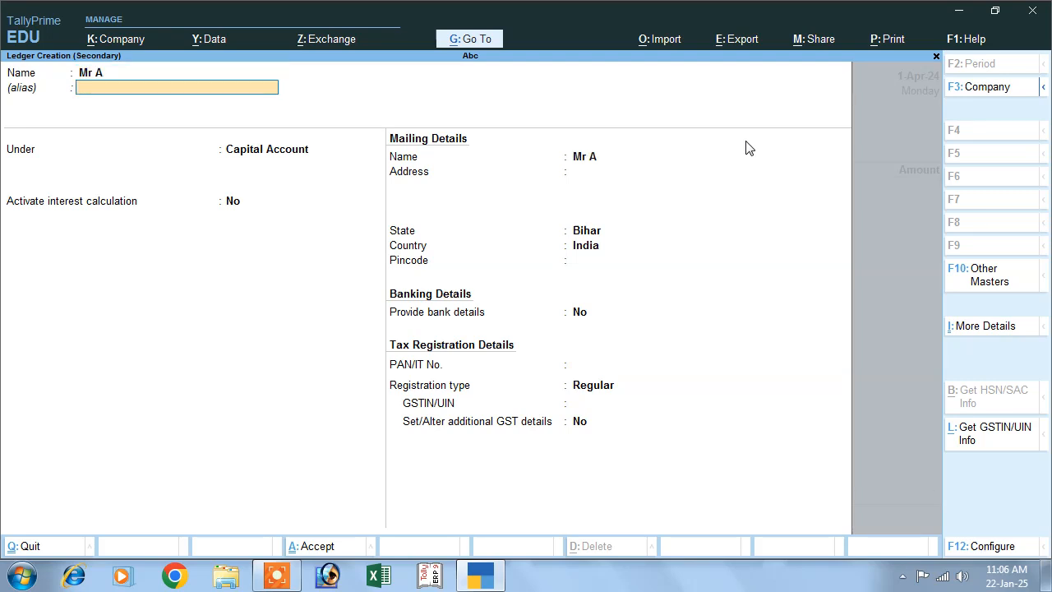
pyautogui.write('S')
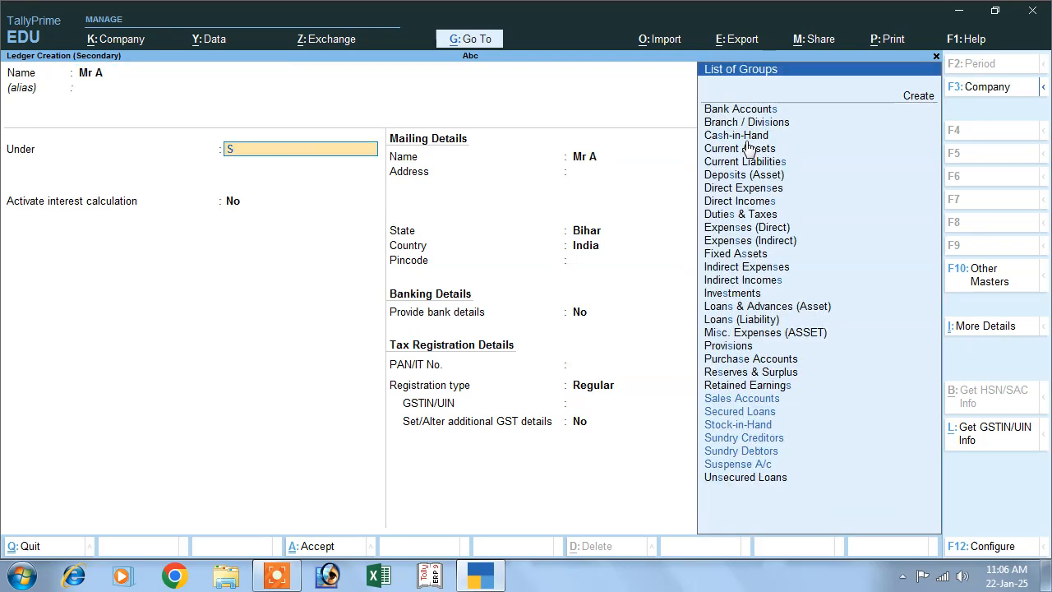
pyautogui.press('Down')
pyautogui.press('Down')
pyautogui.press('Down')
pyautogui.press('Return')
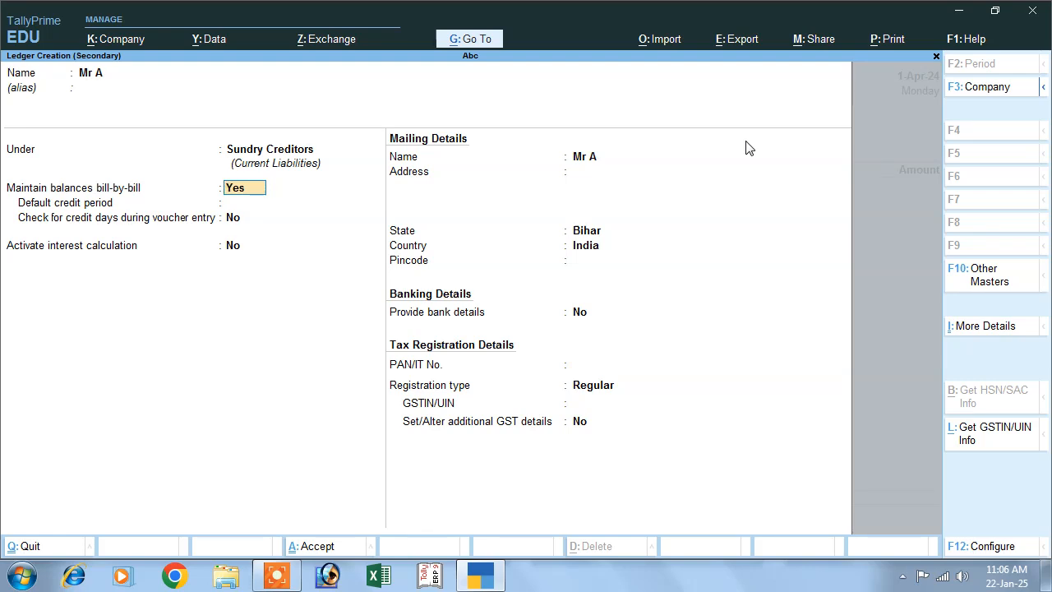
# Keep bill-by-bill balances on with no default credit period, and activate interest calculation for the supplier ledger.
pyautogui.press('Return')
pyautogui.press('Return')
pyautogui.press('Return')
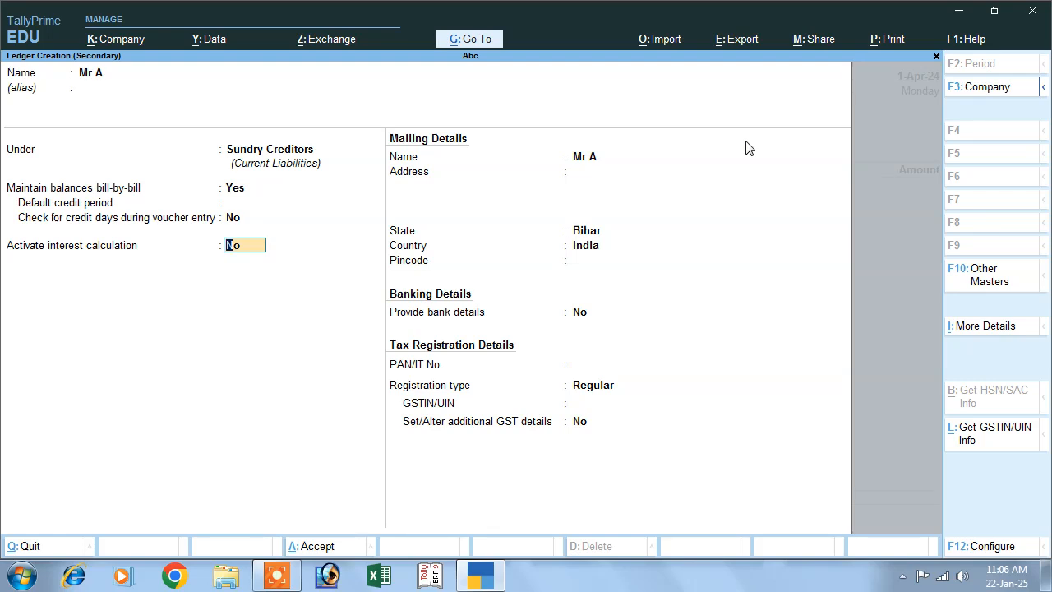
pyautogui.write('y')
pyautogui.press('Return')
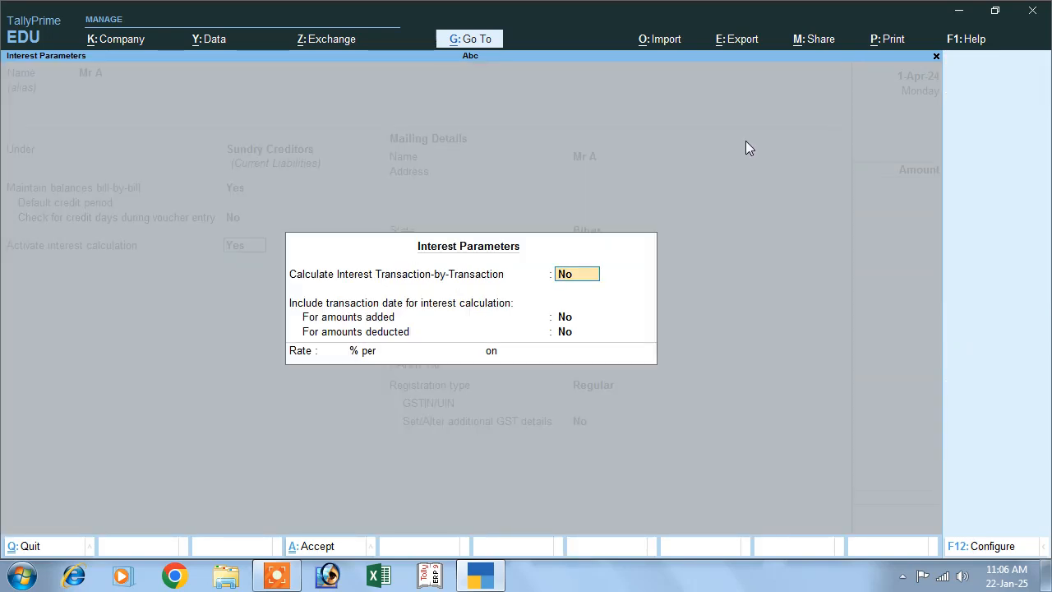
# Set transaction-by-transaction interest and per-transaction override to Yes, and include the transaction date for both added and deducted amounts.
pyautogui.write('y')
pyautogui.press('Return')
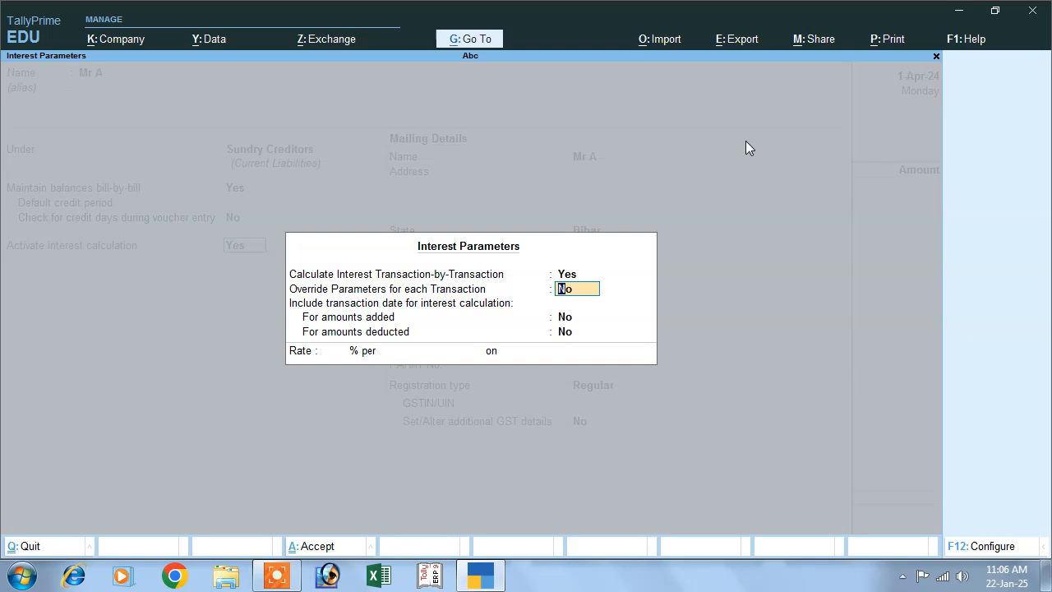
pyautogui.write('y')
pyautogui.press('Return')
pyautogui.write('y')
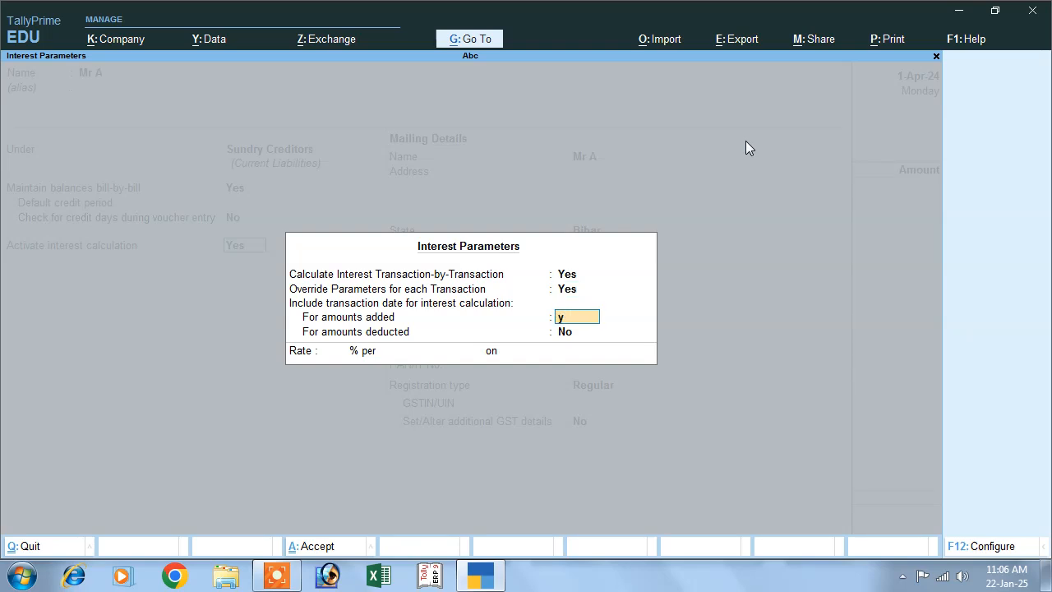
pyautogui.press('Return')
pyautogui.write('y')
pyautogui.press('Return')
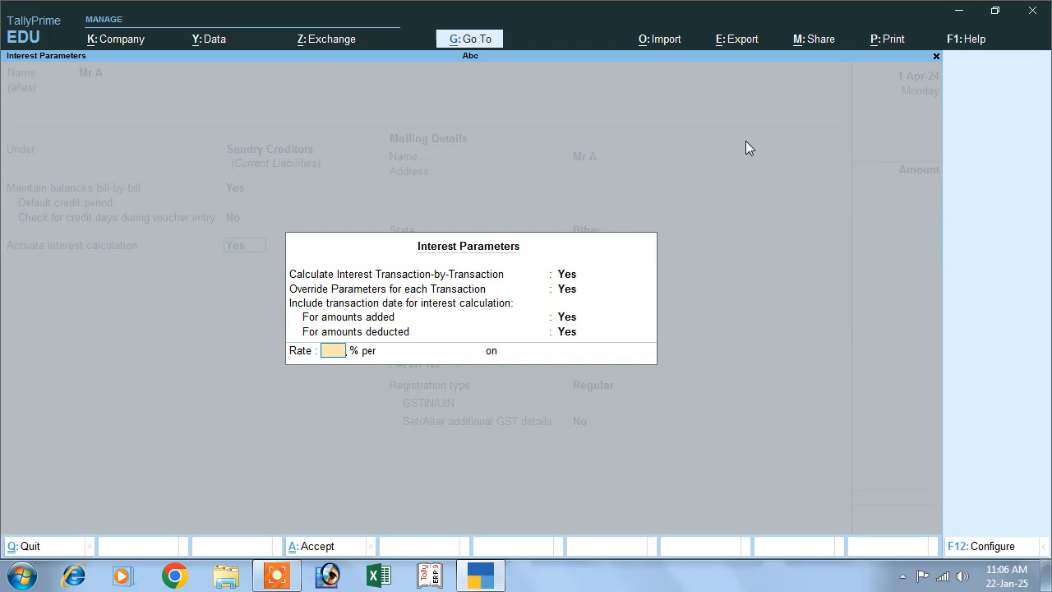
# Set the interest rate to 10% per 30-Day Month on Credit Balances Only.
pyautogui.write('10')
pyautogui.press('Return')
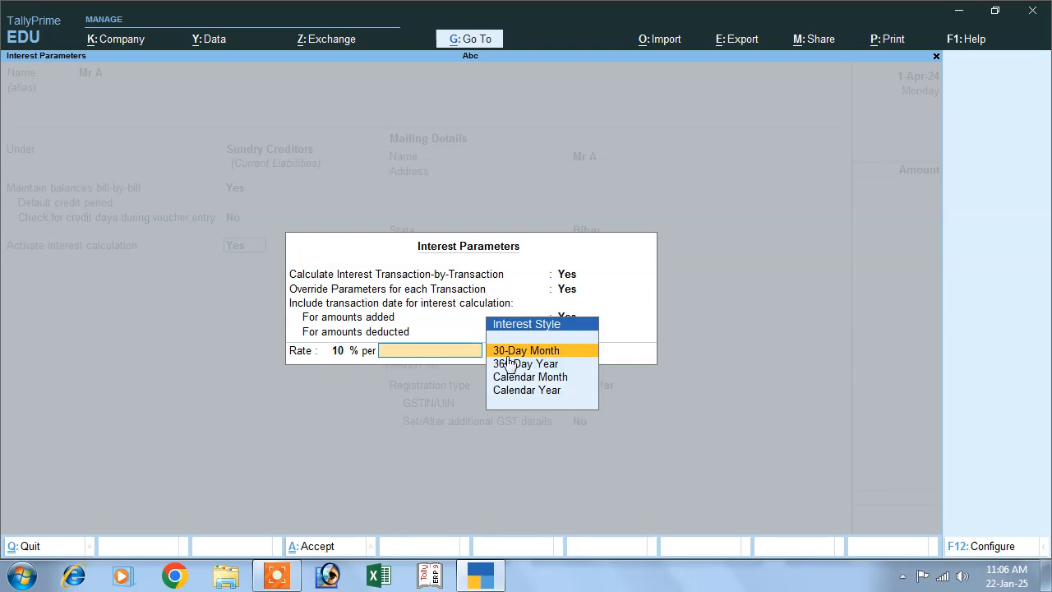
pyautogui.press('Return')
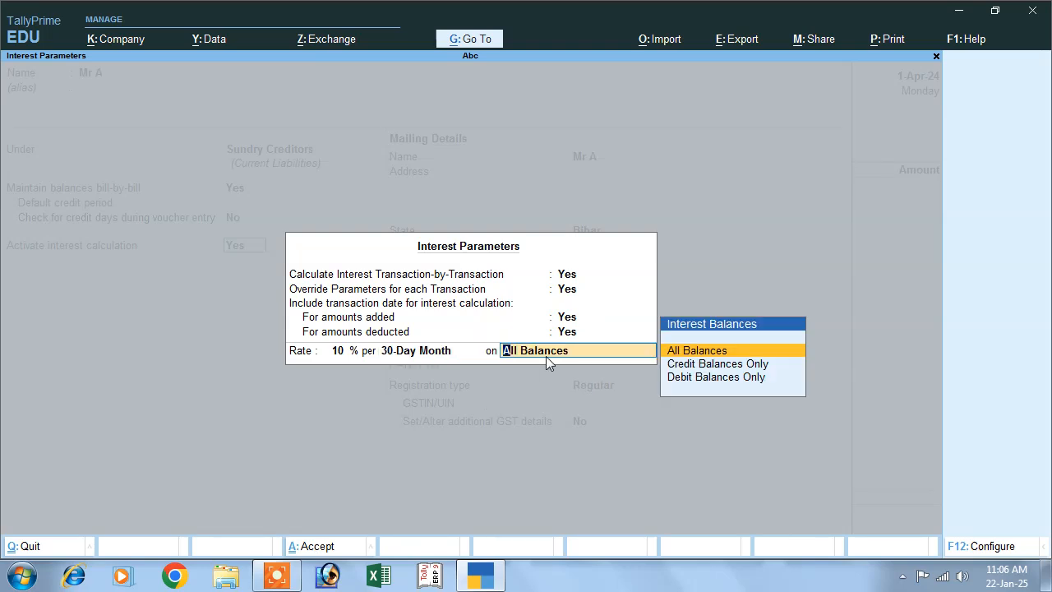
pyautogui.press('Down')
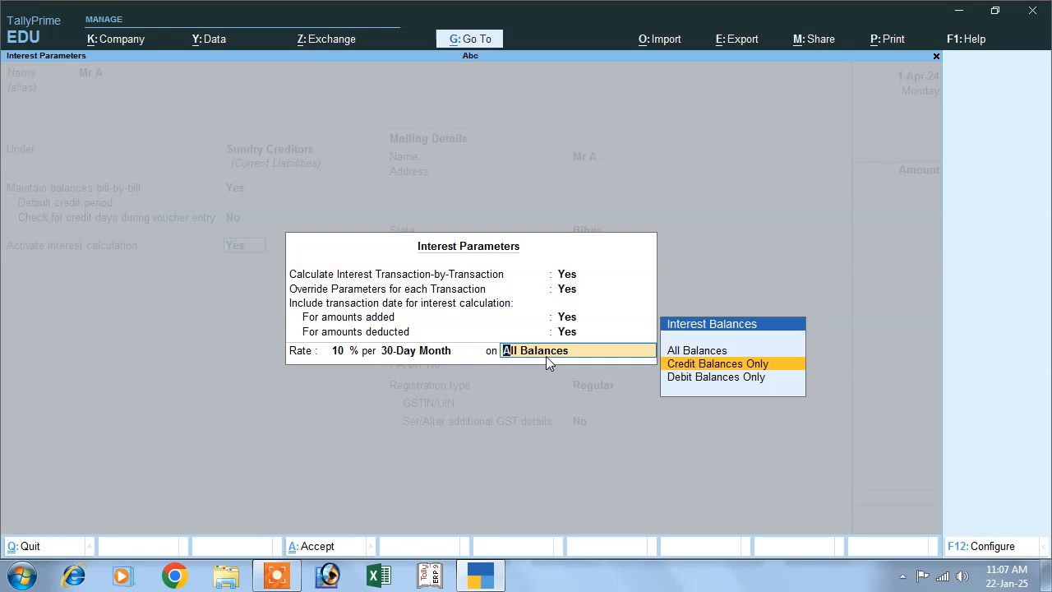
pyautogui.press('Return')
# Leave the mailing address blank, keep Bihar as the state, and save the supplier ledger.
pyautogui.press('Return')
pyautogui.press('Return')
pyautogui.press('Return')
pyautogui.press('Return')
pyautogui.press('Return')
pyautogui.press('Return')
pyautogui.press('Return')
pyautogui.press('Return')
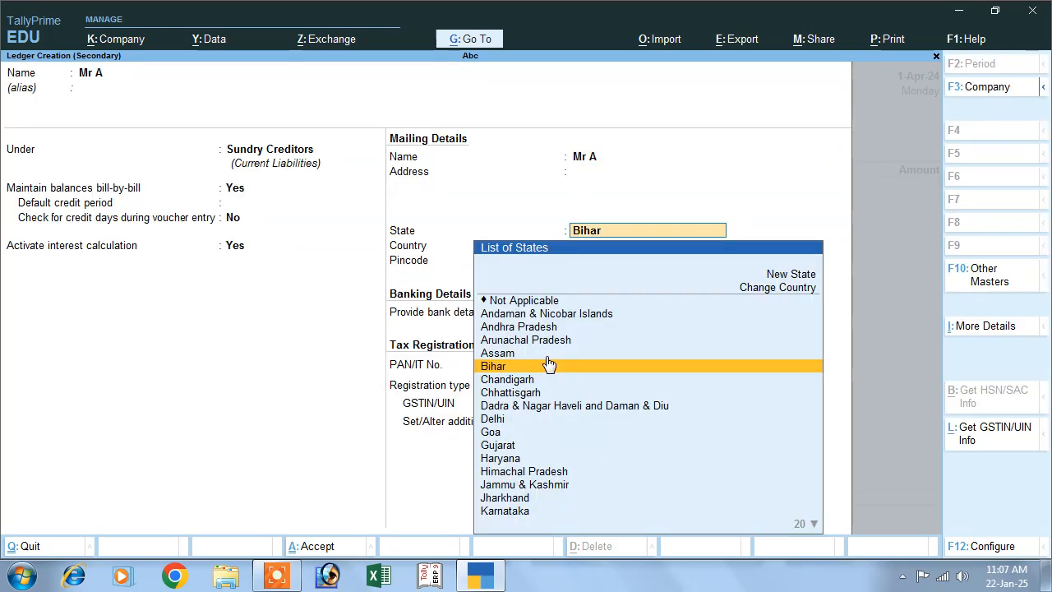
pyautogui.press('Return')
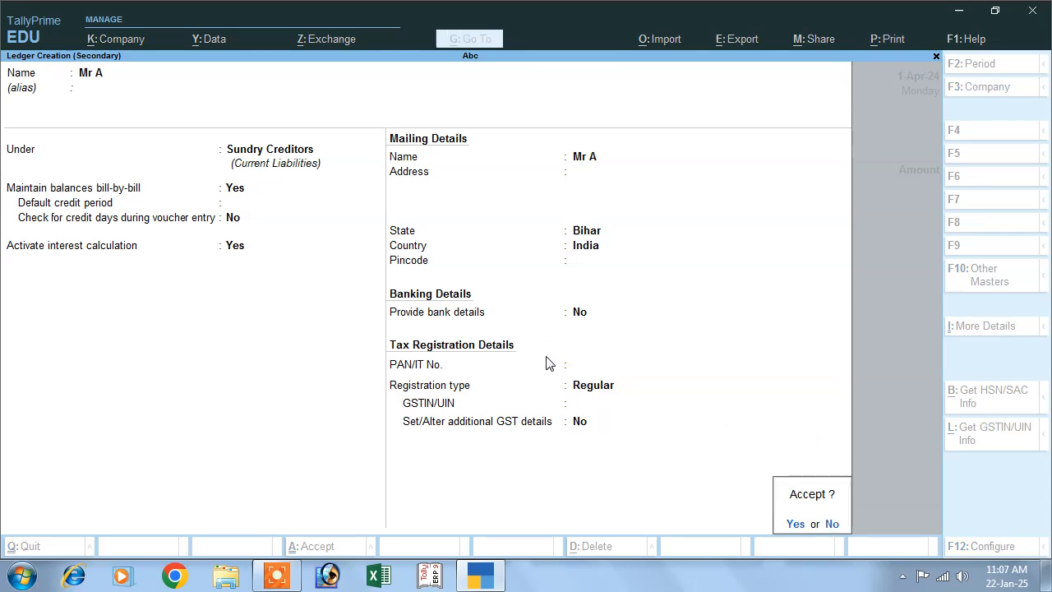
pyautogui.press('Return')
# Leave the voucher's receipt details blank and accept the default party details.
pyautogui.press('Return')
pyautogui.press('Return')
pyautogui.press('Return')
pyautogui.press('Return')
pyautogui.press('Return')
pyautogui.press('Return')
pyautogui.press('Return')
pyautogui.press('Return')
pyautogui.press('Return')
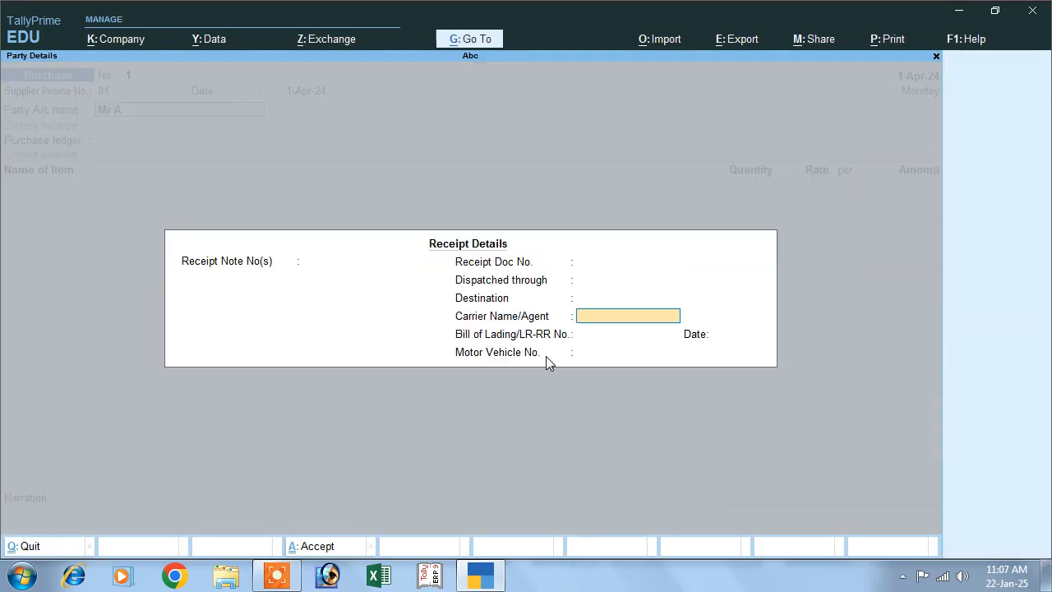
pyautogui.press('Return')
pyautogui.press('Return')
pyautogui.press('Return')
pyautogui.press('Return')
pyautogui.press('Return')
pyautogui.press('Return')
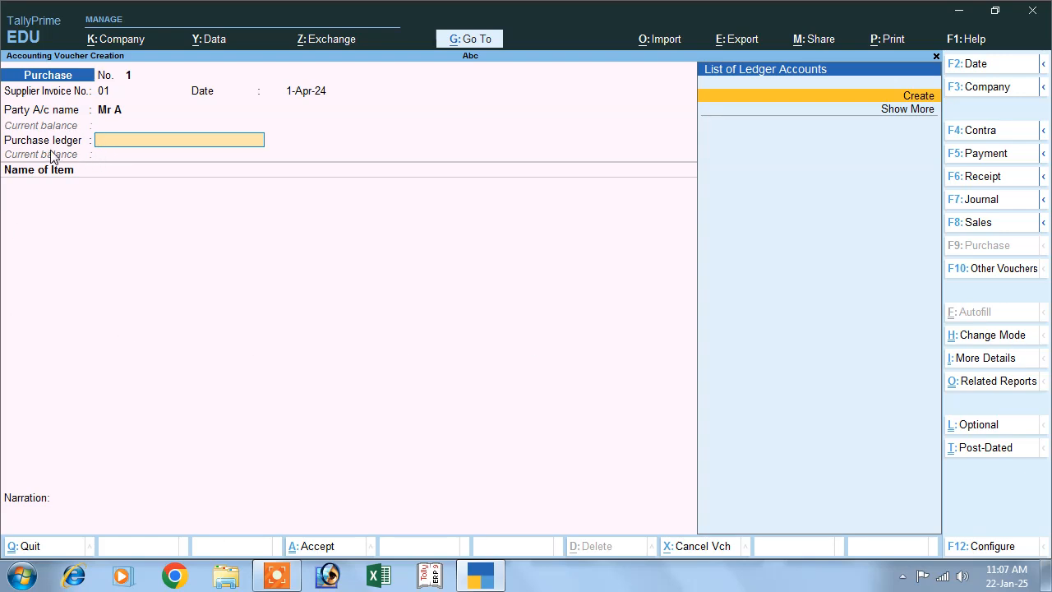
# Create a ledger named Purchase under Purchase Accounts for the voucher's purchase ledger.
pyautogui.click(909, 98)
pyautogui.write('P')
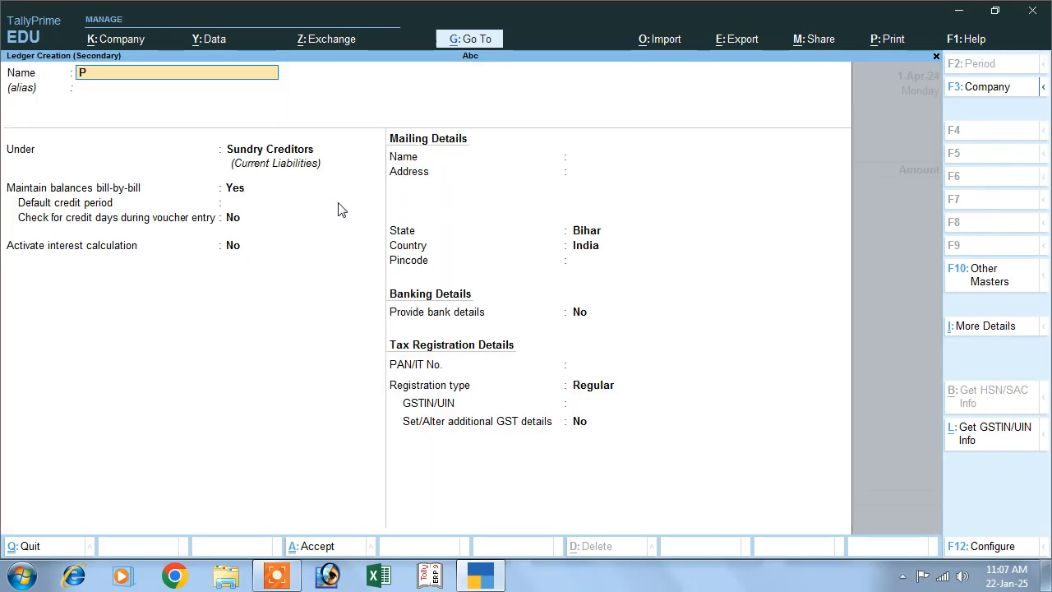
pyautogui.write('urchase')
pyautogui.press('Return')
pyautogui.press('Return')
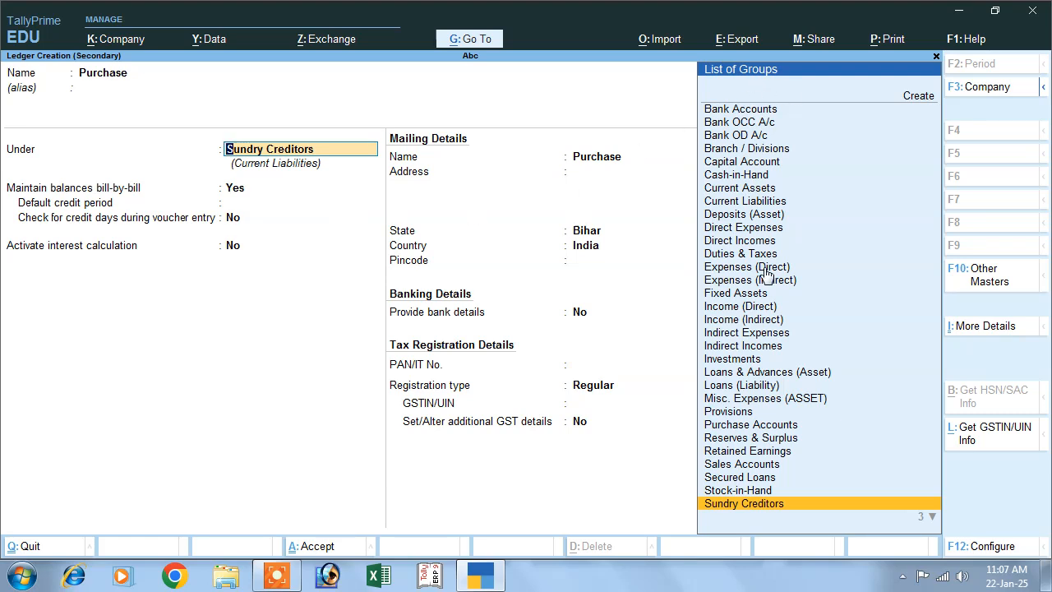
pyautogui.click(735, 425)
pyautogui.press('Return')
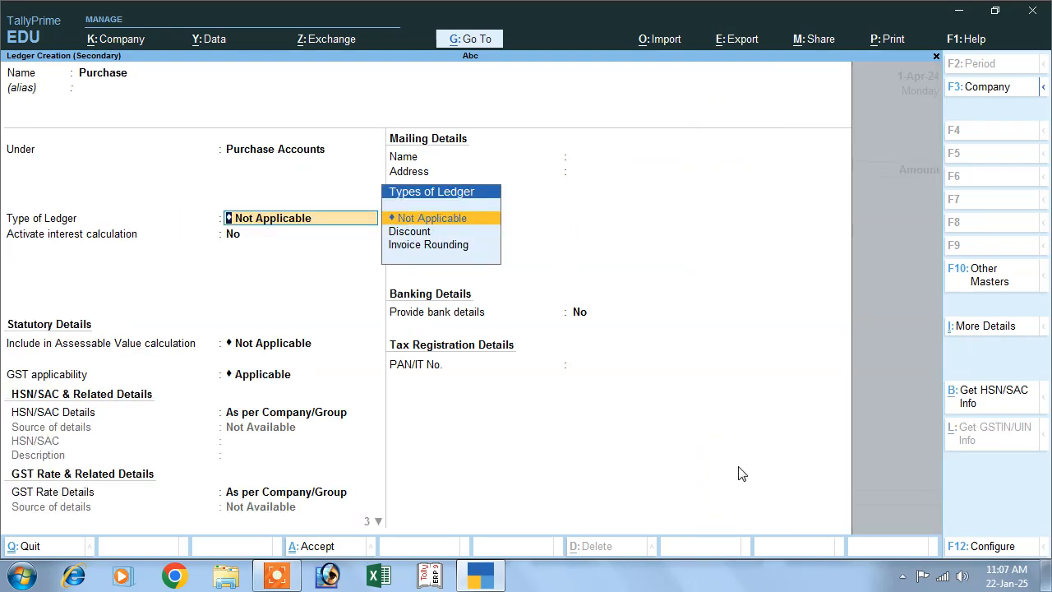
# Leave interest calculation off and GST details at their defaults, set the type of supply to Goods, and save the Purchase ledger.
pyautogui.press('Return')
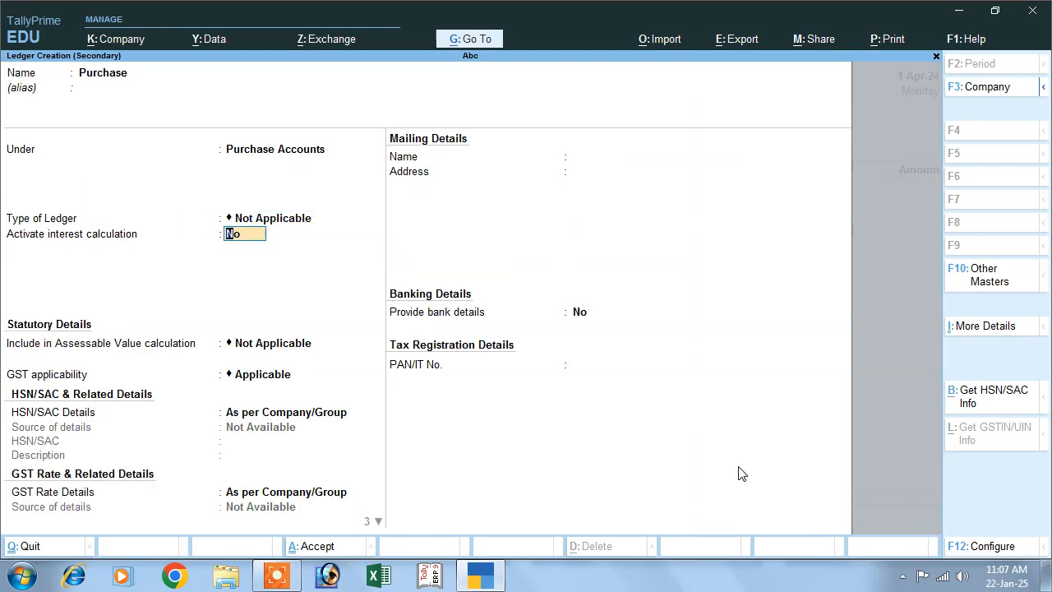
pyautogui.press('Return')
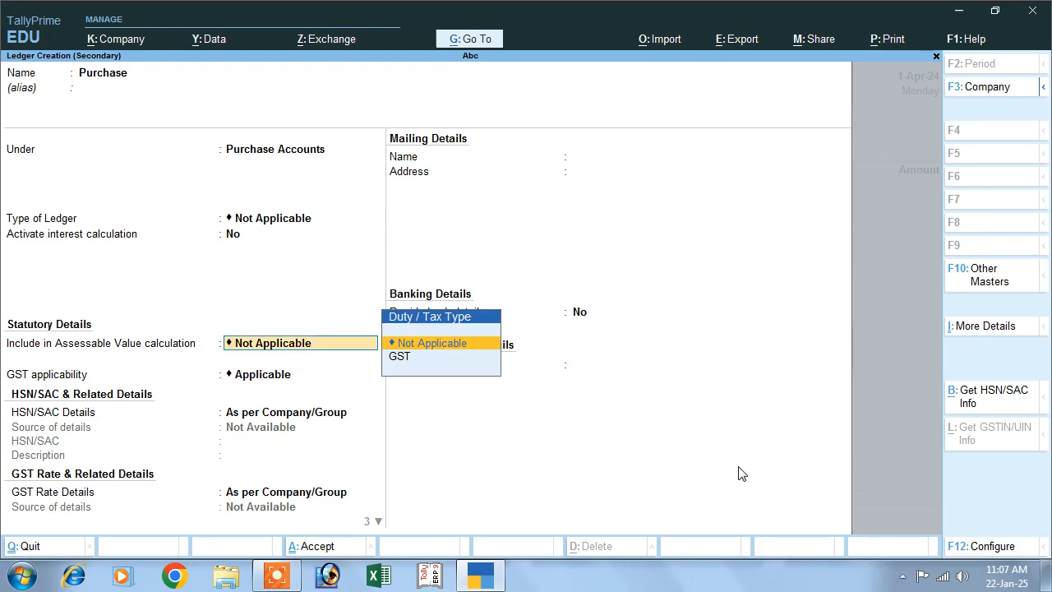
pyautogui.press('Return')
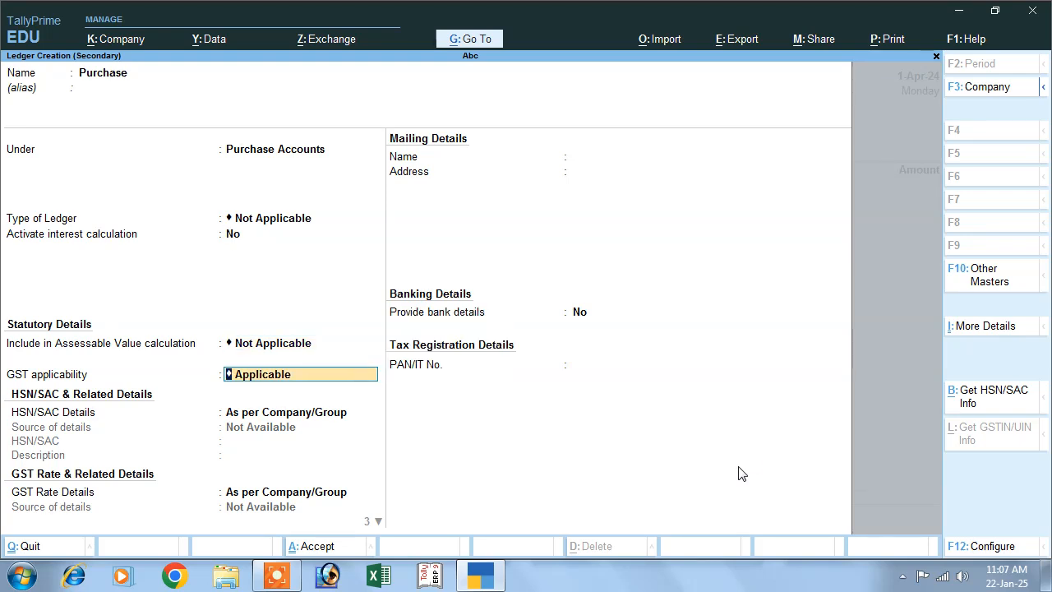
pyautogui.press('Return')
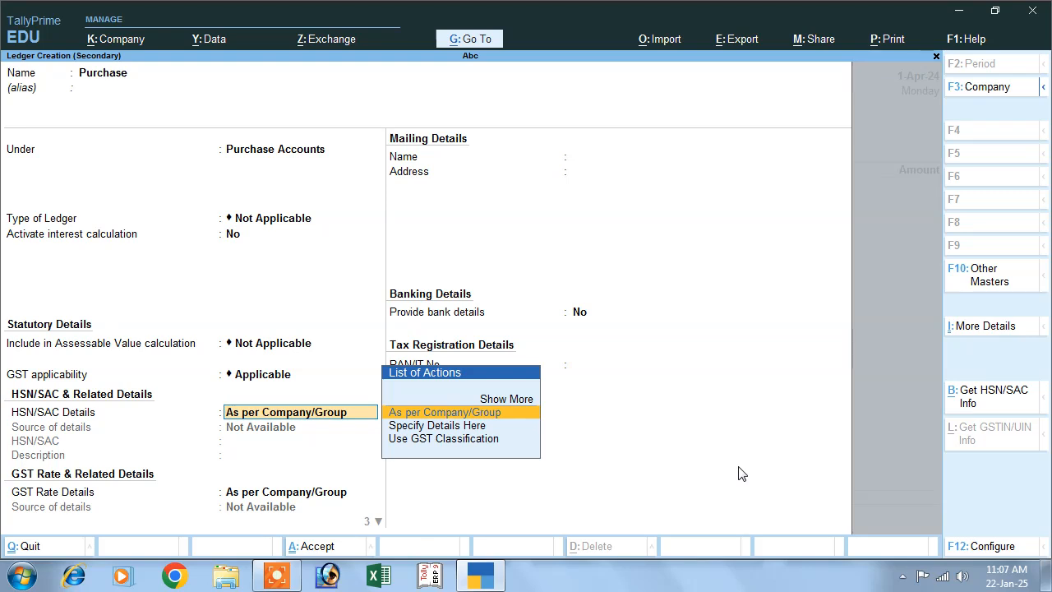
pyautogui.press('Return')
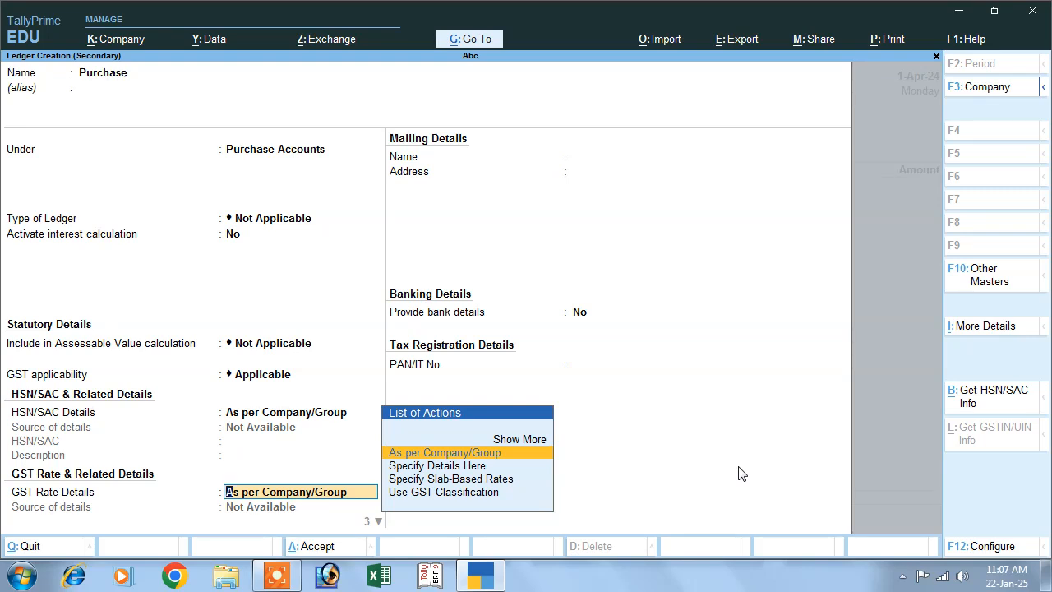
pyautogui.press('Return')
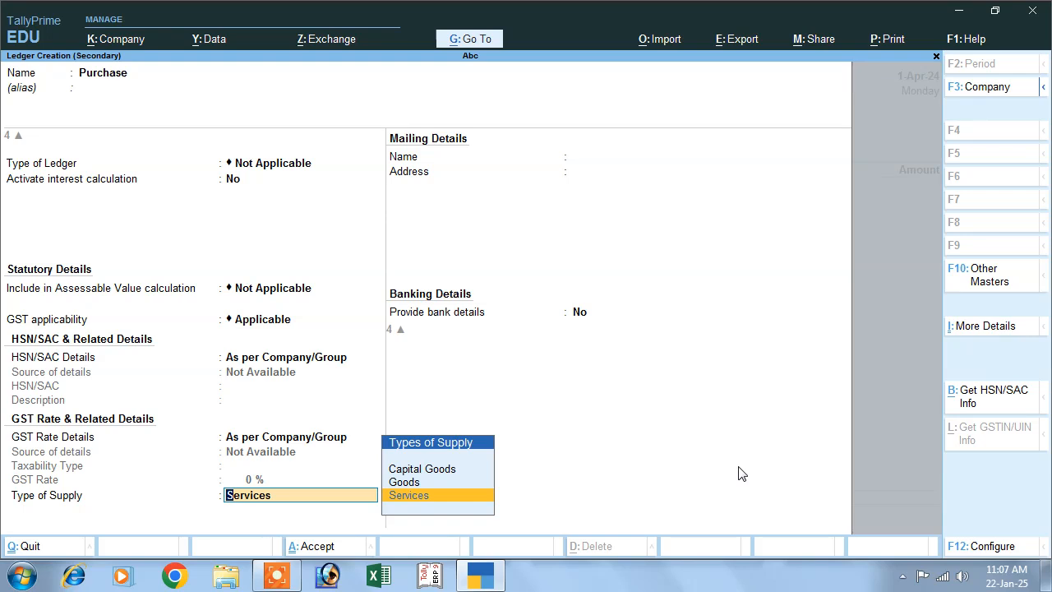
pyautogui.press('Up')
pyautogui.press('Return')
pyautogui.press('Return')
pyautogui.press('Return')
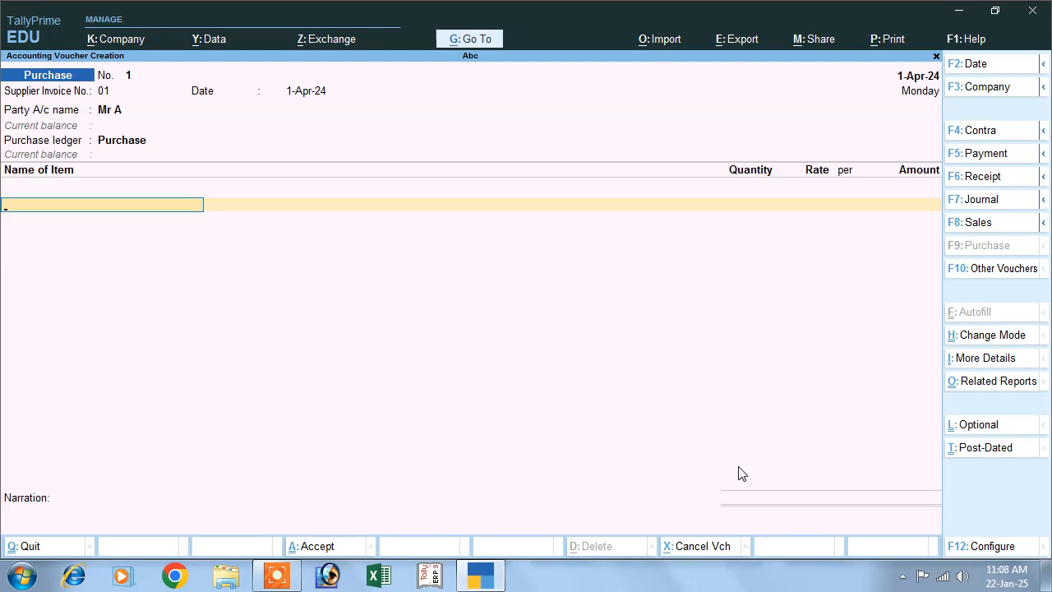
# Start a new stock item named Monitor under Primary from the voucher's item line.
pyautogui.write('C')
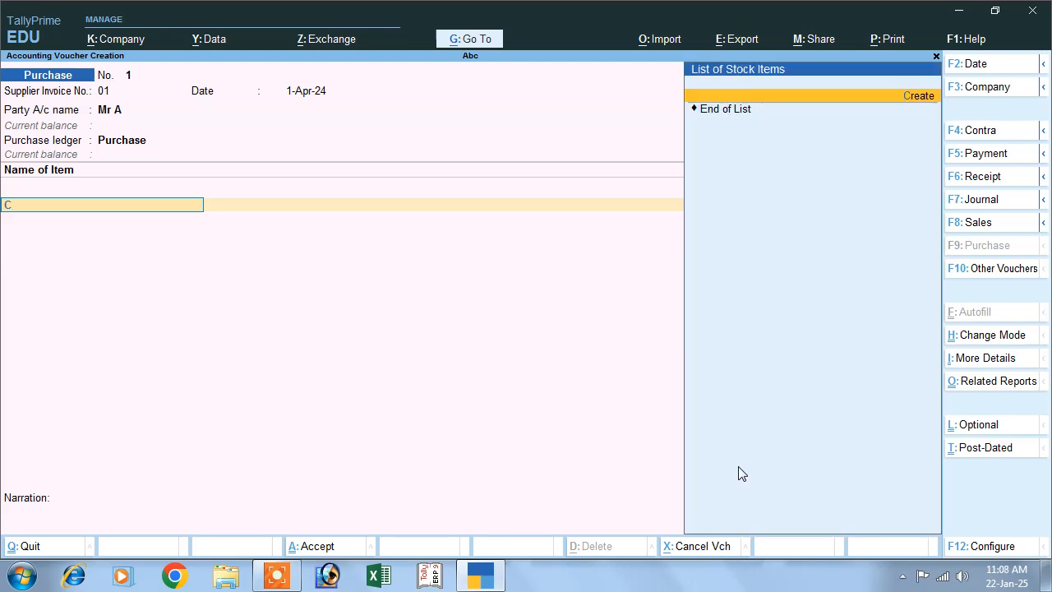
pyautogui.click(914, 96)
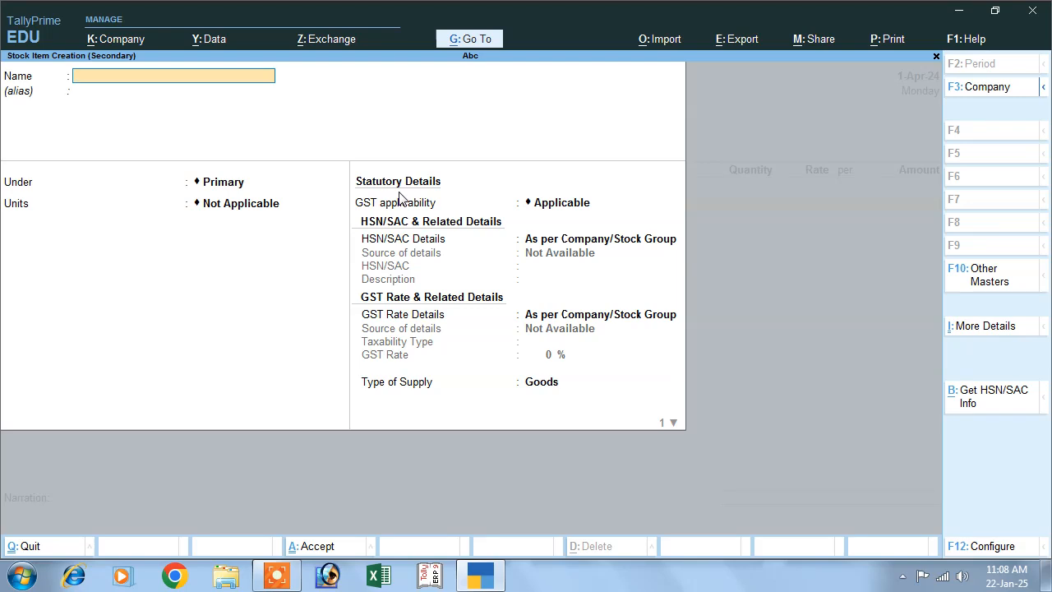
pyautogui.write('Monitor')
pyautogui.press('Return')
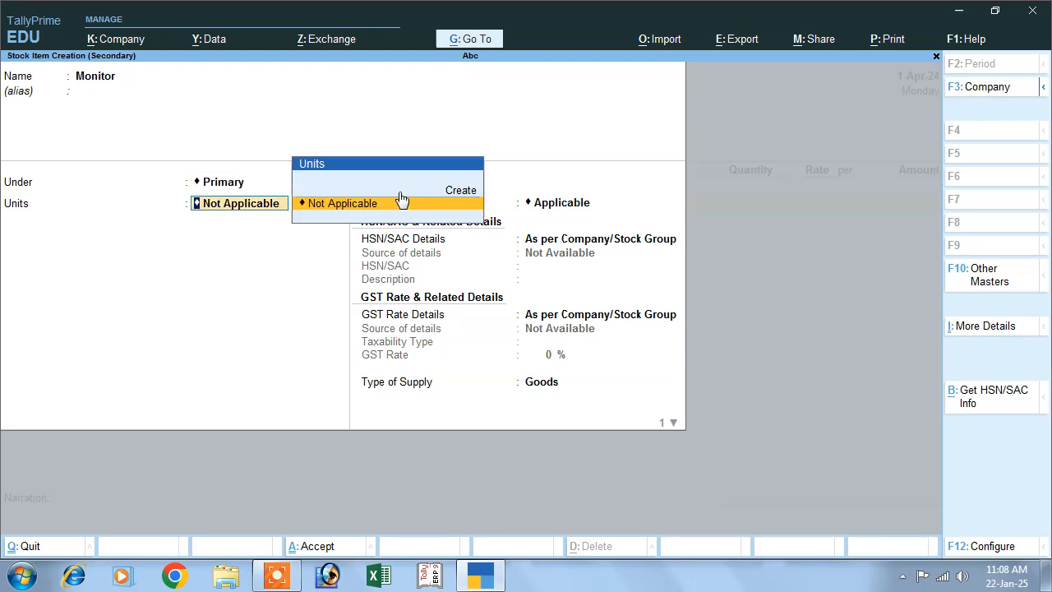
# Create a simple unit with symbol pcs, formal name Pieces, UQC PCS-PIECES and 0 decimal places for the stock item.
pyautogui.press('Up')
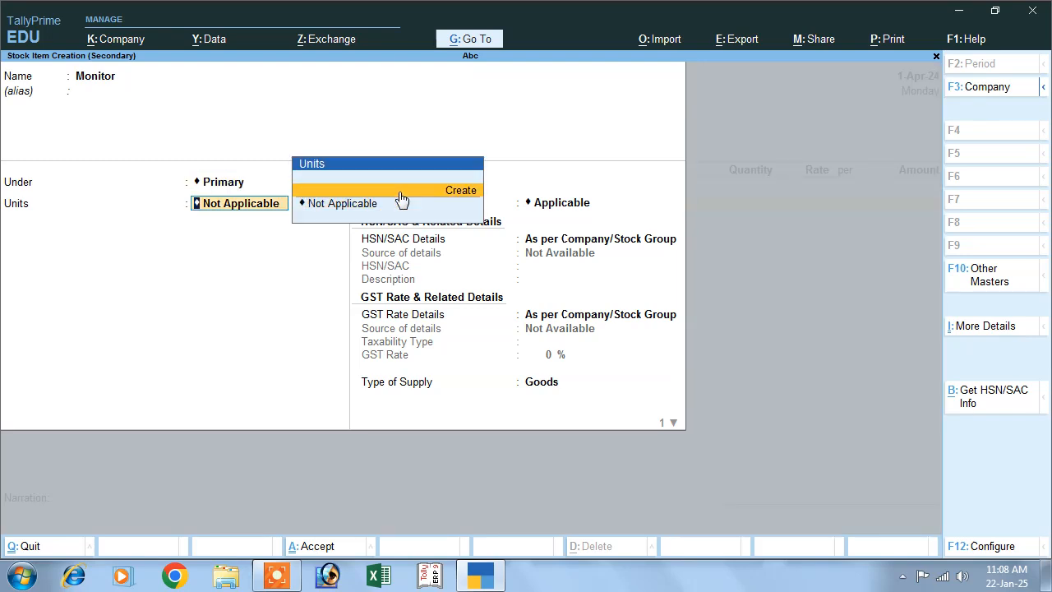
pyautogui.press('Return')
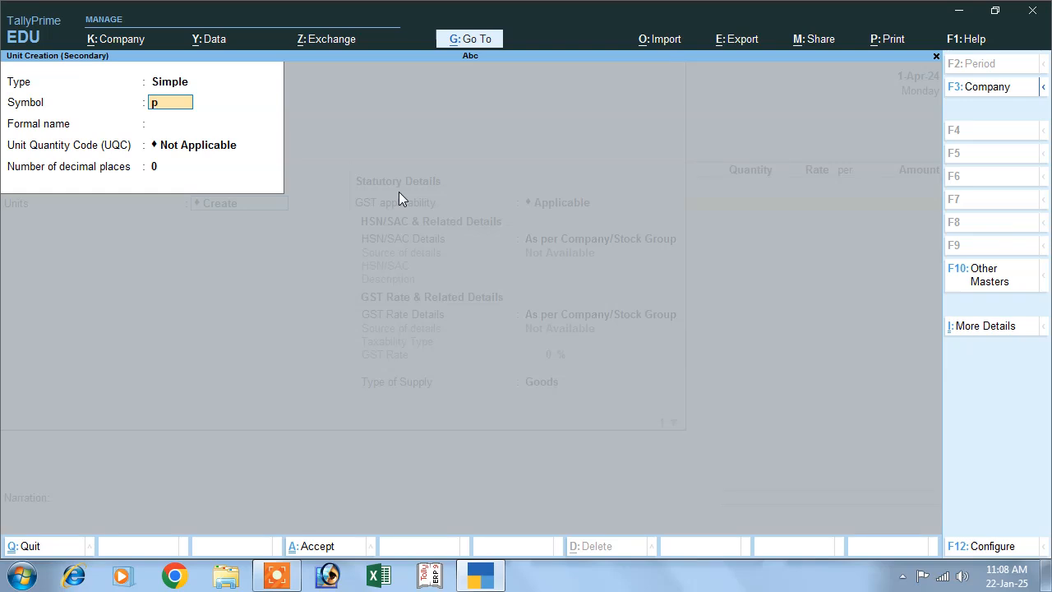
pyautogui.write('pcs')
pyautogui.press('Return')
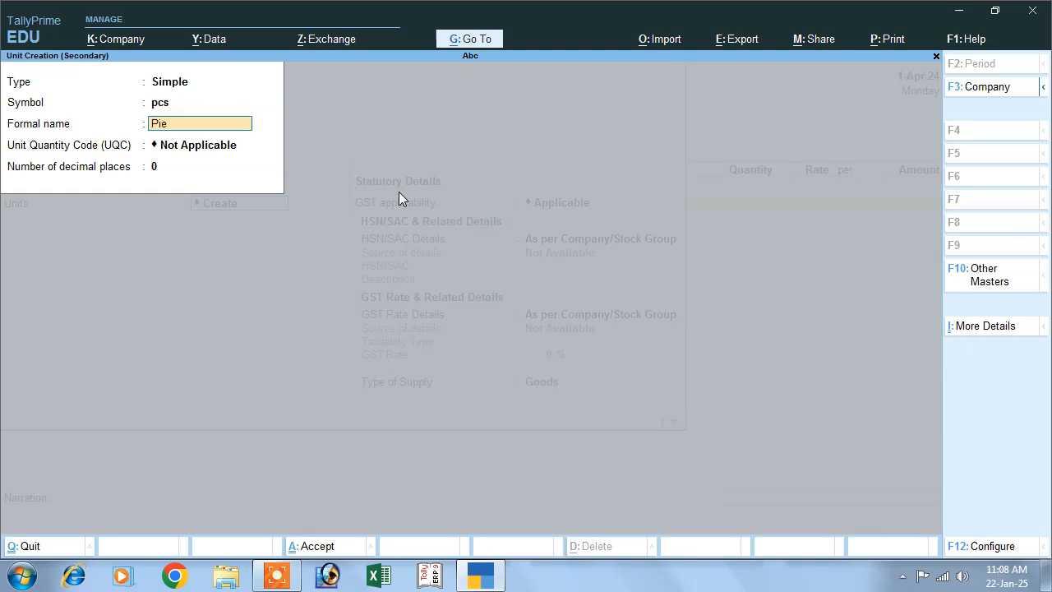
pyautogui.write('Pieces')
pyautogui.press('Return')
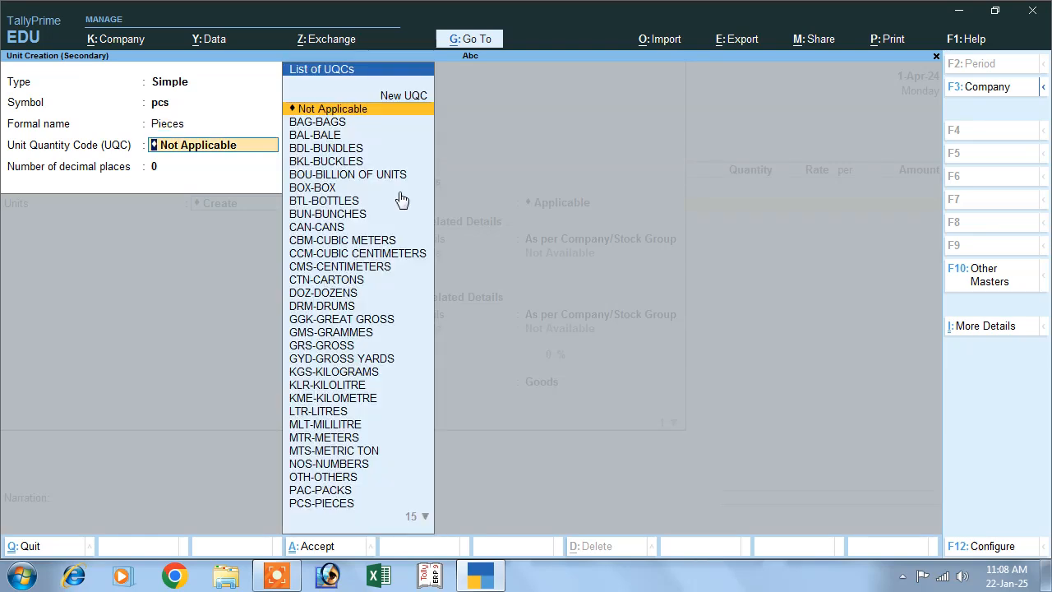
pyautogui.write('pc')
pyautogui.press('Return')
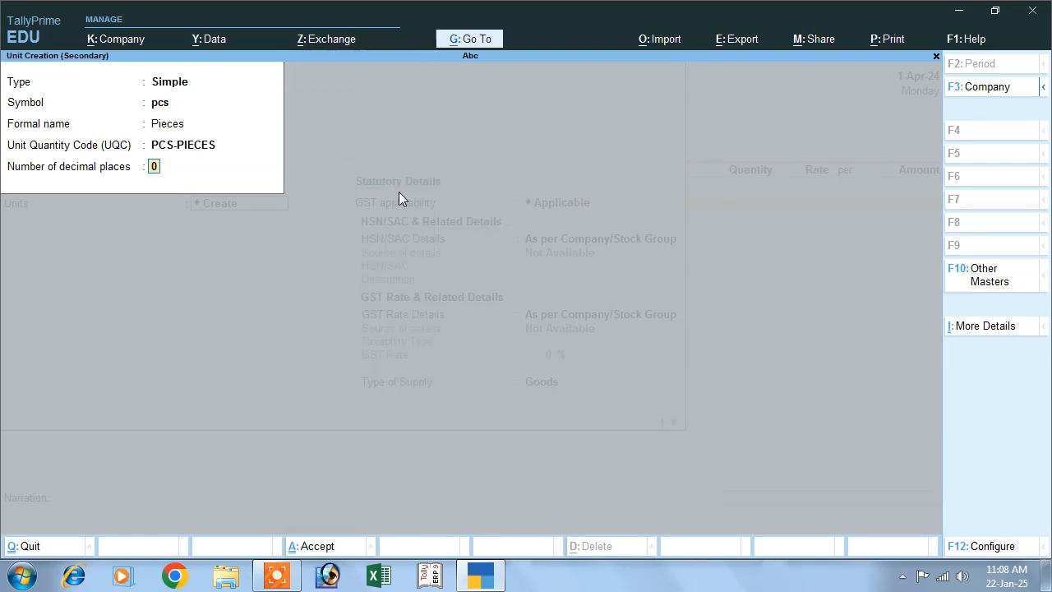
pyautogui.press('Return')
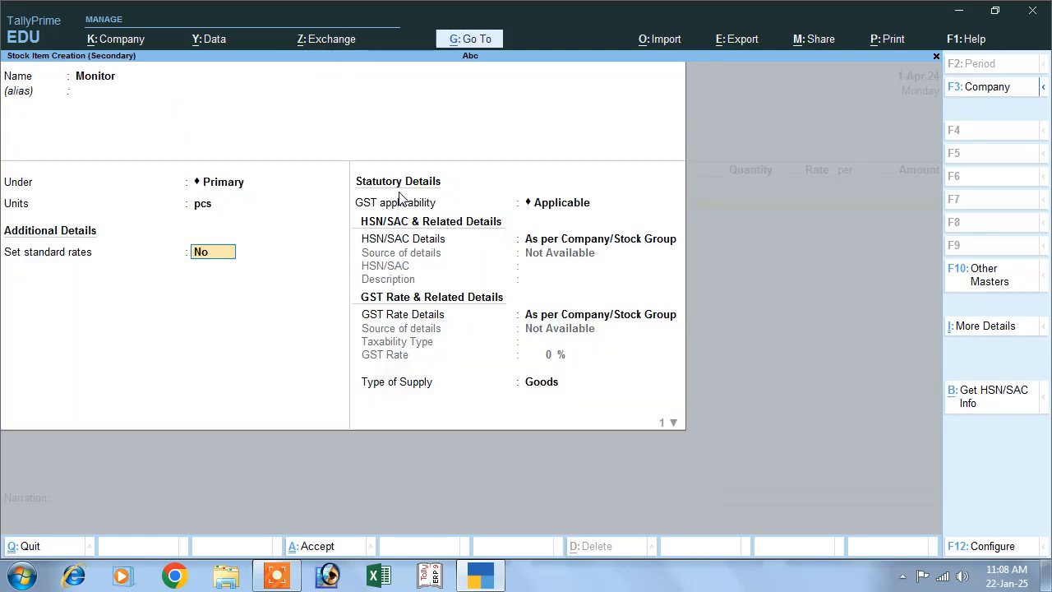
# Keep standard rates off, the default GST details and Goods as the type of supply, and save the Monitor stock item.
pyautogui.press('Return')
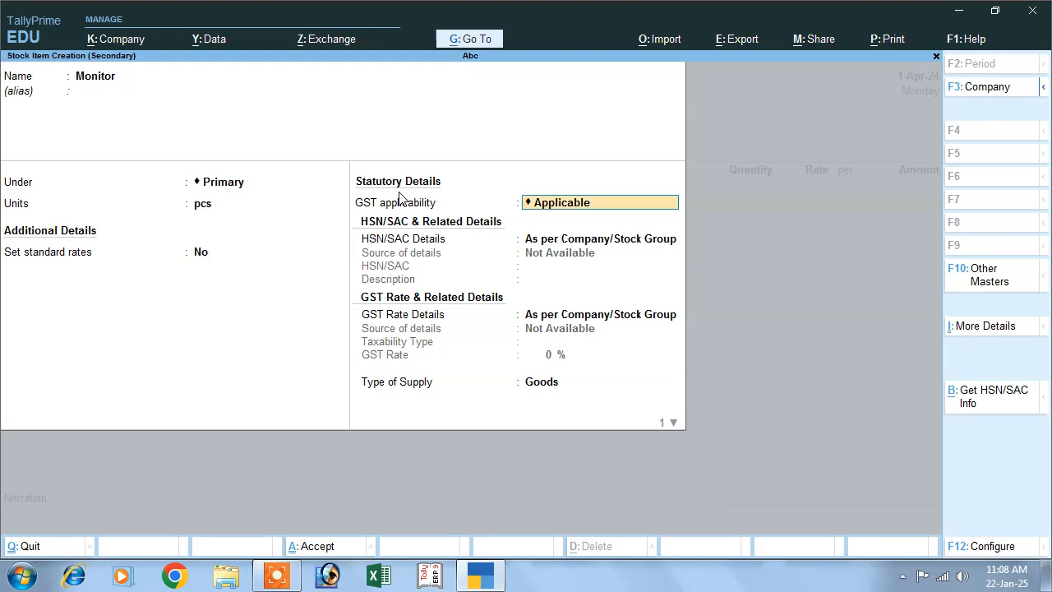
pyautogui.press('Return')
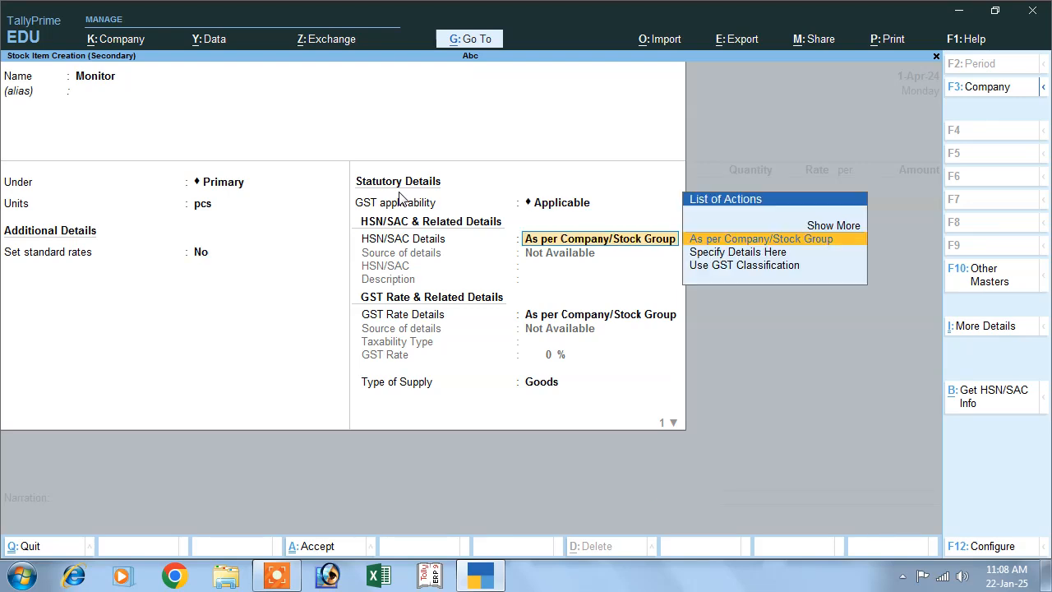
pyautogui.press('Return')
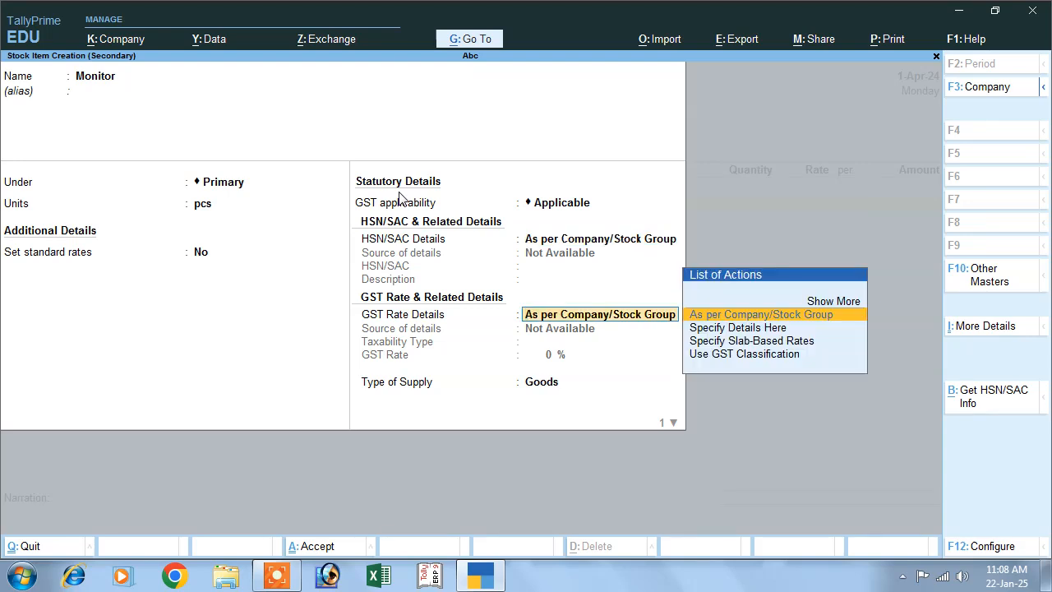
pyautogui.press('Return')
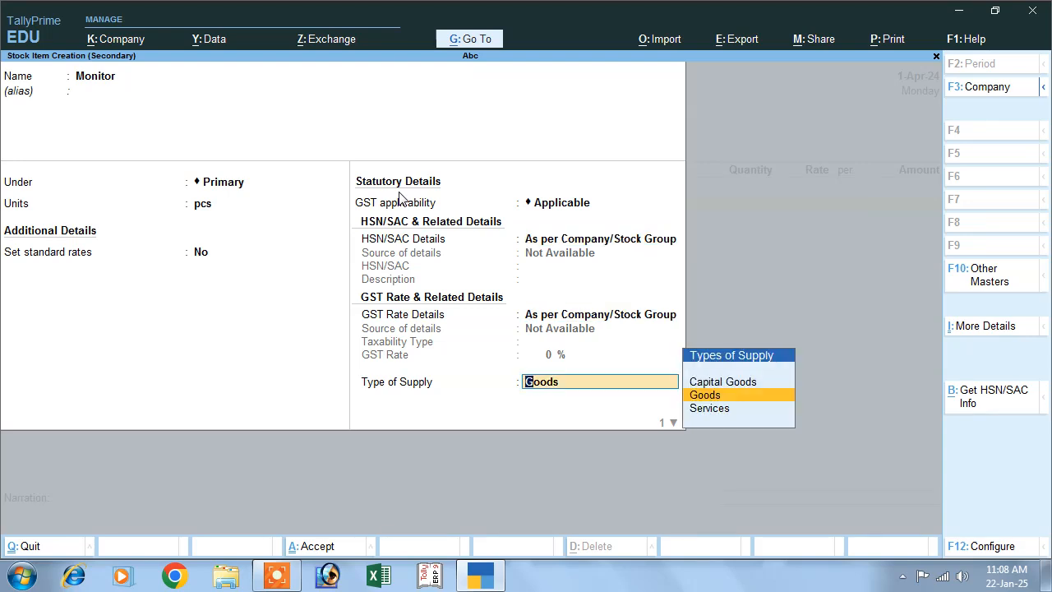
pyautogui.press('Return')
pyautogui.press('Return')
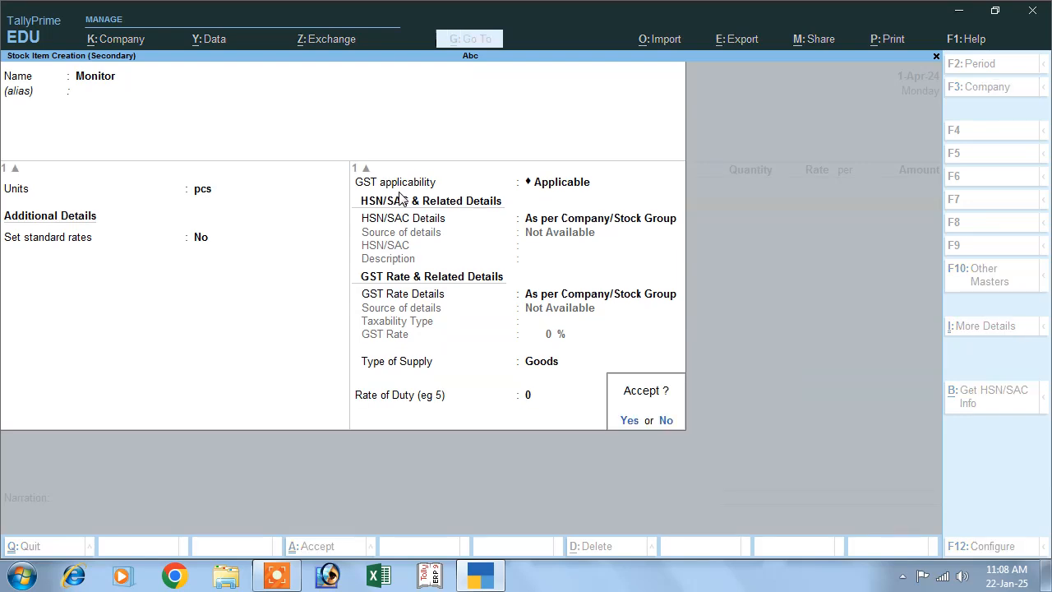
pyautogui.press('Return')
# Enter 1,000 pcs of Monitor at a rate of 5,000 per piece and end the item list.
pyautogui.write('1000')
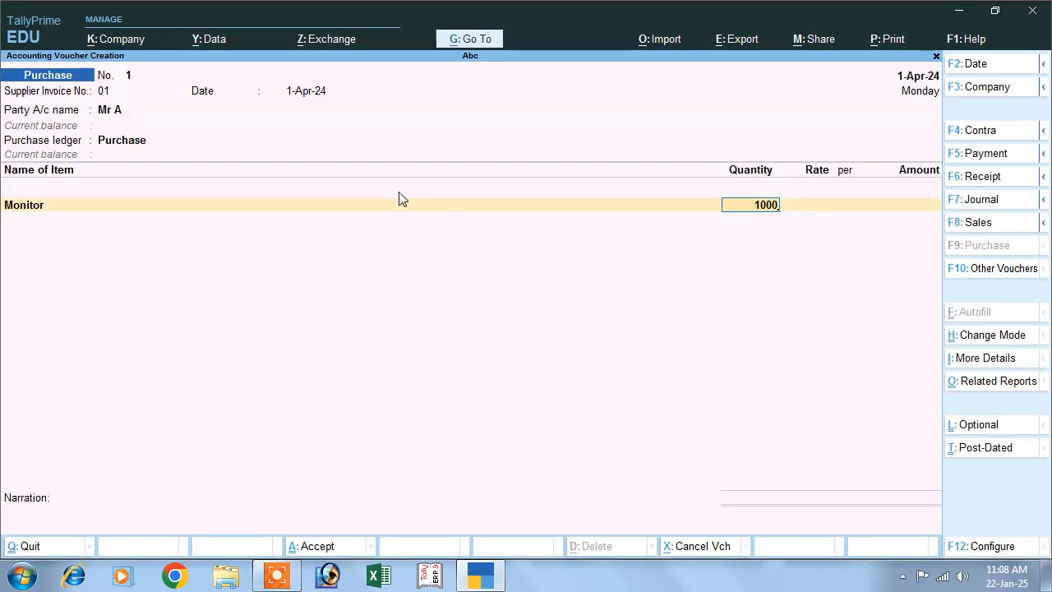
pyautogui.press('Return')
pyautogui.write('5,000')
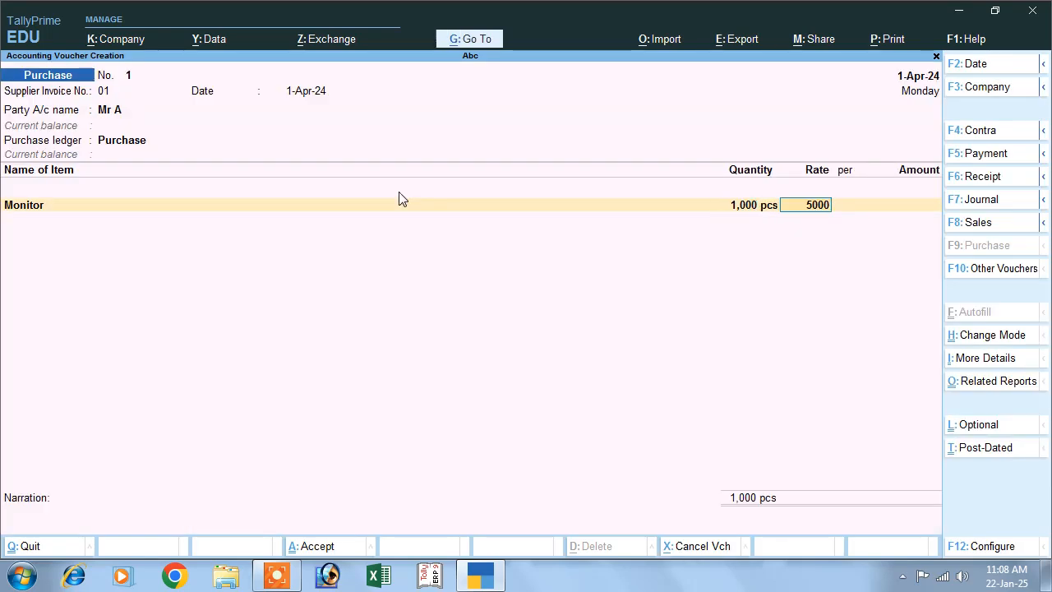
pyautogui.press('Return')
pyautogui.press('Return')
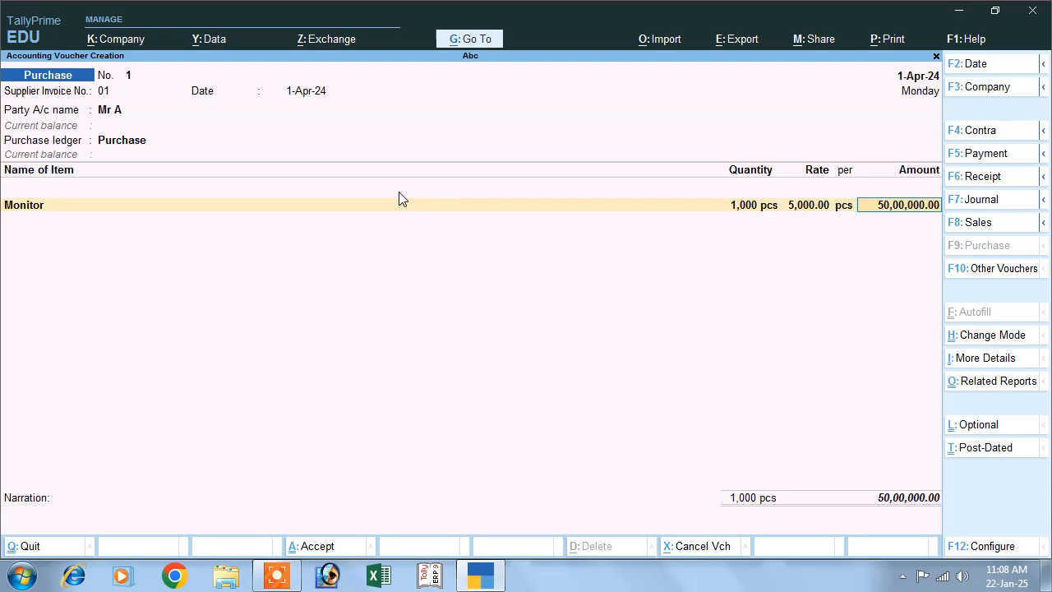
pyautogui.press('Return')
pyautogui.press('Return')
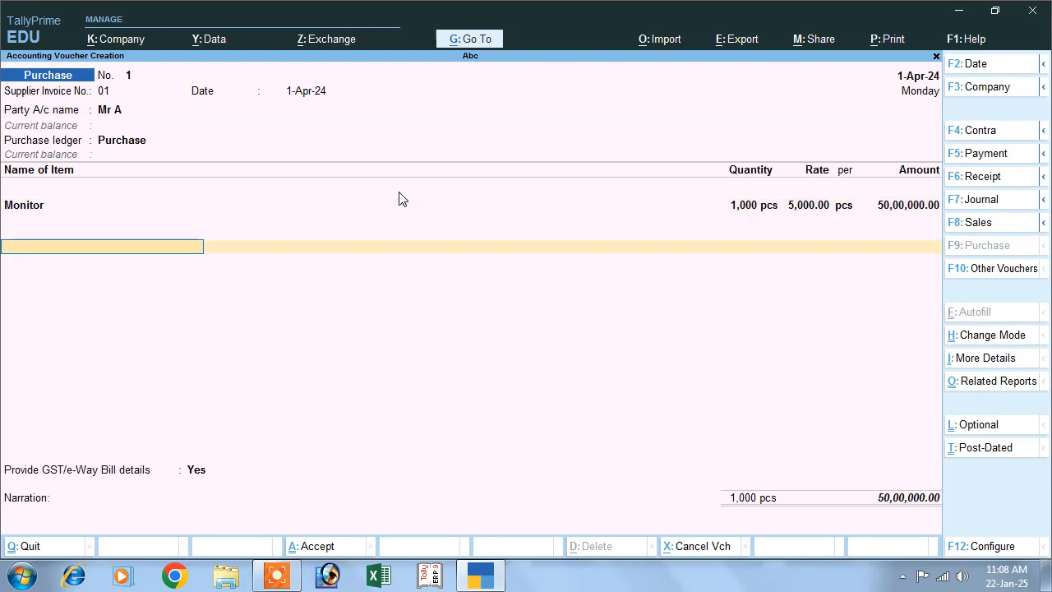
pyautogui.press('Return')
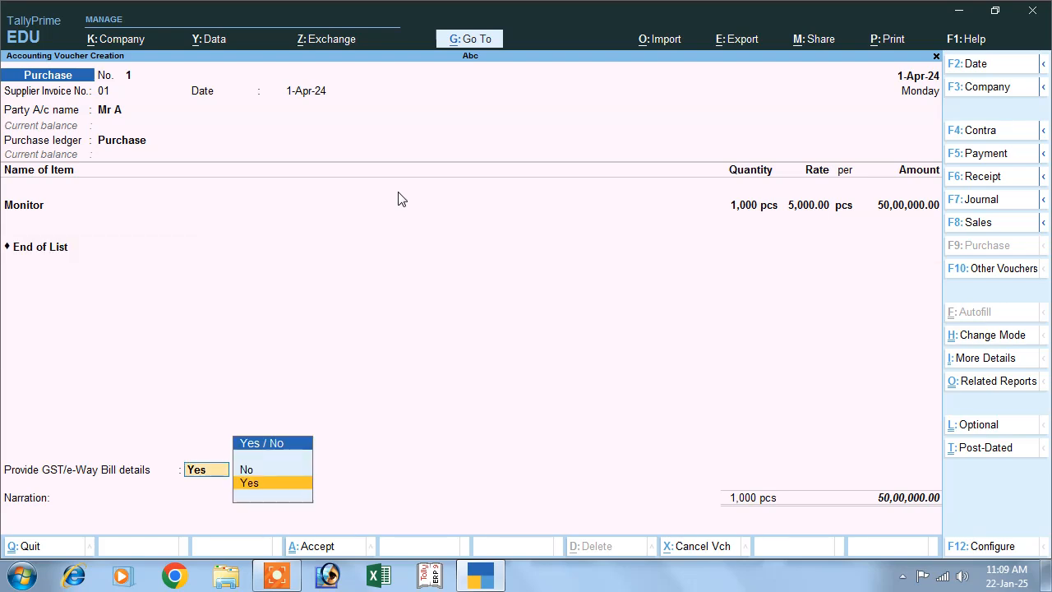
pyautogui.press('Return')
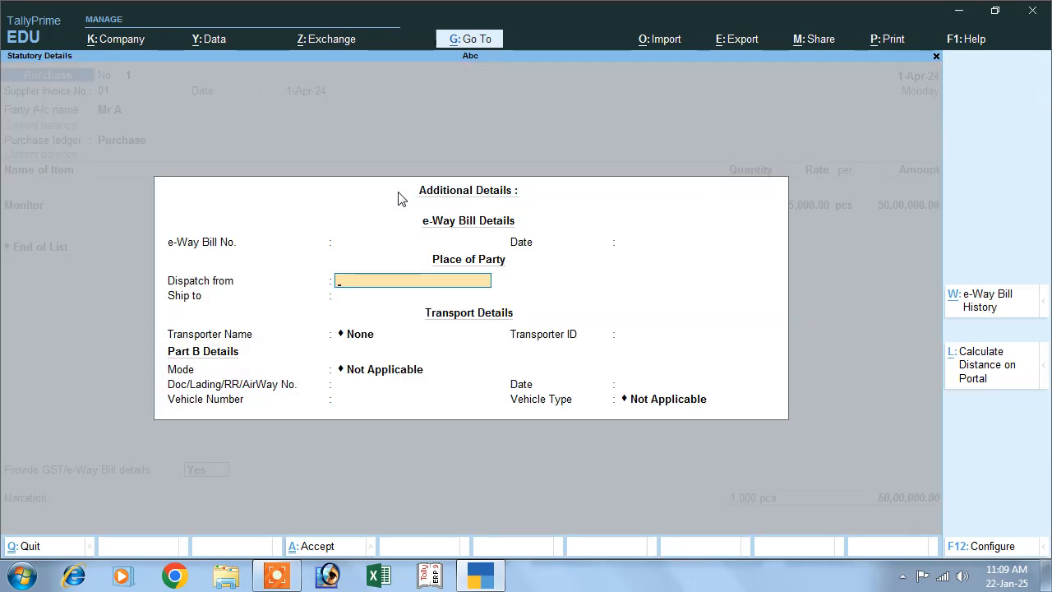
pyautogui.press('BackSpace')
pyautogui.press('BackSpace')
pyautogui.press('BackSpace')
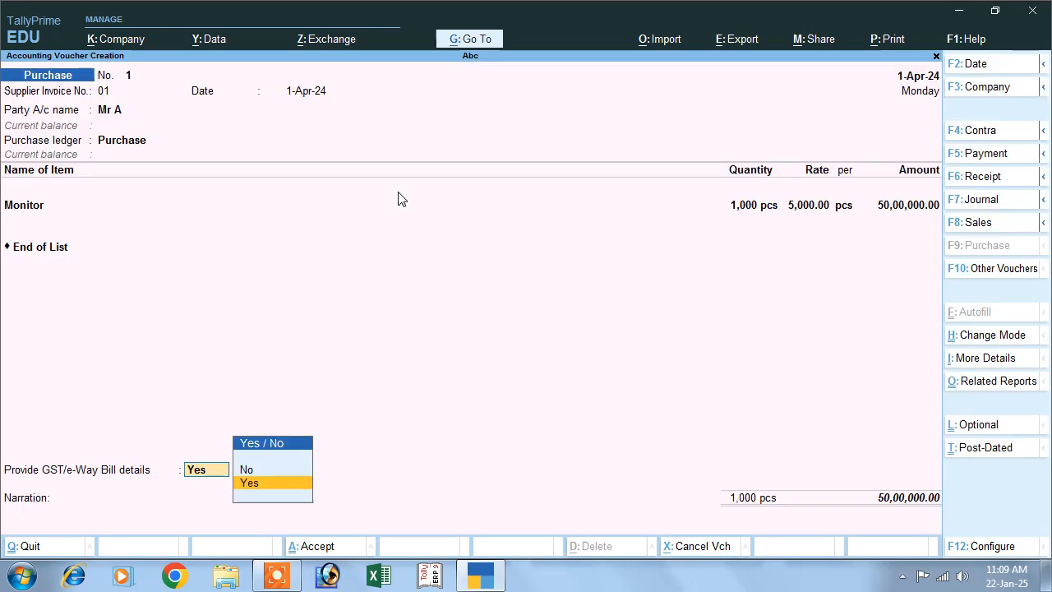
# Set Provide GST/e-Way Bill details to No and accept the voucher's total amount.
pyautogui.press('Up')
pyautogui.press('Return')
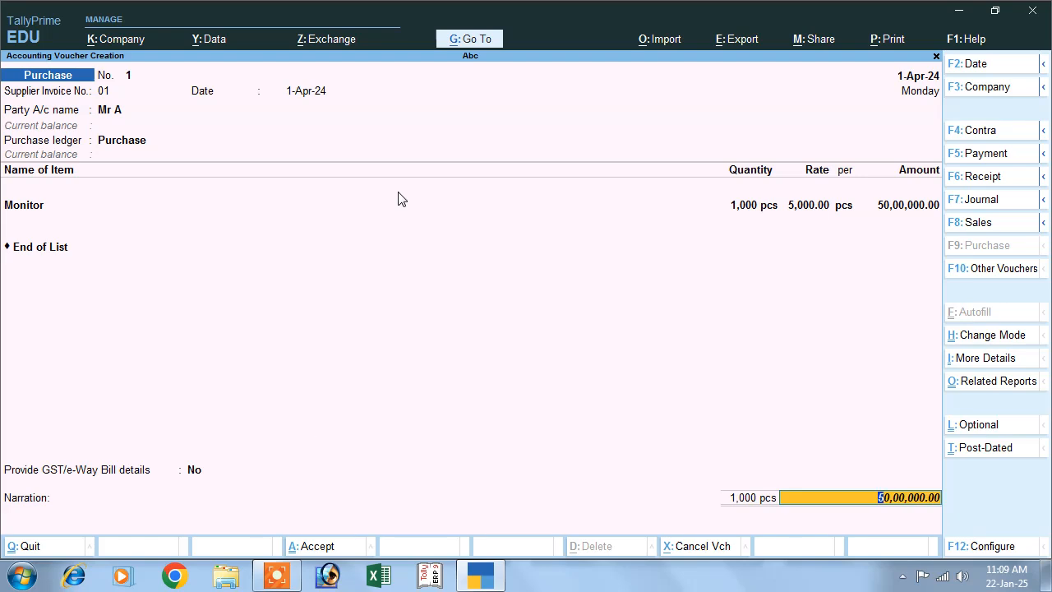
pyautogui.press('Return')
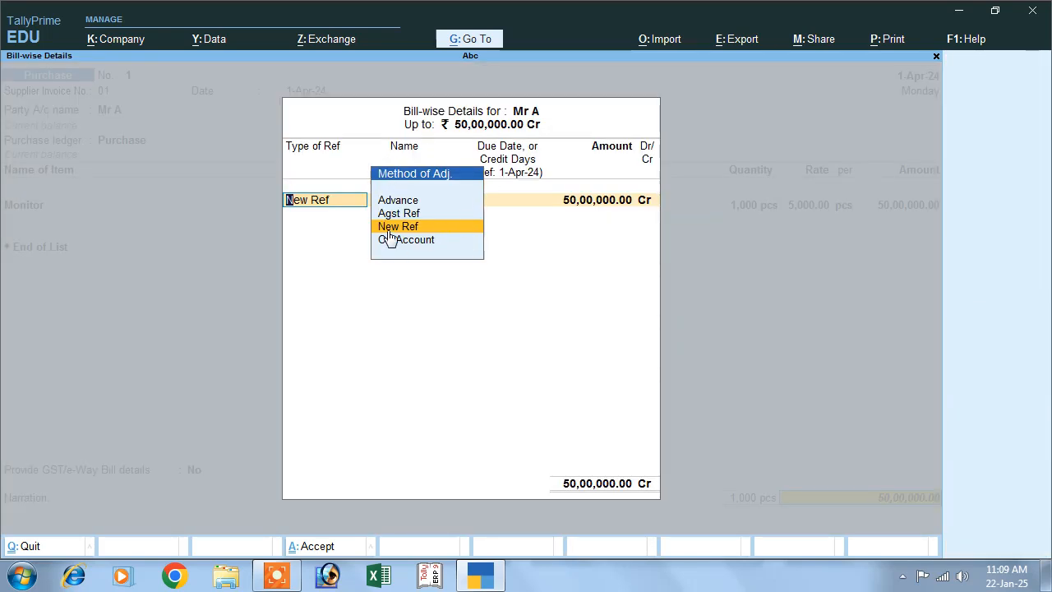
# Allocate the full credit amount to a New Ref bill named after the supplier, with no credit period.
pyautogui.press('Return')
pyautogui.write('Mr ')
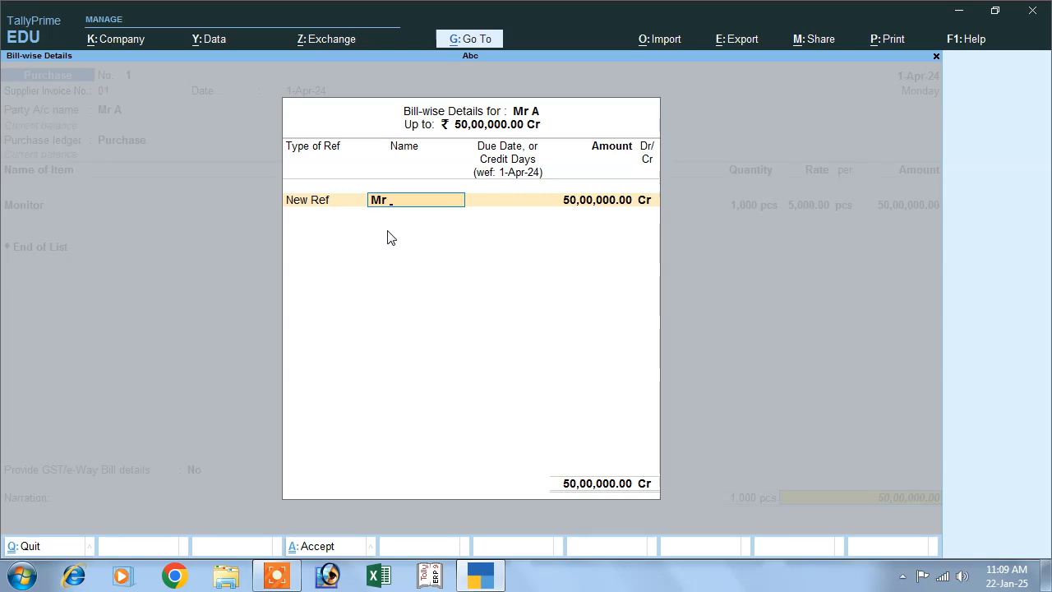
pyautogui.write('A')
pyautogui.press('Return')
# Accept the bill's interest parameters of 10% per 30-Day Month on Credit Balances Only and close the bill-wise details.
pyautogui.press('Return')
pyautogui.press('Return')
pyautogui.press('Return')
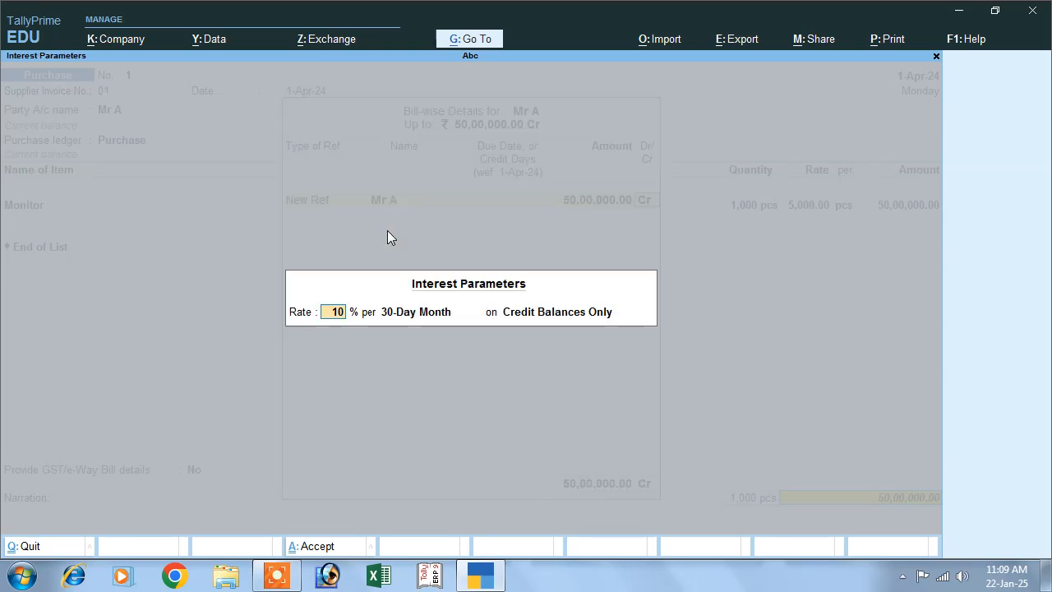
pyautogui.press('Return')
# Save the purchase voucher without a narration and return to the Gateway of Tally.
pyautogui.press('Return')
pyautogui.press('Return')
pyautogui.press('Return')
pyautogui.press('Return')
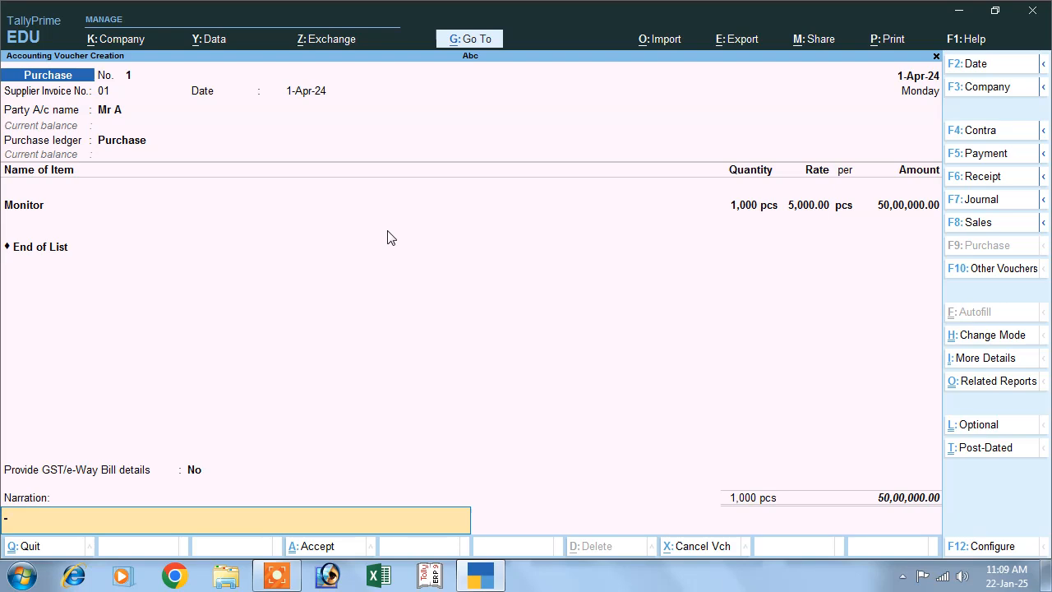
pyautogui.press('Return')
pyautogui.press('Return')
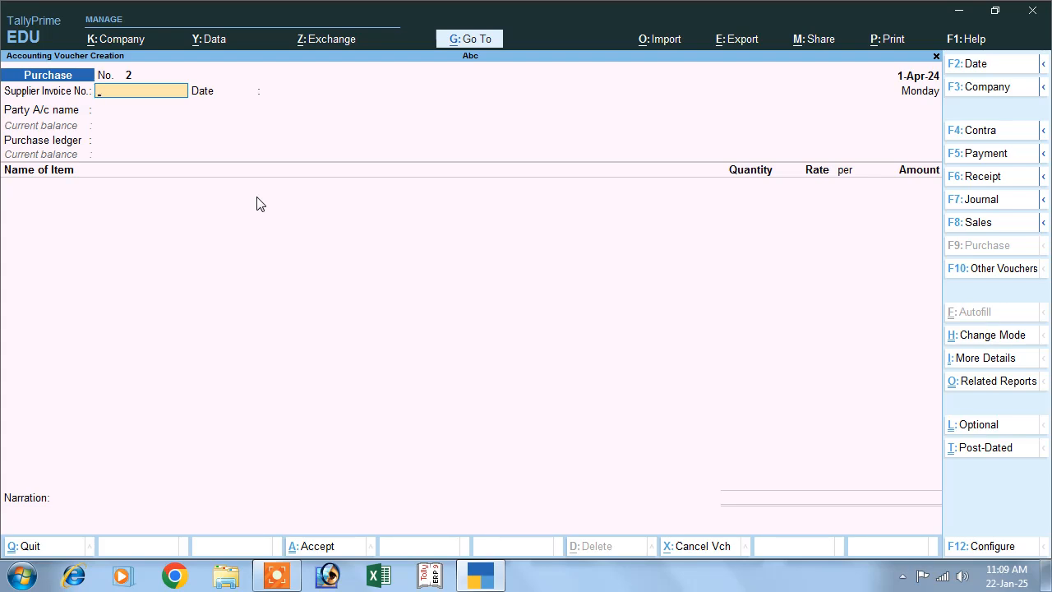
pyautogui.press('Escape')
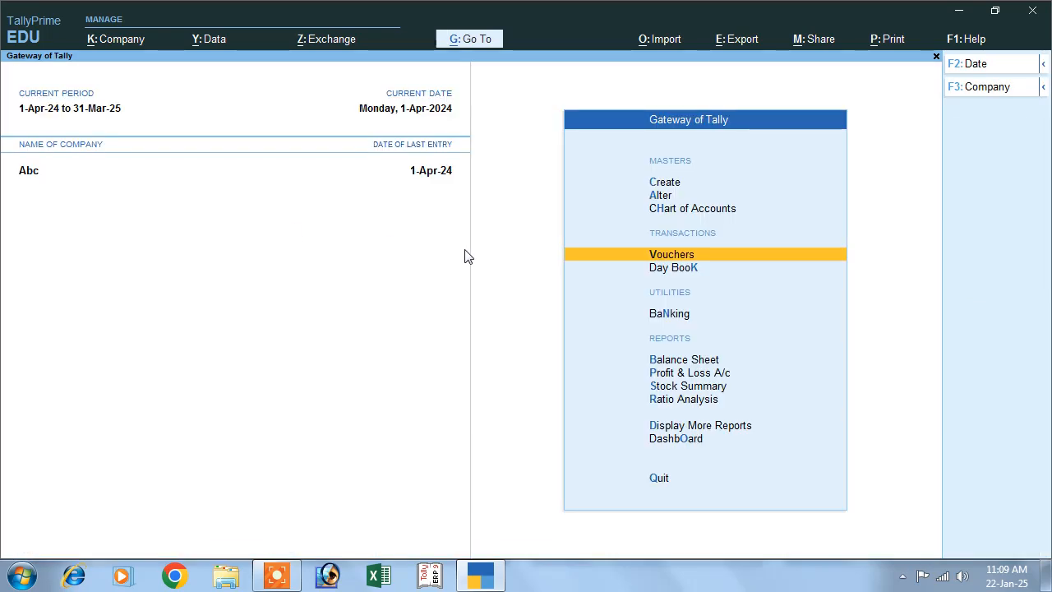
# Open the Interest Payable report from the interest calculations under Statements of Accounts.
pyautogui.click(694, 426)
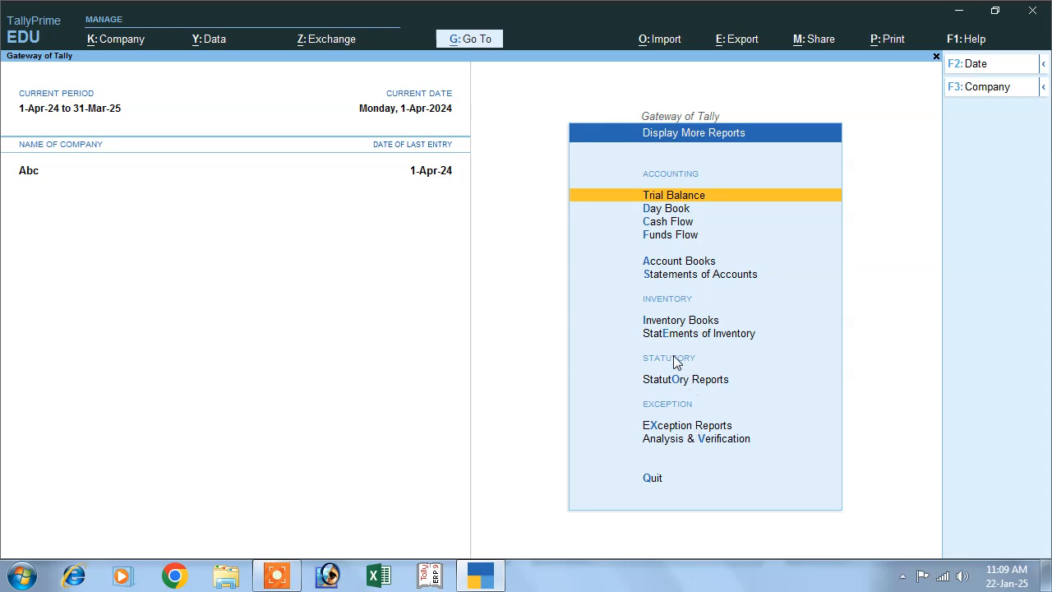
pyautogui.click(662, 276)
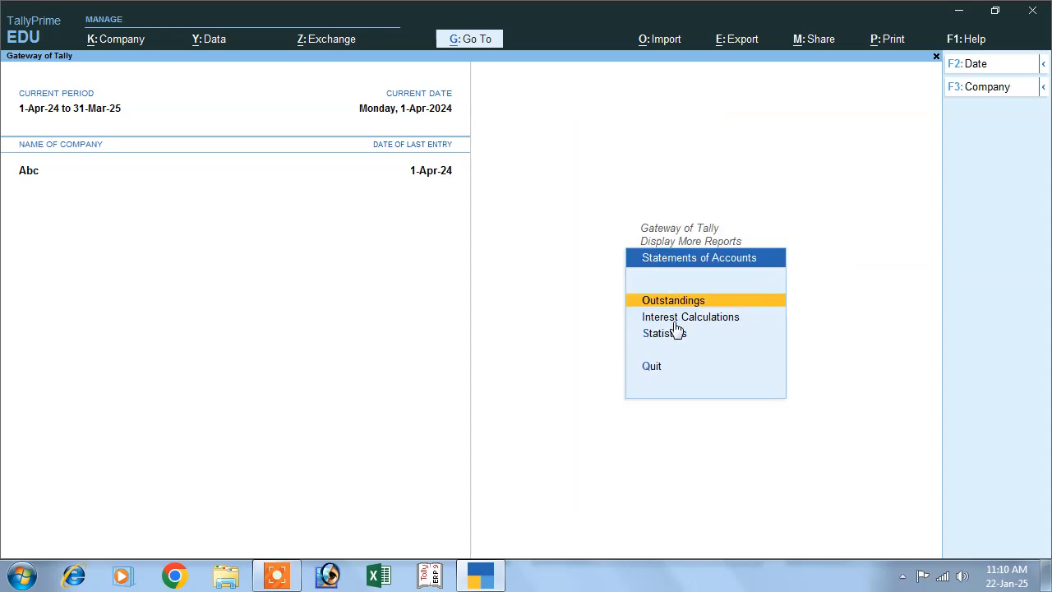
pyautogui.click(677, 320)
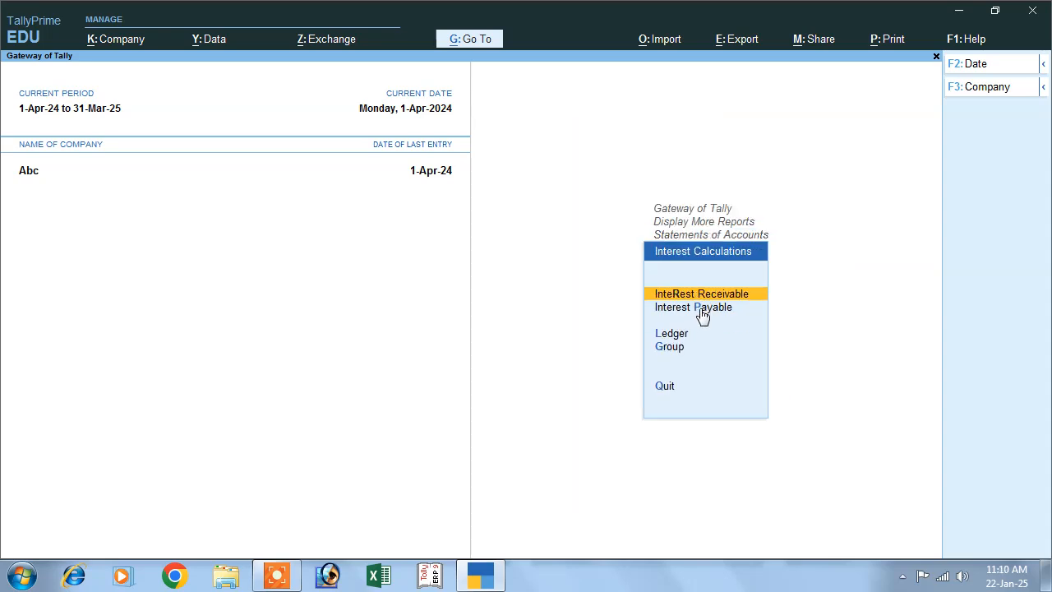
pyautogui.click(701, 310)
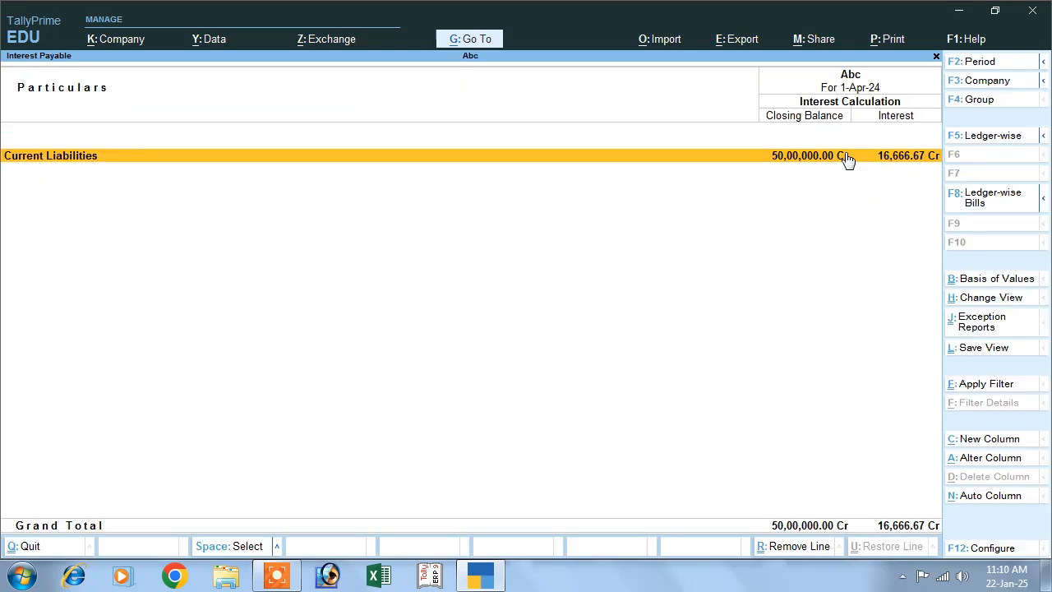
# Set the Interest Payable report's period to 1-Apr-24 to 2-Apr-24.
pyautogui.press('F2')
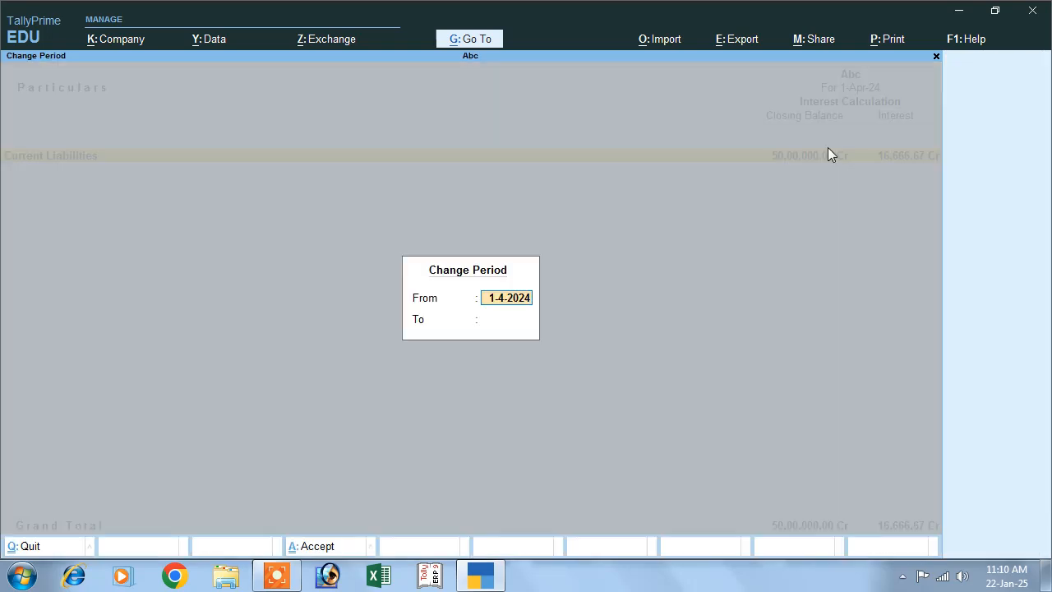
pyautogui.press('Return')
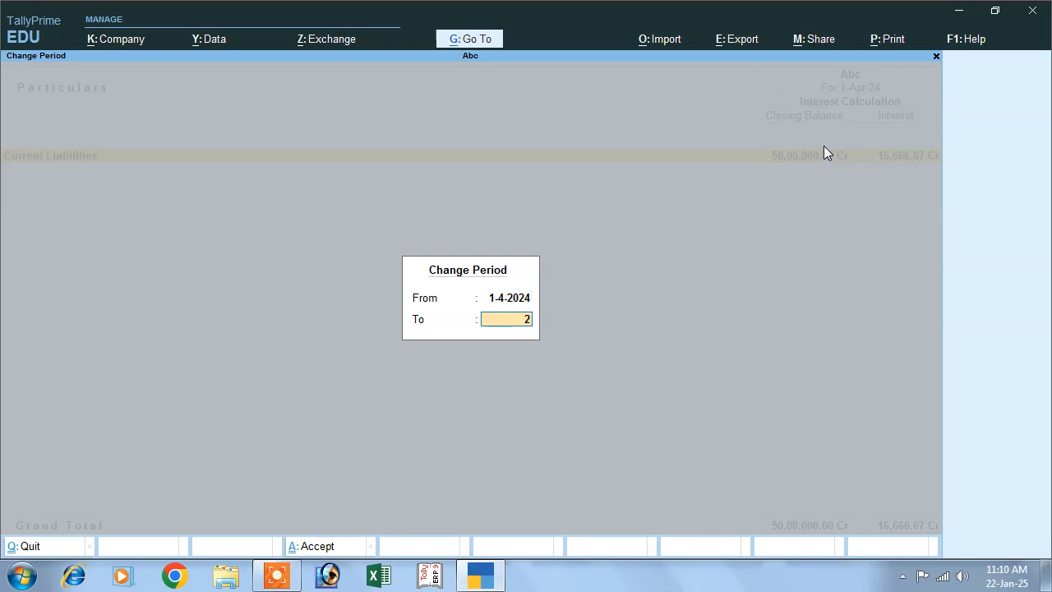
pyautogui.press('Return')
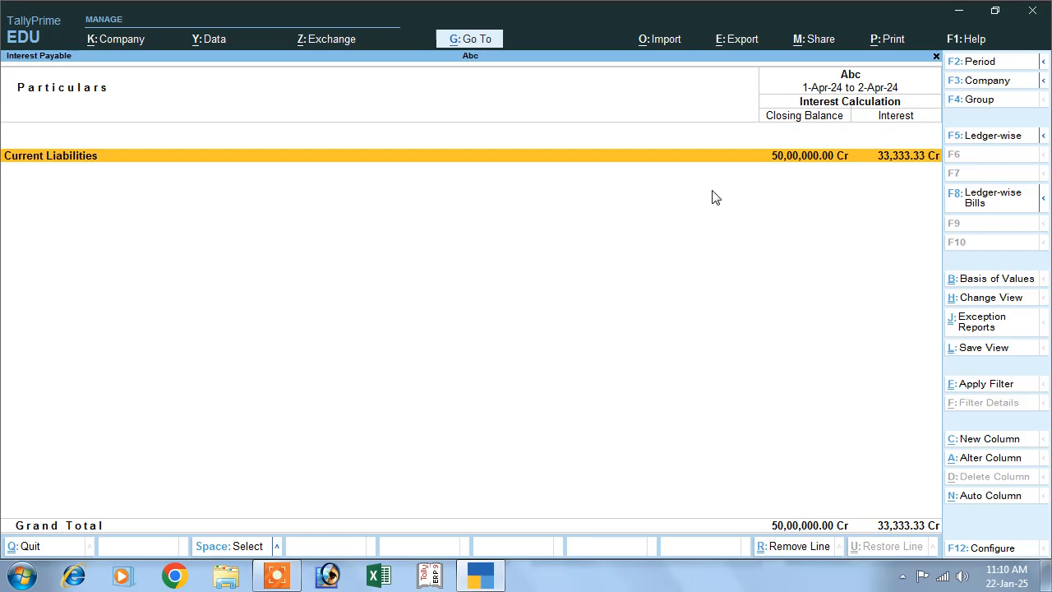
# Reopen the Interest Payable report for its default period of 1-Apr-24, and return to the Gateway of Tally.
pyautogui.press('Escape')
pyautogui.click(715, 314)
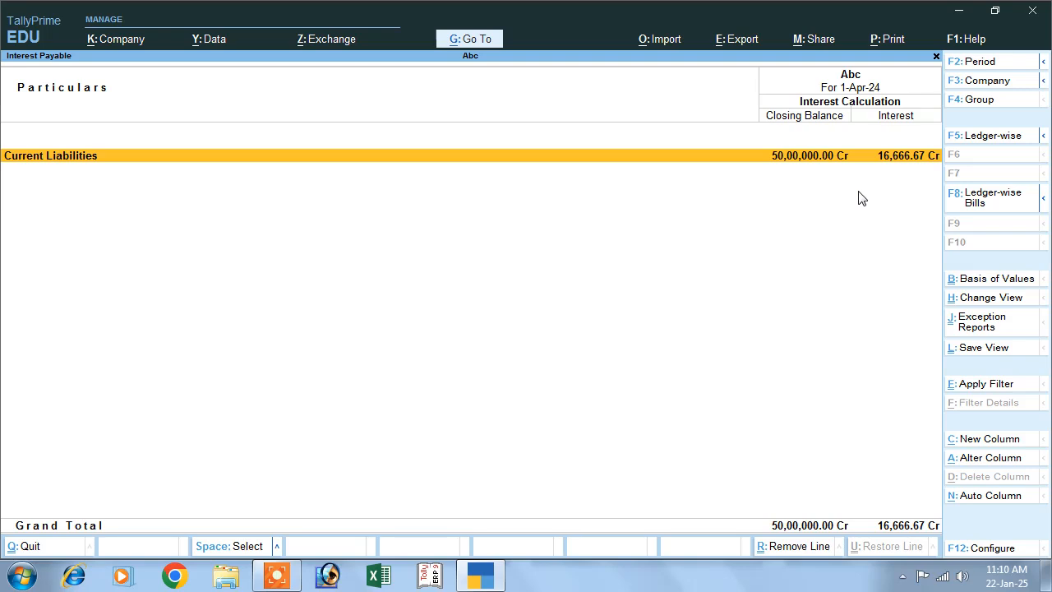
pyautogui.press('Escape')
pyautogui.press('Escape')
pyautogui.press('Escape')
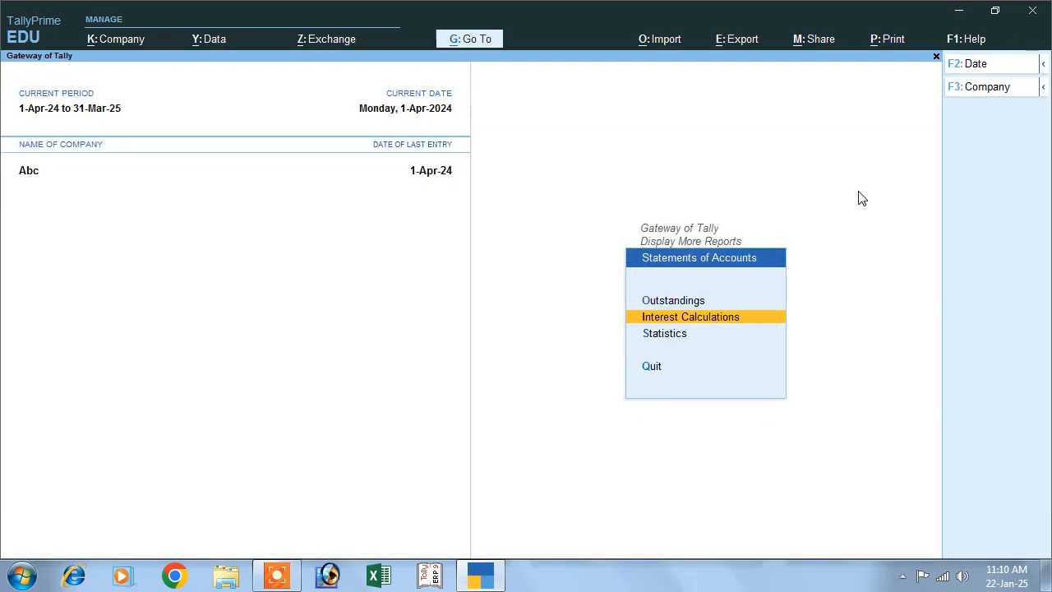
pyautogui.press('Escape')
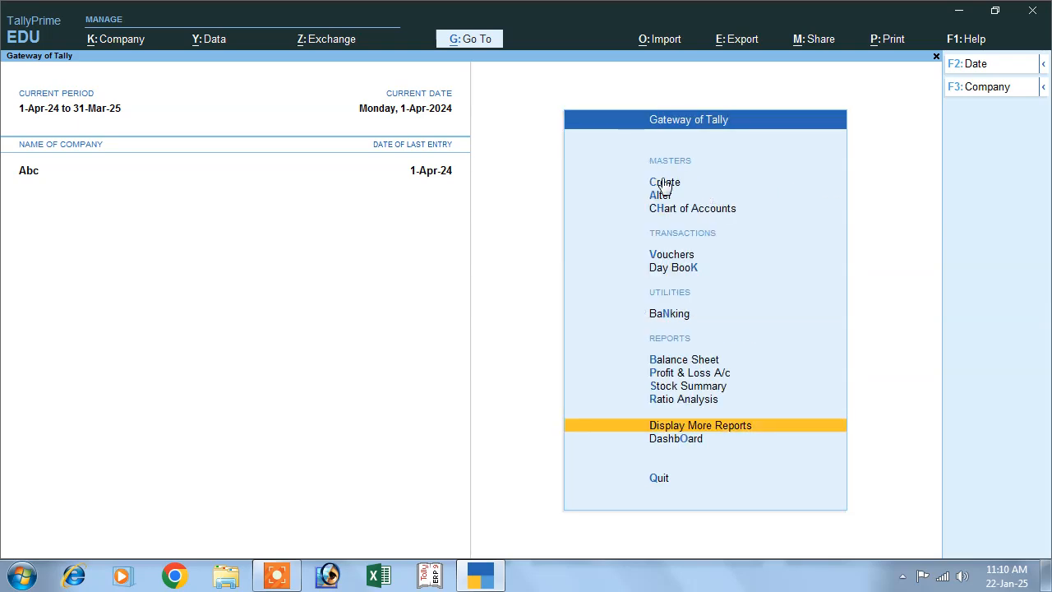
# Open the Credit Note voucher type for alteration and add a class named Interest Pay.
pyautogui.click(660, 197)
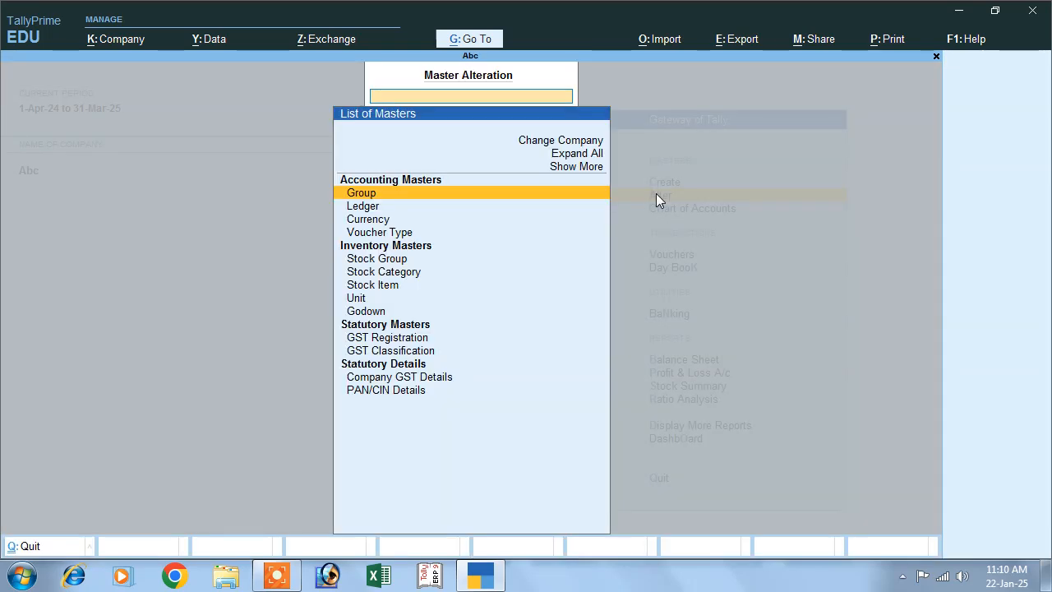
pyautogui.click(404, 234)
pyautogui.click(404, 235)
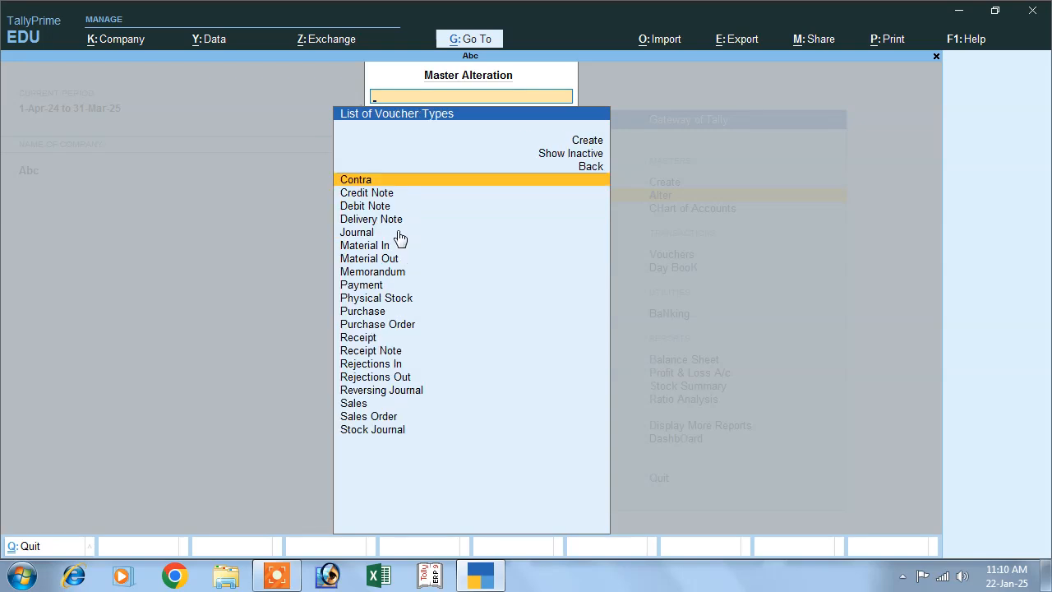
pyautogui.click(368, 199)
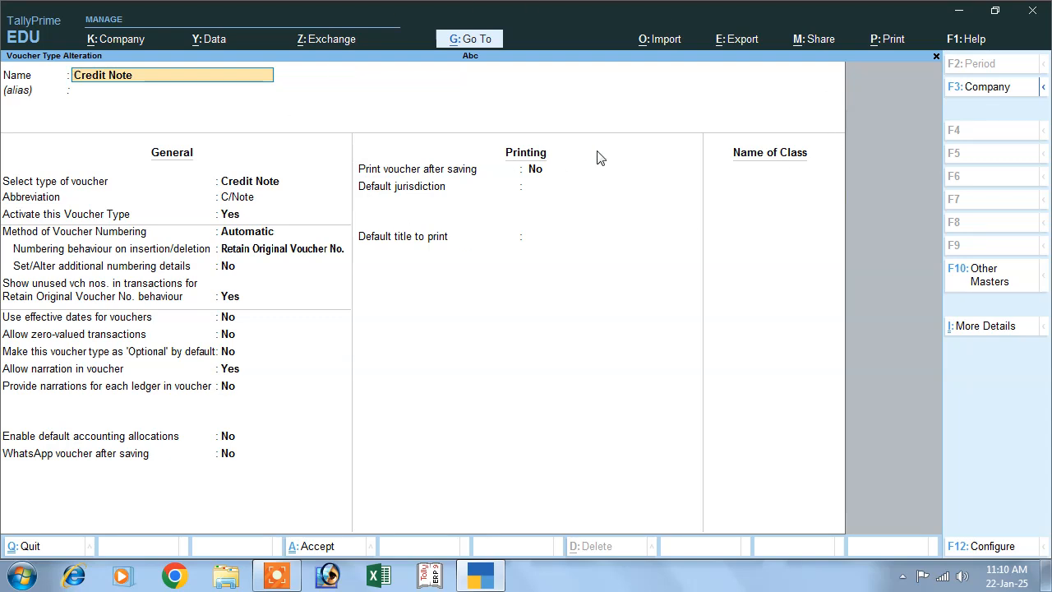
pyautogui.click(749, 175)
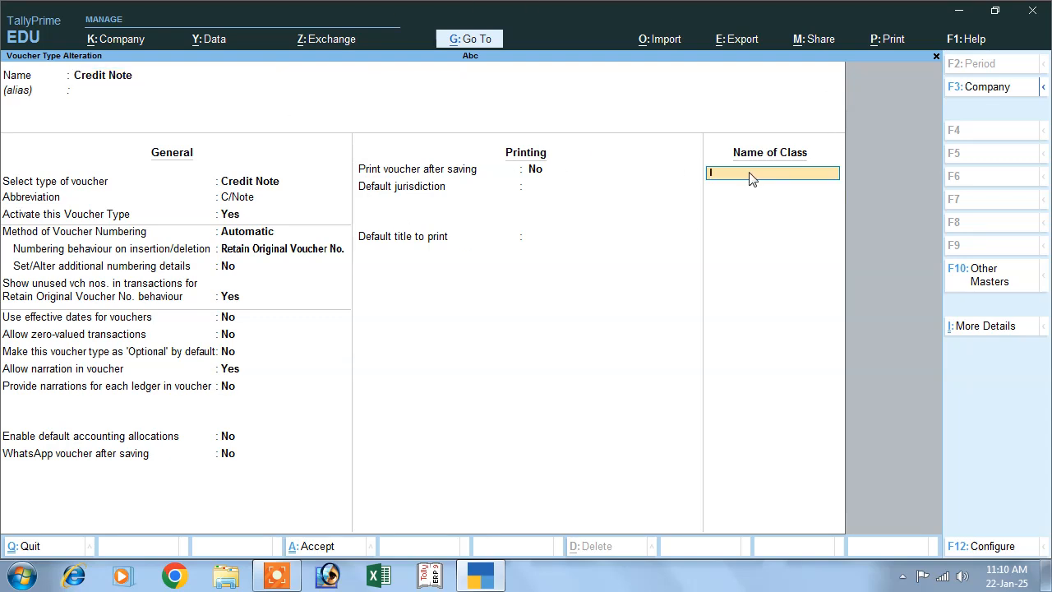
pyautogui.write('Interest Pay')
pyautogui.press('Return')
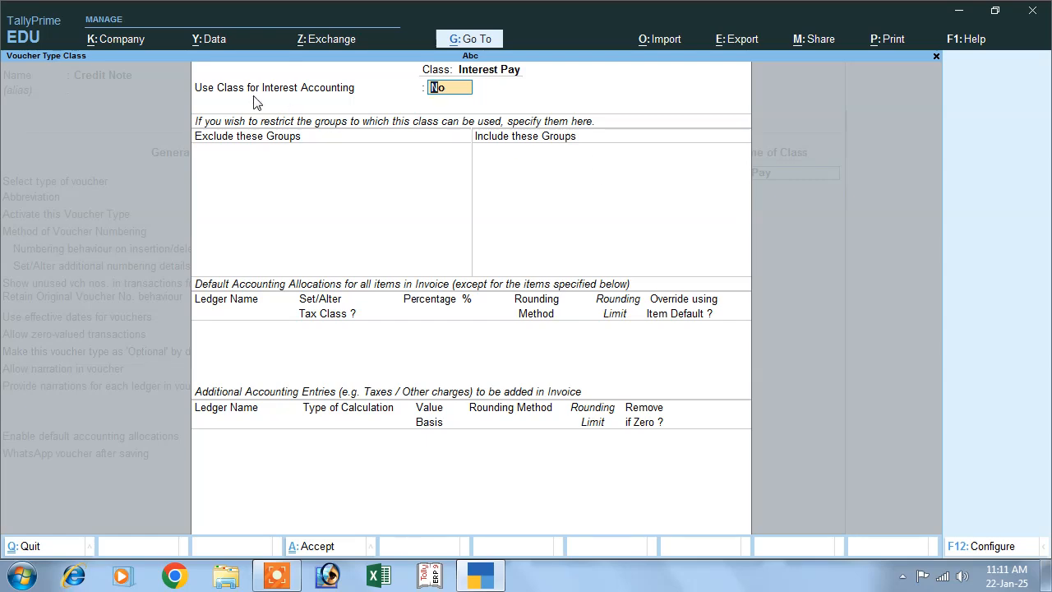
# Set the class to be used for interest accounting without compound interest, save the voucher type and return to the Gateway of Tally.
pyautogui.write('y')
pyautogui.press('Return')
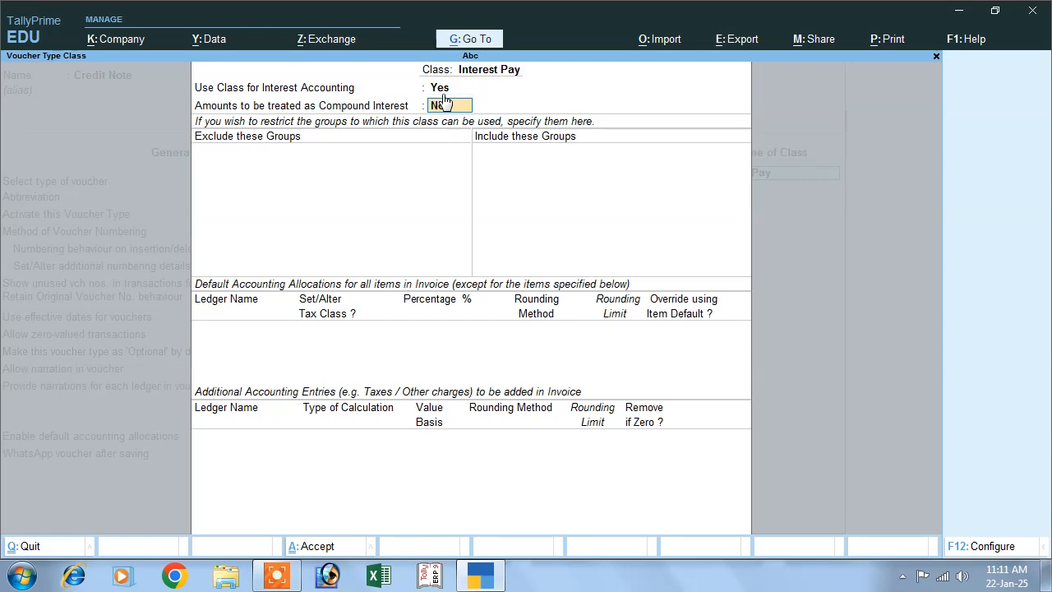
pyautogui.press('Return')
pyautogui.press('Return')
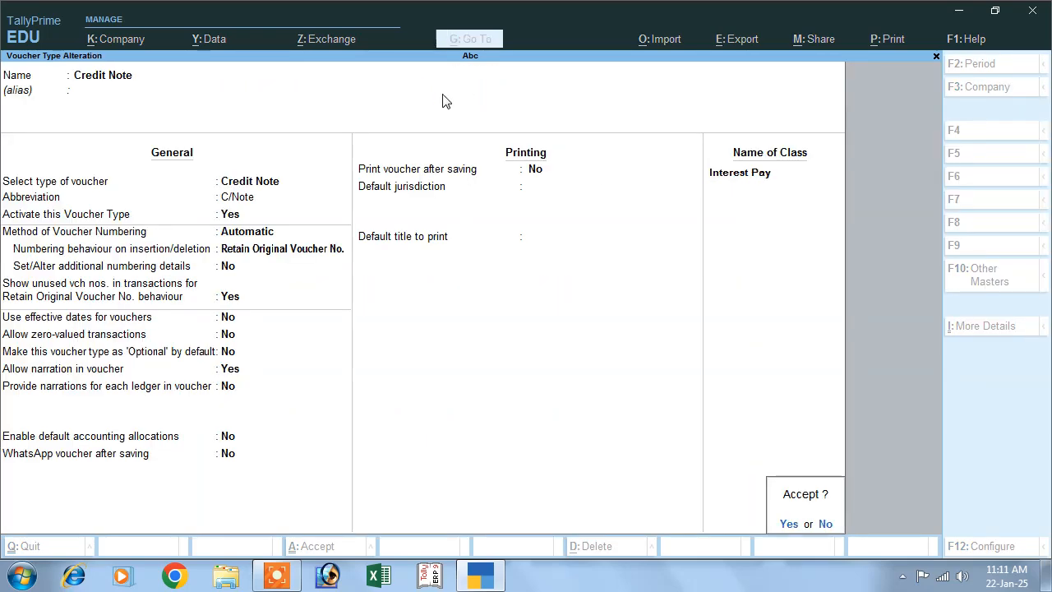
pyautogui.press('Return')
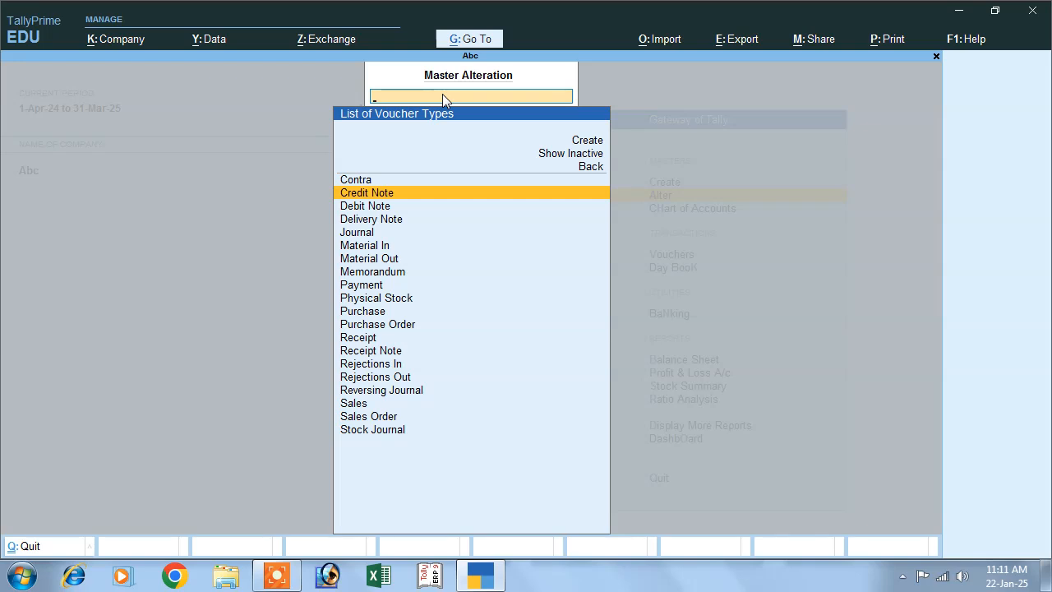
pyautogui.press('Escape')
pyautogui.press('Escape')
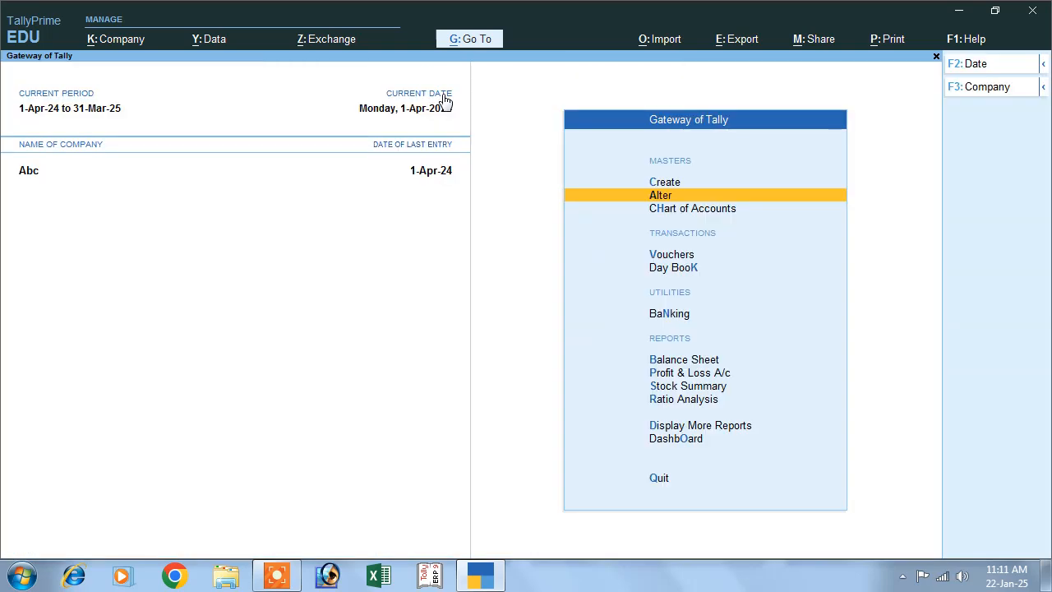
# Start a new Credit Note voucher using the Interest Pay voucher class.
pyautogui.click(668, 257)
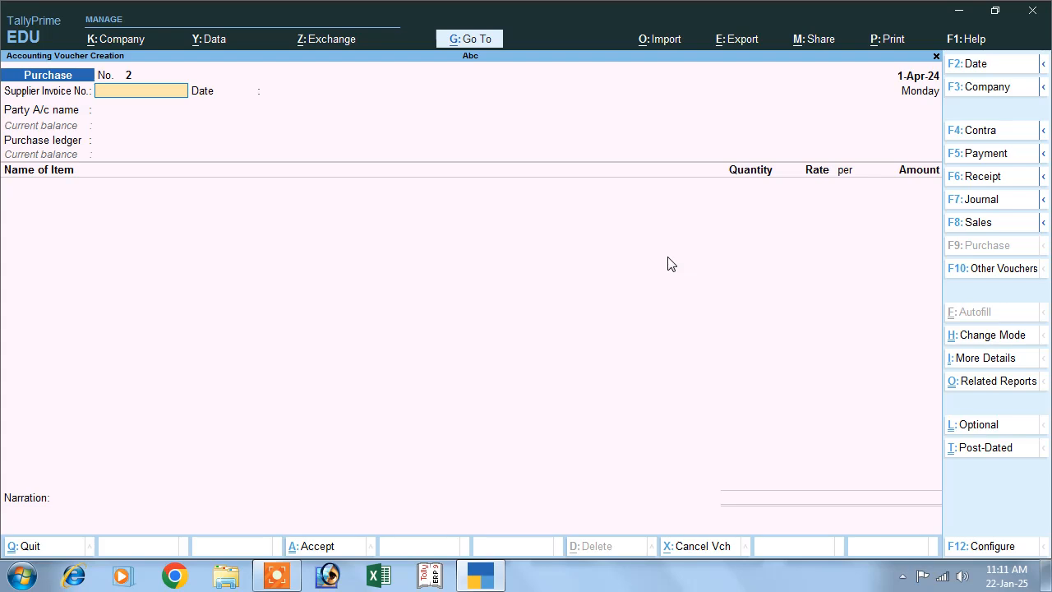
pyautogui.click(1008, 269)
pyautogui.click(386, 198)
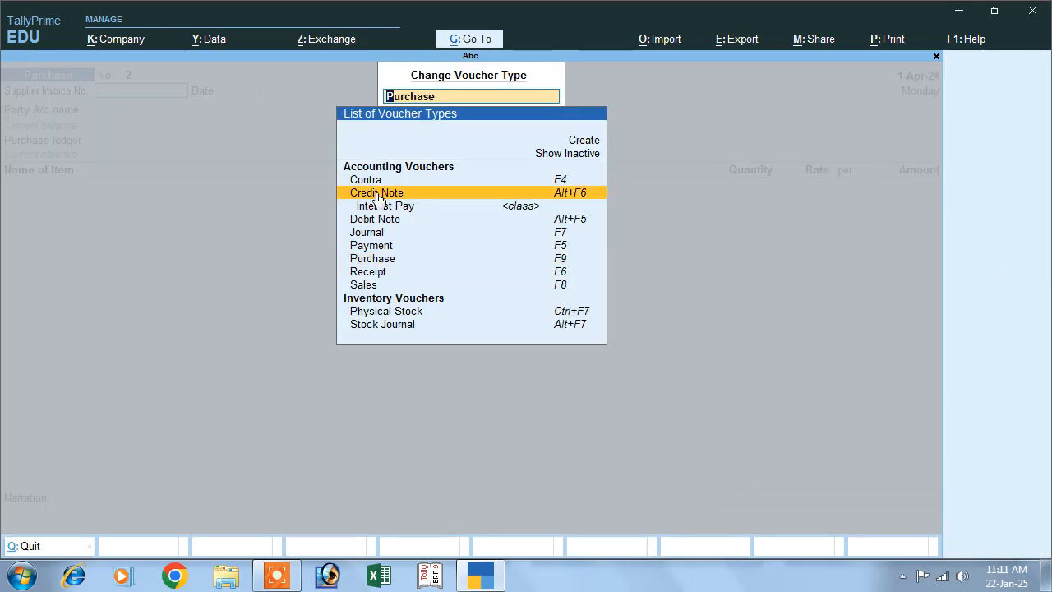
pyautogui.click(385, 197)
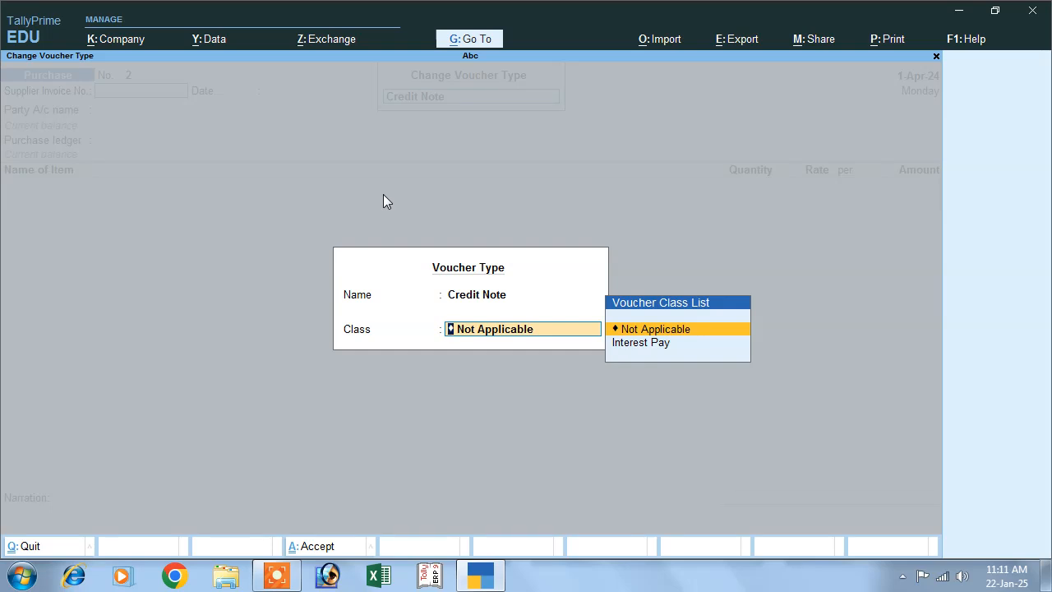
pyautogui.click(638, 345)
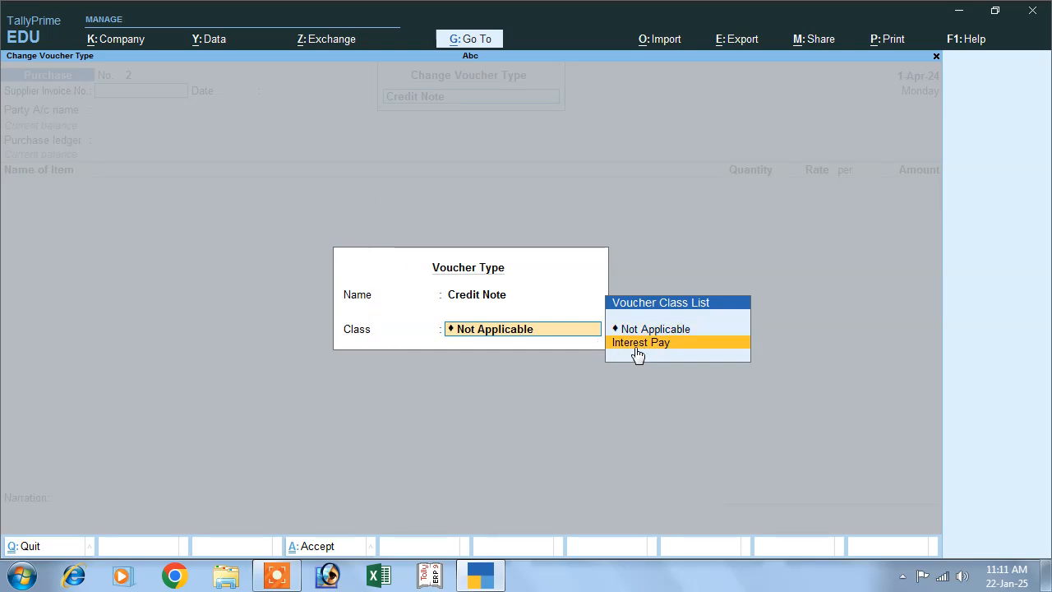
pyautogui.click(635, 345)
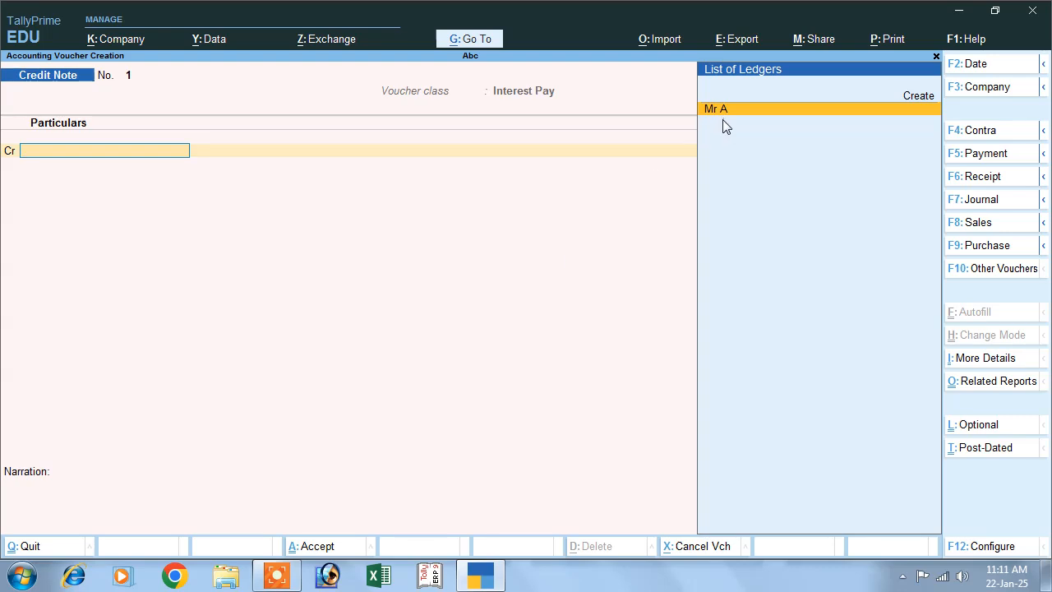
# Credit the supplier's ledger, select its 1-Apr-24 interest bill and end the interest bill list.
pyautogui.press('Return')
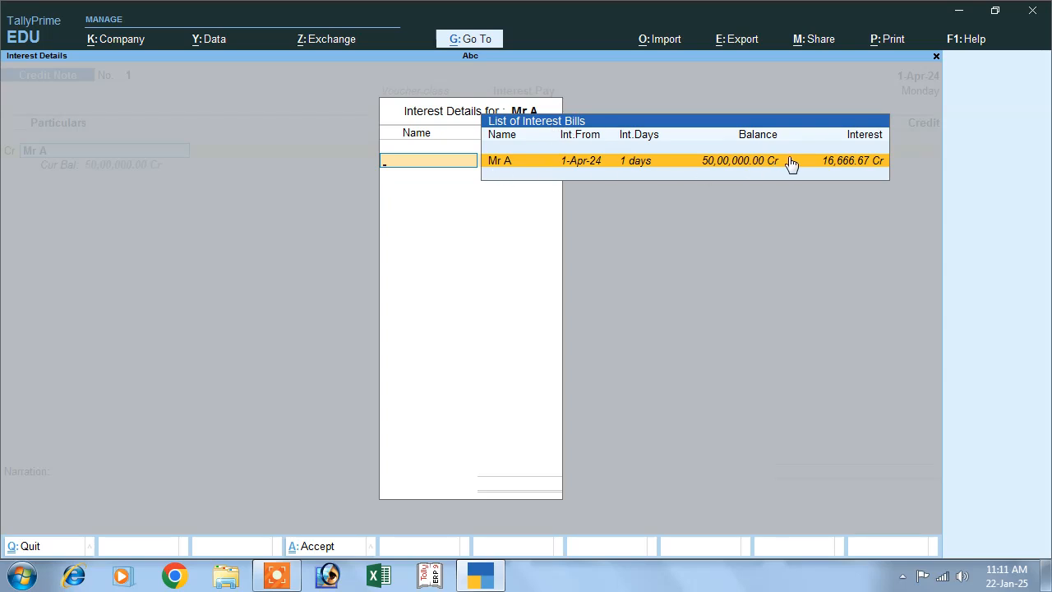
pyautogui.press('Return')
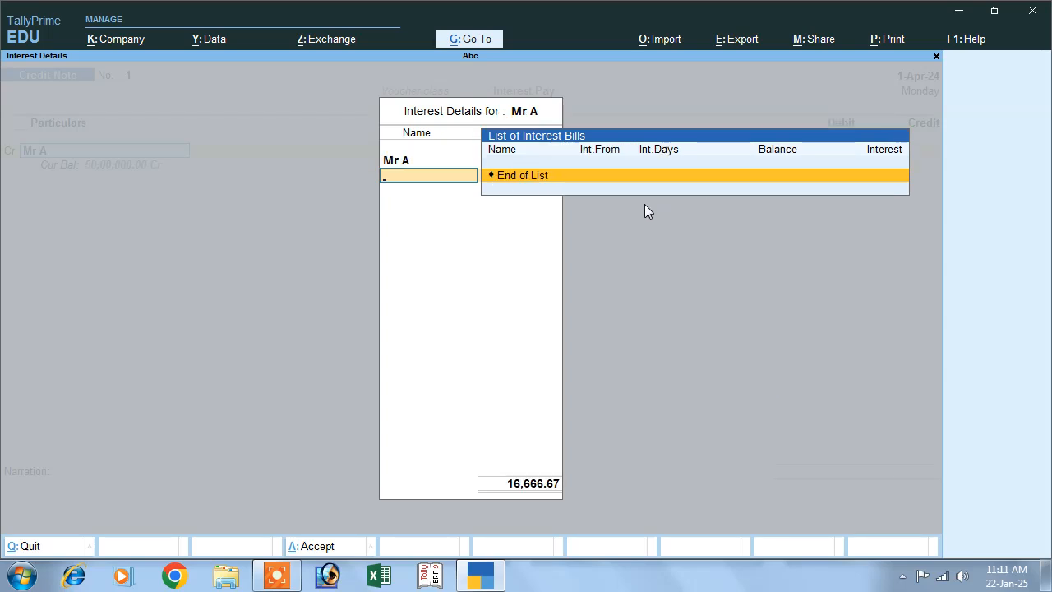
pyautogui.press('Return')
# Leave the receipt and original invoice details blank and accept the supplier's party details without a GSTIN.
pyautogui.press('Return')
pyautogui.press('Return')
pyautogui.press('Return')
pyautogui.press('Return')
pyautogui.press('Return')
pyautogui.press('Return')
pyautogui.press('Return')
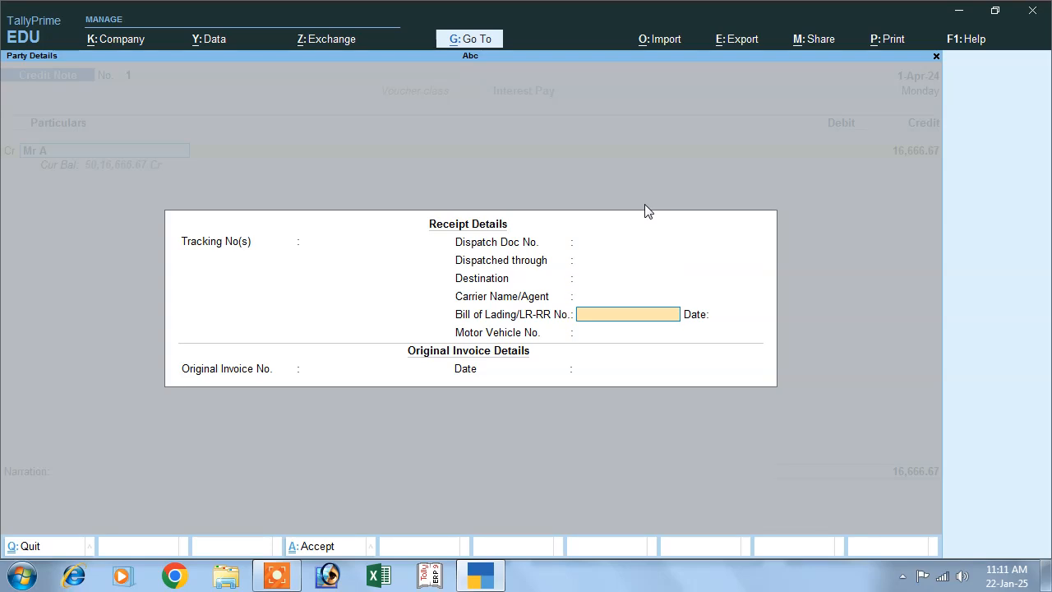
pyautogui.press('Return')
pyautogui.press('Return')
pyautogui.press('Return')
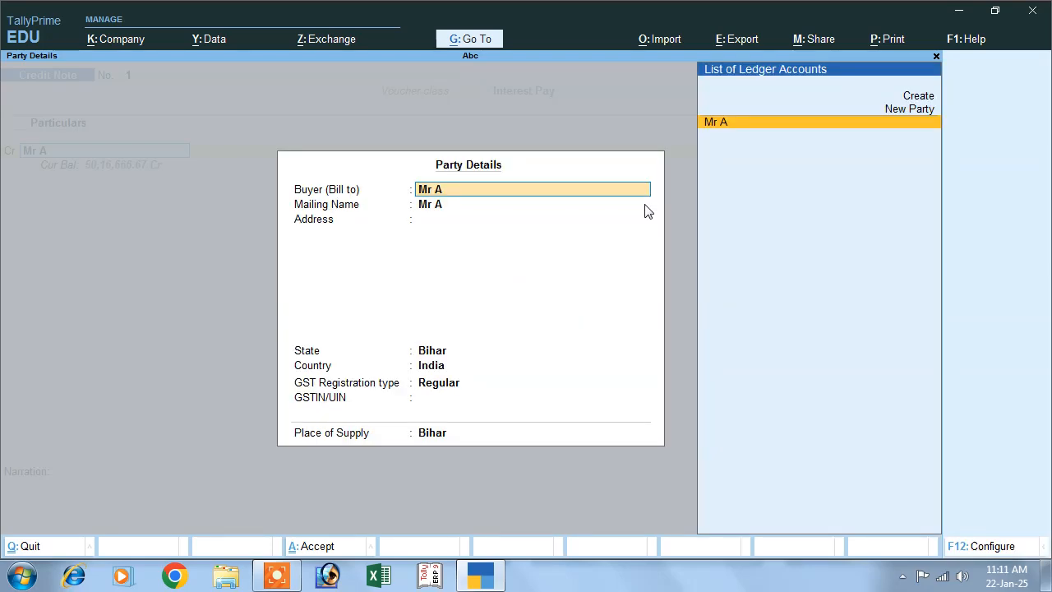
pyautogui.press('Return')
pyautogui.press('Return')
pyautogui.press('Return')
pyautogui.press('Return')
pyautogui.press('Return')
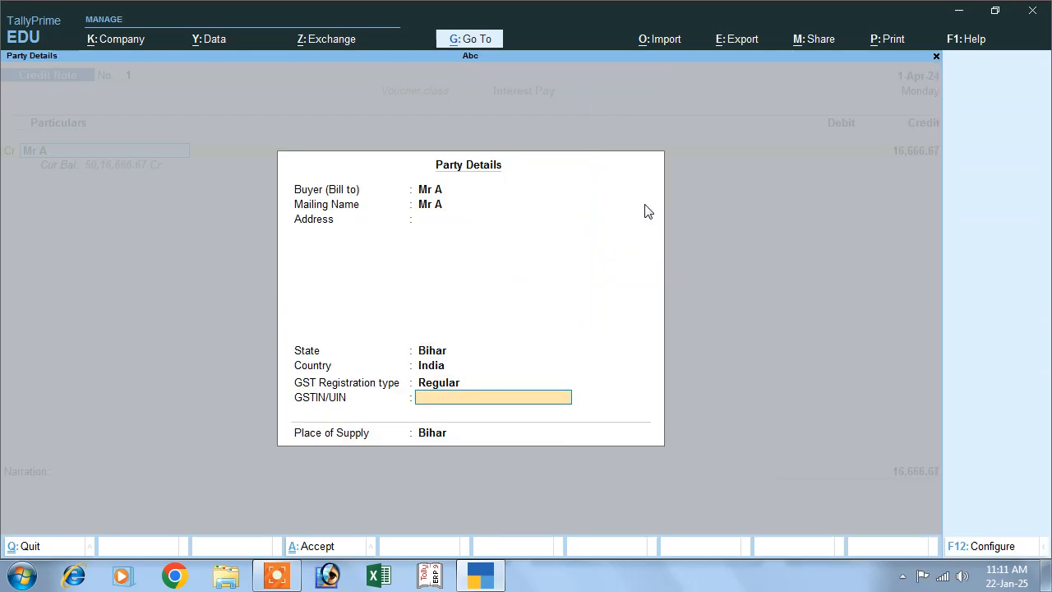
pyautogui.press('Return')
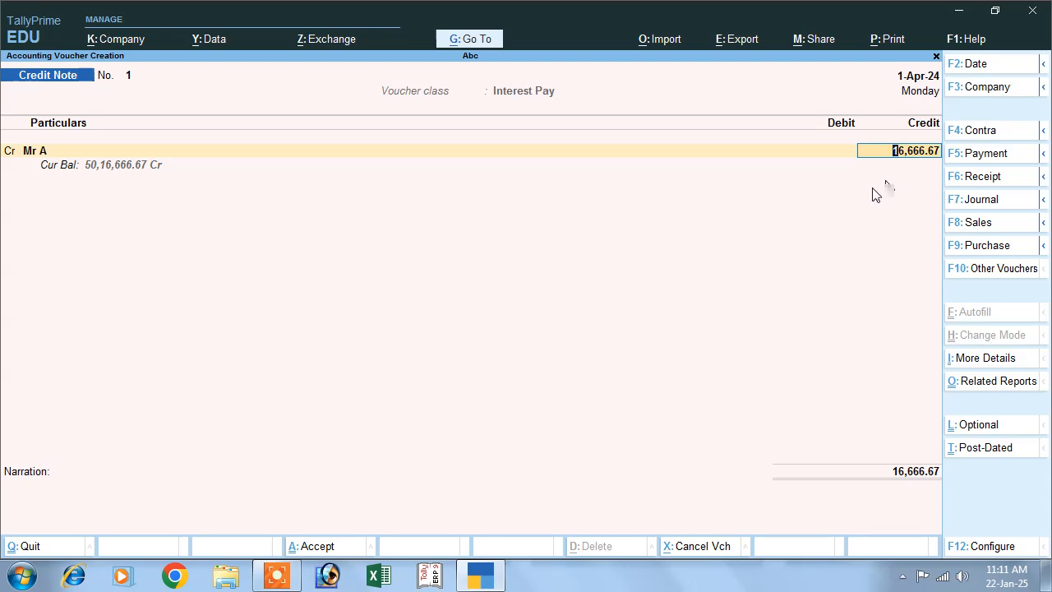
# Accept the calculated interest amount and allocate it to a New Ref bill named after the supplier, with no credit period.
pyautogui.press('Return')
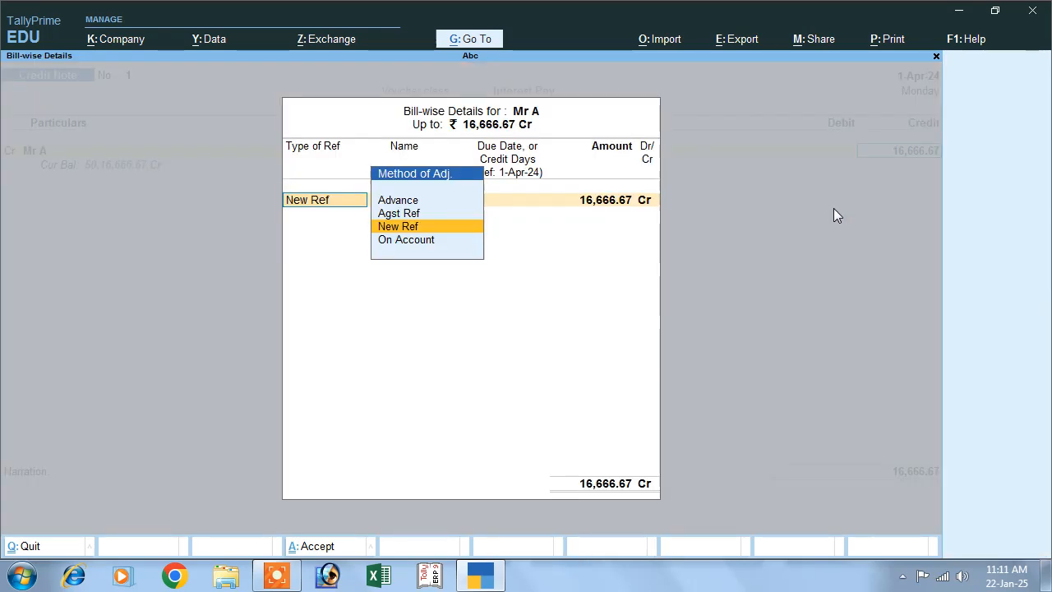
pyautogui.press('Return')
pyautogui.press('BackSpace')
pyautogui.write('Mr A')
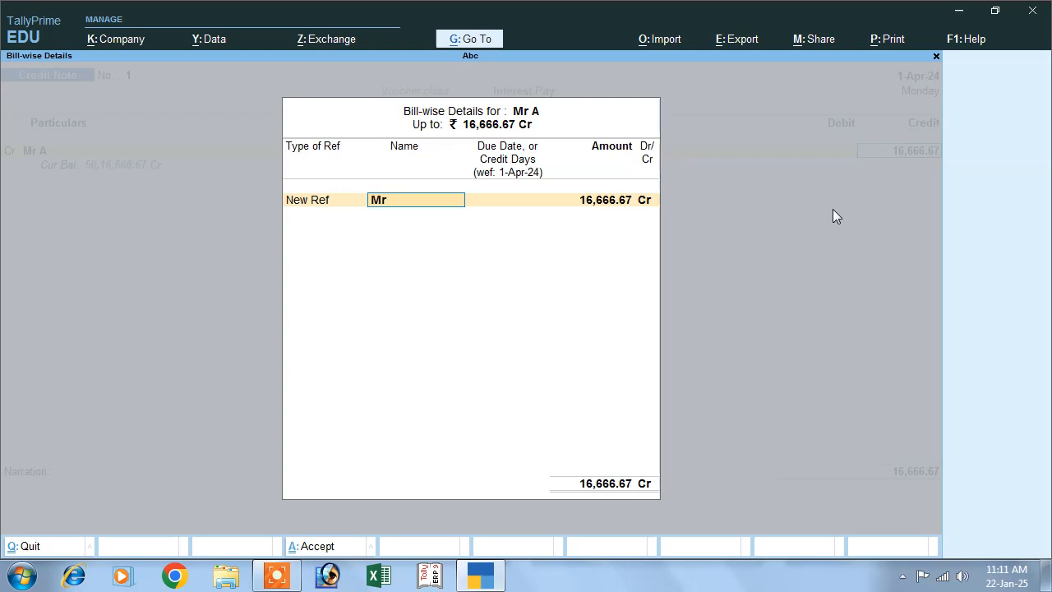
pyautogui.press('Return')
pyautogui.press('Return')
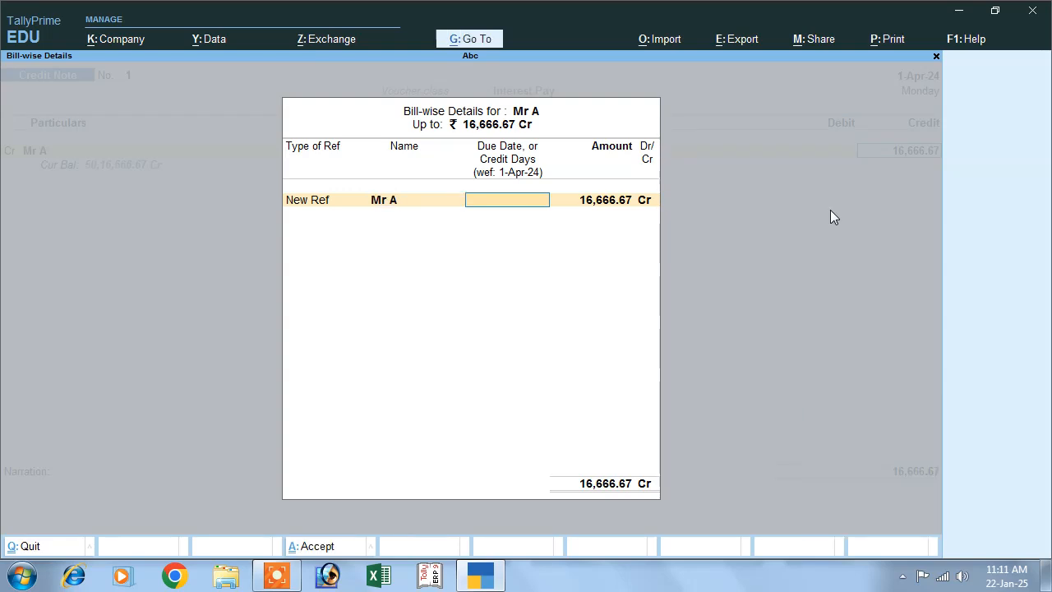
pyautogui.press('Return')
pyautogui.press('Return')
# Accept the credit note bill's interest rate of 10% per 30-Day Month on Credit Balances Only.
pyautogui.press('Return')
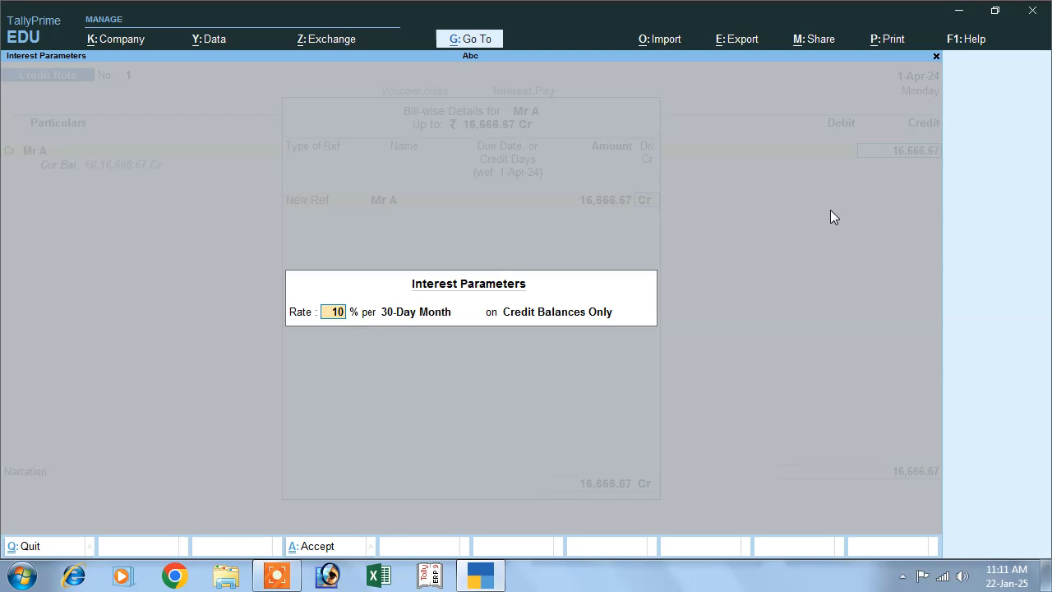
pyautogui.press('Return')
pyautogui.press('Return')
pyautogui.press('Return')
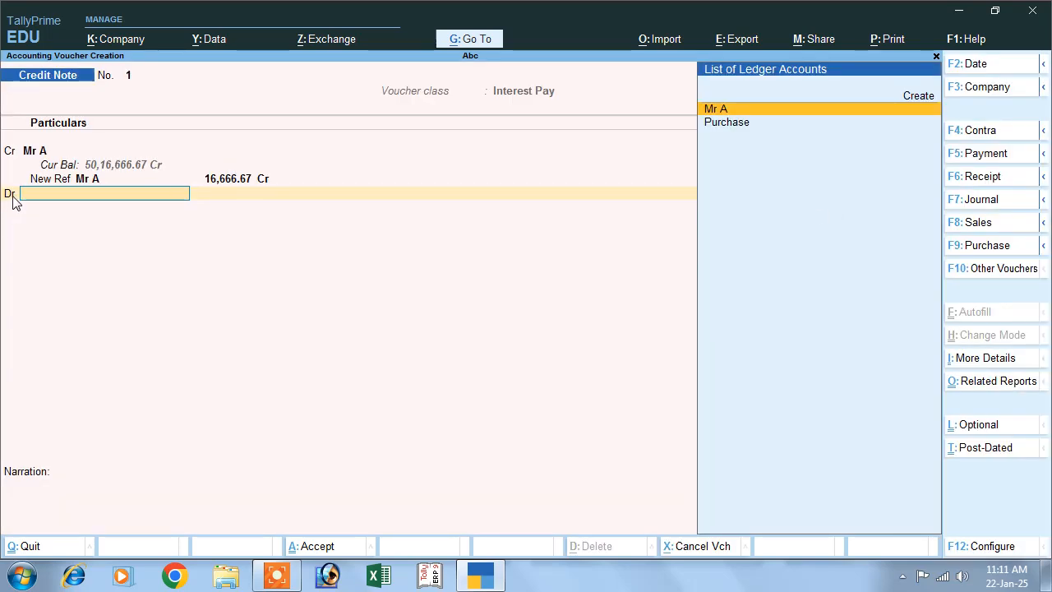
# Start a new ledger for the credit note's debit line and name it Interest Pay.
pyautogui.click(909, 102)
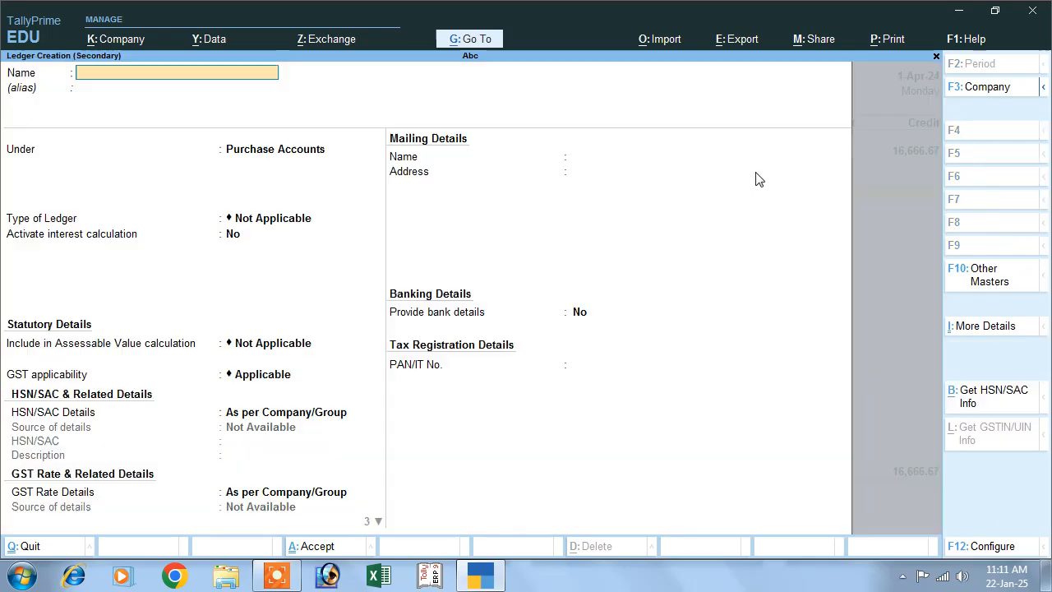
pyautogui.write('Inte')
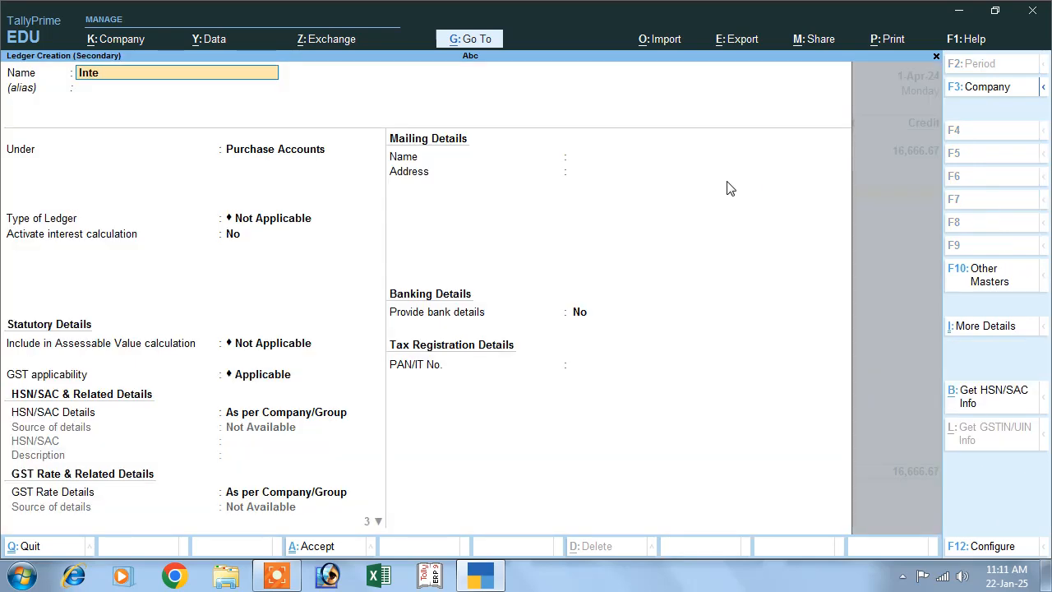
pyautogui.write('rest Pay')
pyautogui.press('Return')
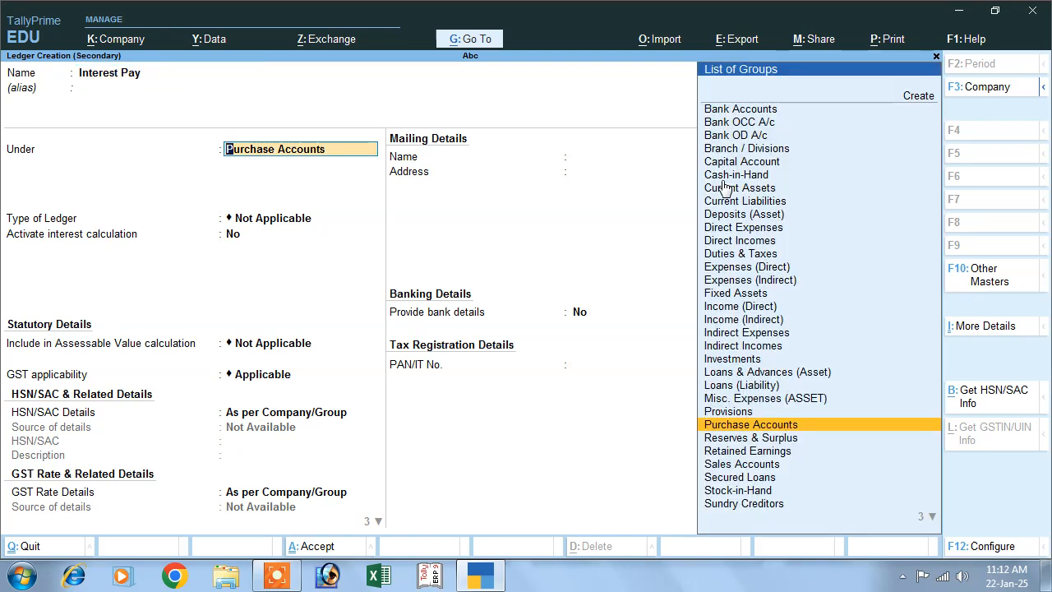
# Group the Interest Pay ledger under Indirect Expenses, keep its other defaults and save it as the credit note's debit entry.
pyautogui.write('I')
pyautogui.press('Down')
pyautogui.press('Down')
pyautogui.press('Down')
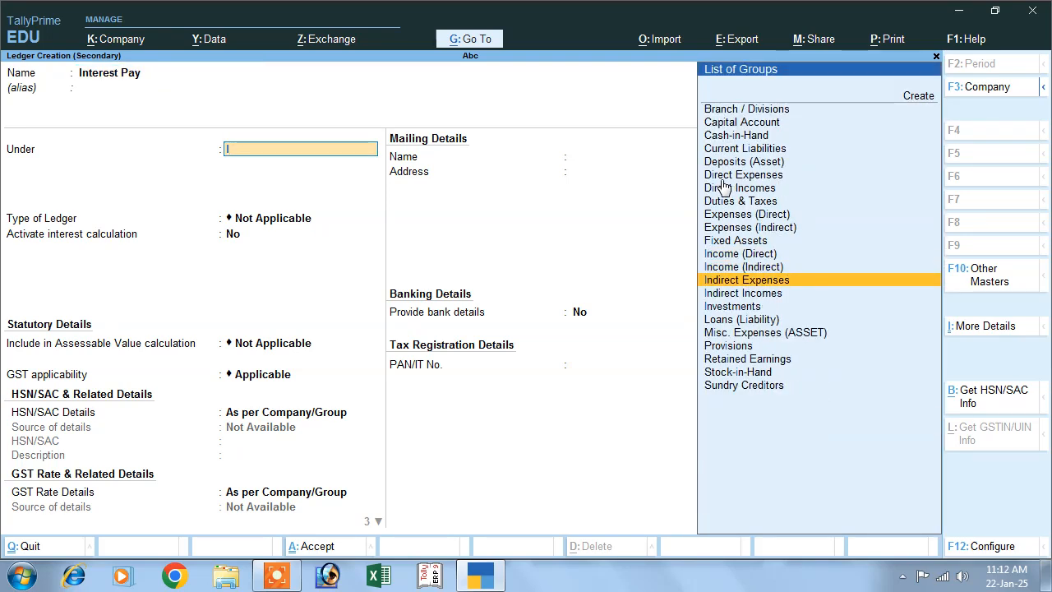
pyautogui.press('Return')
pyautogui.press('Return')
pyautogui.press('Return')
pyautogui.press('Return')
pyautogui.press('Return')
pyautogui.press('Return')
pyautogui.press('Return')
pyautogui.press('Return')
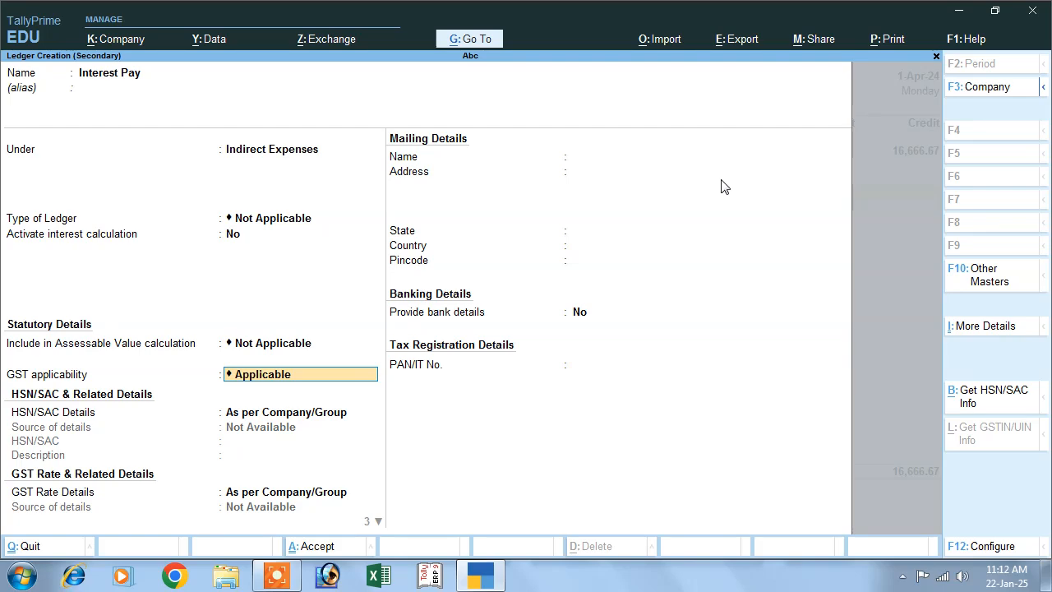
pyautogui.press('Return')
pyautogui.press('Return')
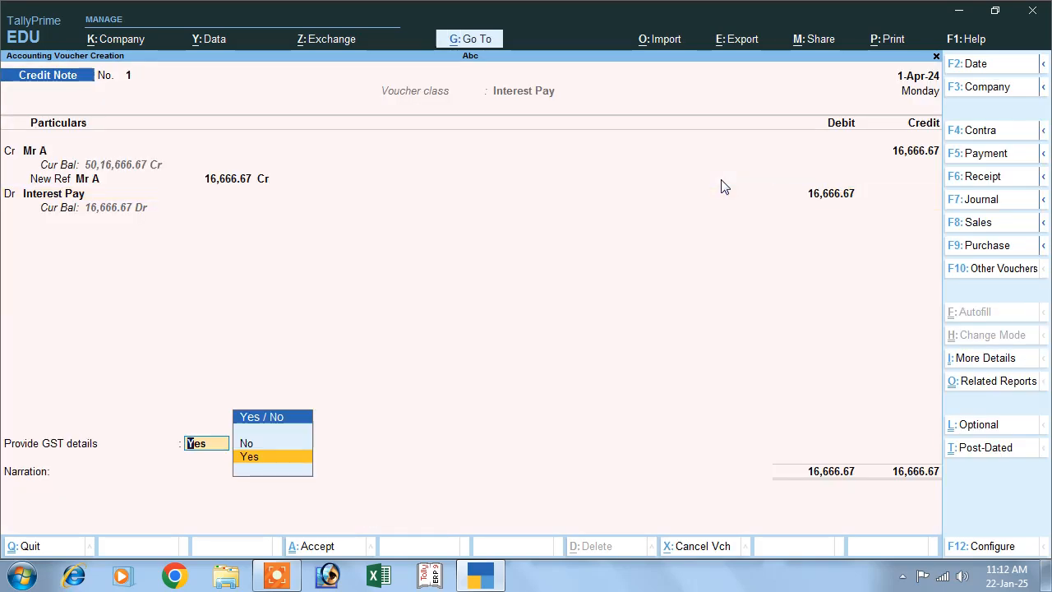
# Set Provide GST details to No and save the credit note without a narration.
pyautogui.press('Up')
pyautogui.press('Return')
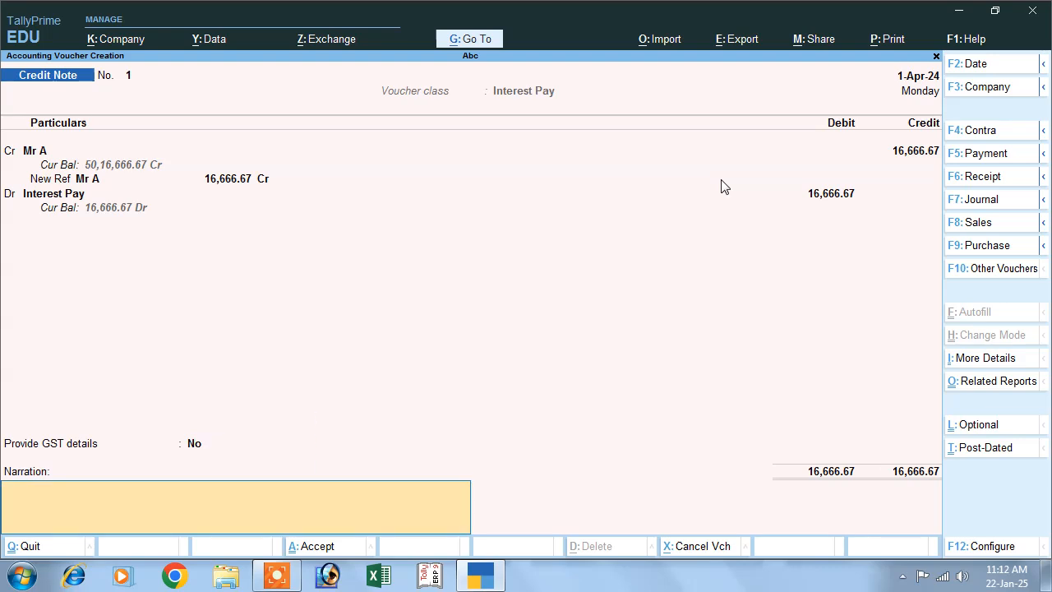
pyautogui.press('Return')
pyautogui.press('Return')
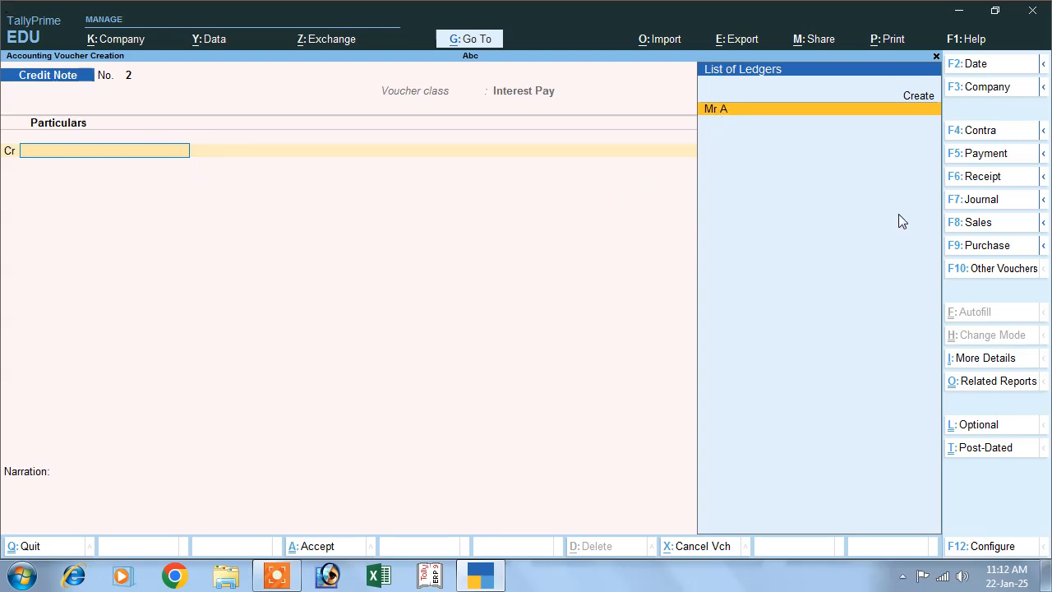
# Start a payment voucher and debit the supplier's ledger for 50,16,666.67.
pyautogui.click(974, 164)
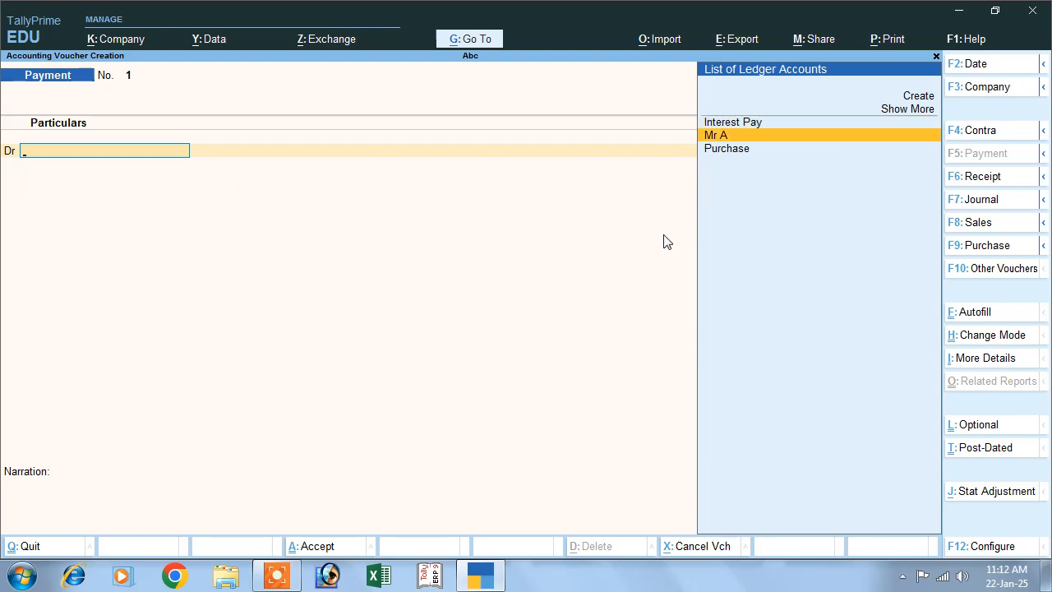
pyautogui.press('Return')
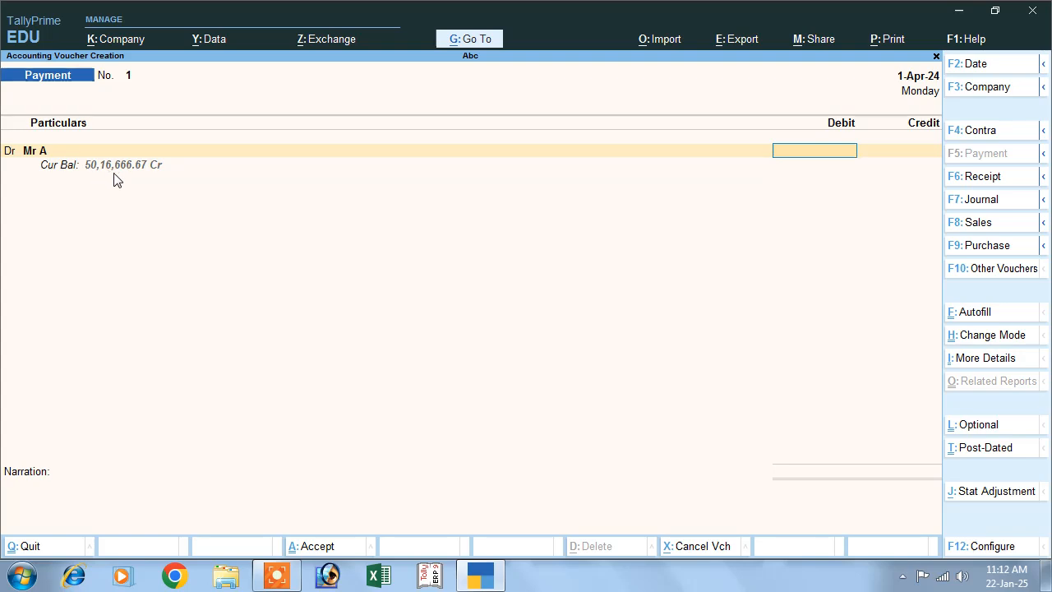
pyautogui.write('50,16,')
pyautogui.write('666')
pyautogui.write('.')
pyautogui.write('67')
pyautogui.press('Return')
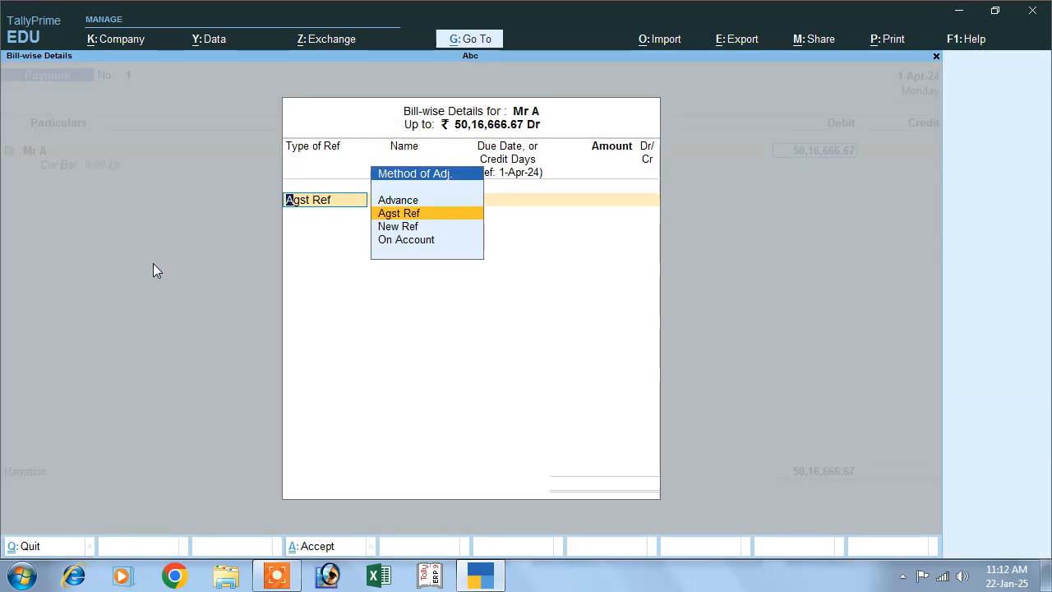
# Allocate the full payment as Agst Ref to the supplier's pending 1-Apr-24 bill.
pyautogui.press('Return')
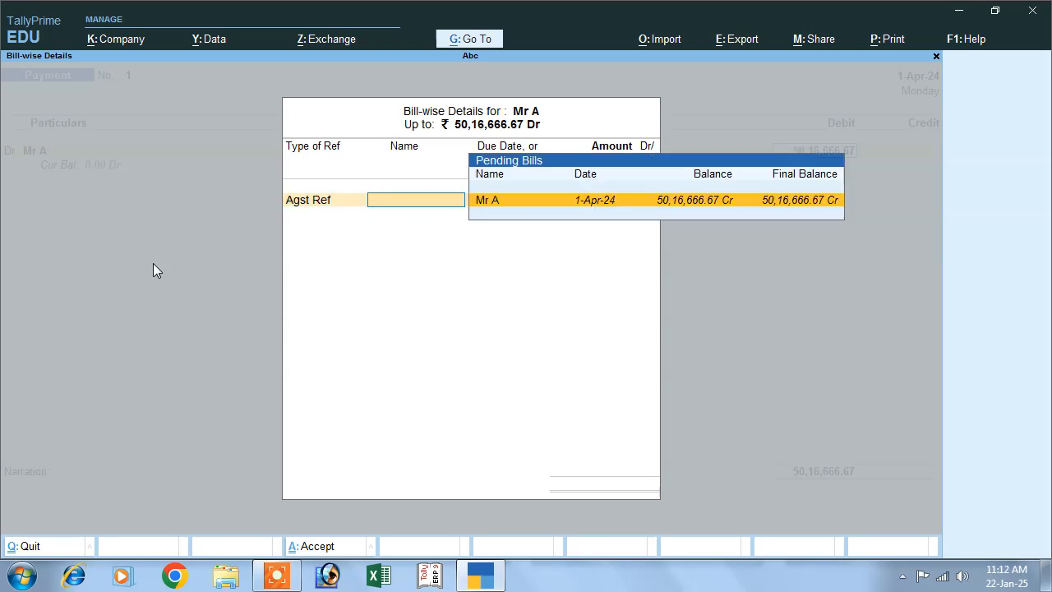
pyautogui.press('Return')
pyautogui.press('Return')
pyautogui.press('Return')
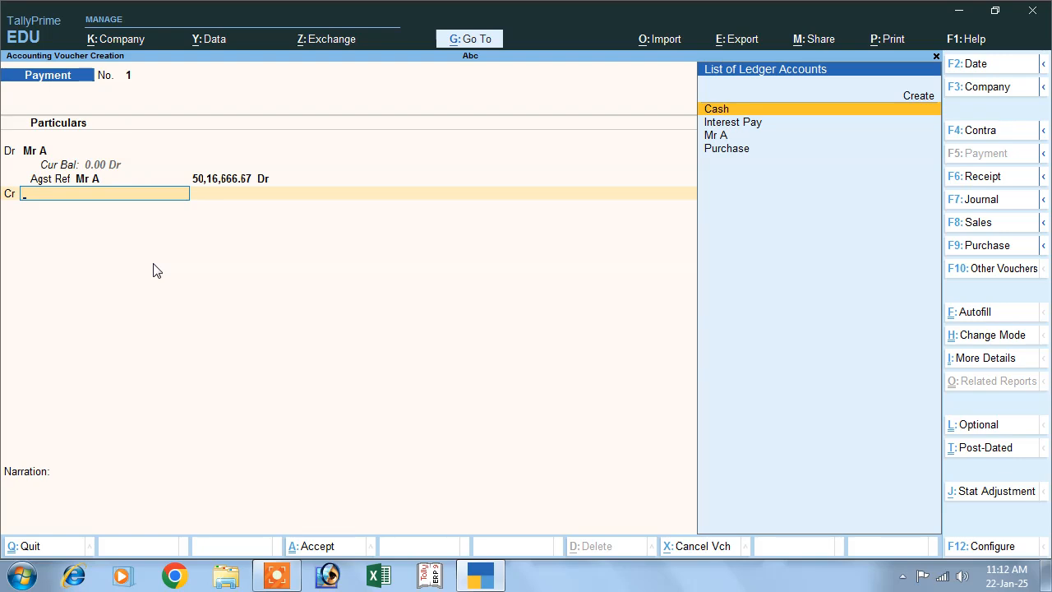
# Credit Cash for the full payment amount and save the payment voucher without a narration.
pyautogui.press('Return')
pyautogui.press('Return')
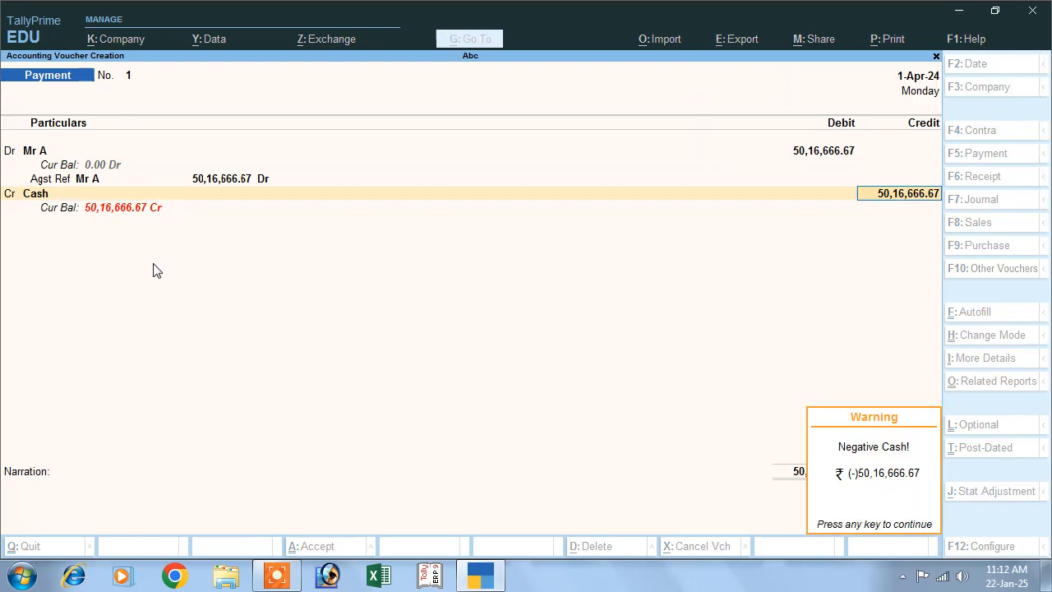
pyautogui.press('Return')
pyautogui.press('Return')
pyautogui.press('Return')
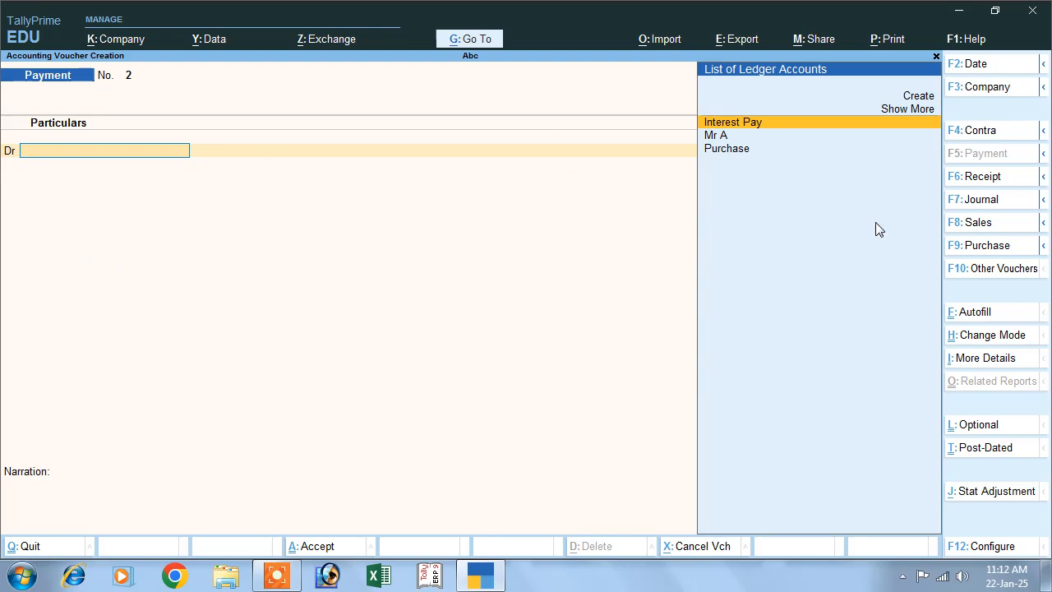
# Start a sales voucher and create a new party ledger with the customer's name, leaving the alias blank.
pyautogui.click(960, 231)
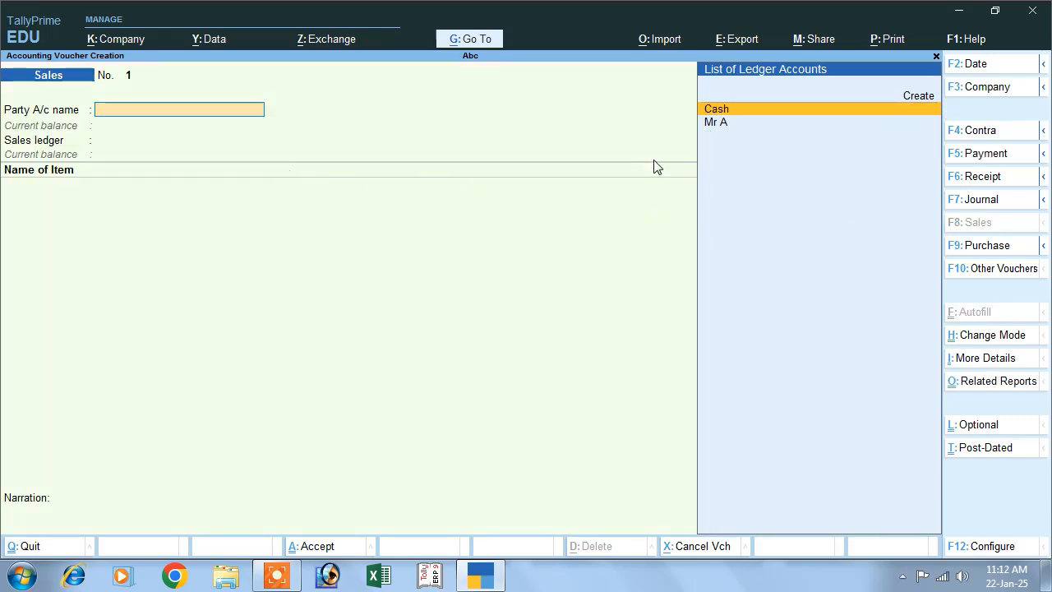
pyautogui.click(915, 97)
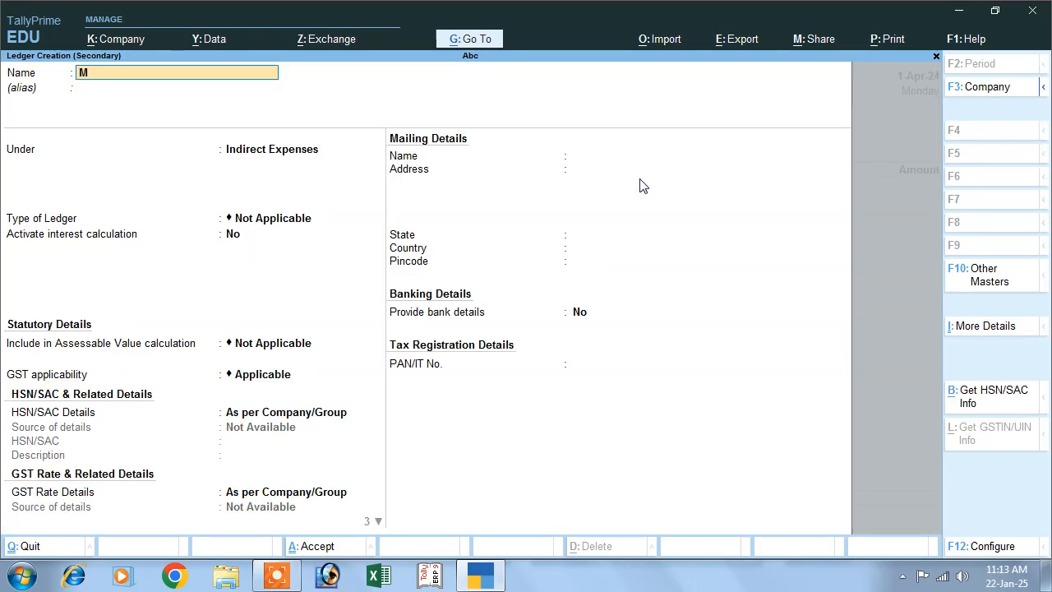
pyautogui.write('Mr c')
pyautogui.press('Return')
pyautogui.press('Return')
# Group the customer's ledger under Sundry Debtors, keeping bill-by-bill balances with no default credit period or credit-day check.
pyautogui.write('S')
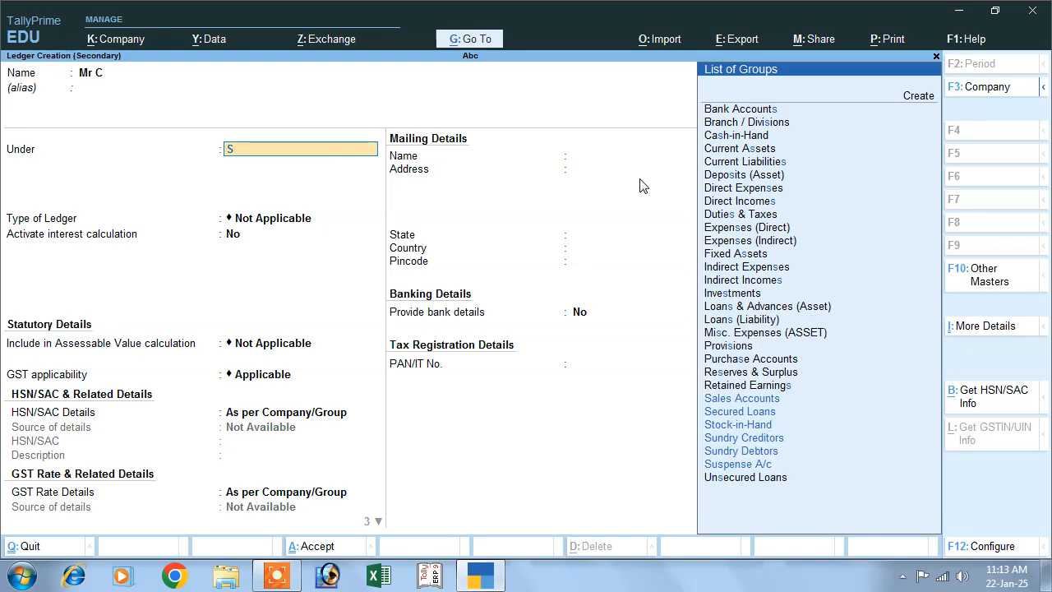
pyautogui.press('Down')
pyautogui.press('Down')
pyautogui.press('Down')
pyautogui.press('Down')
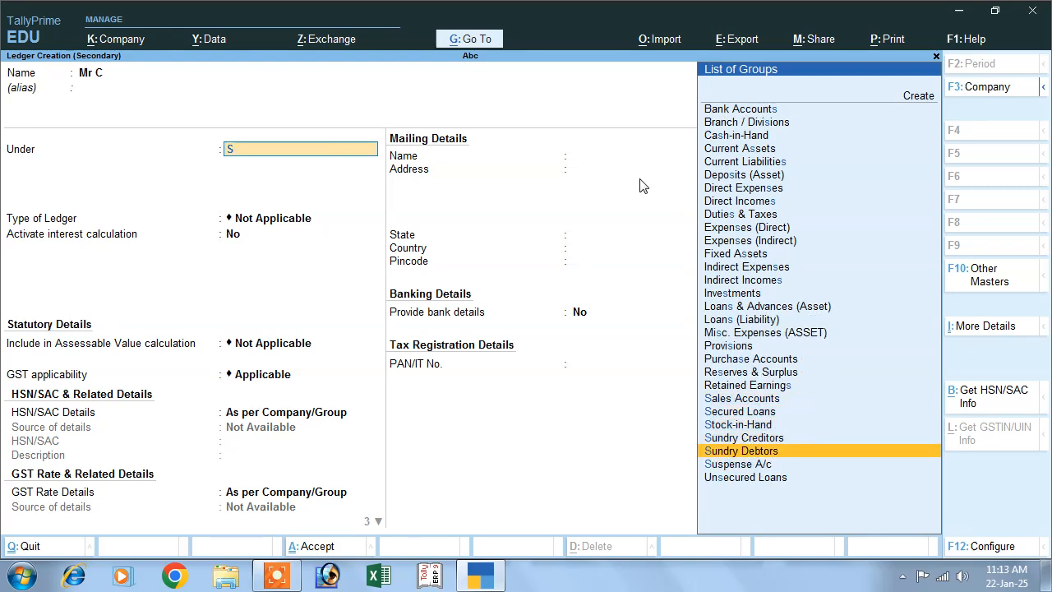
pyautogui.press('Return')
pyautogui.press('Return')
pyautogui.press('Return')
pyautogui.press('Return')
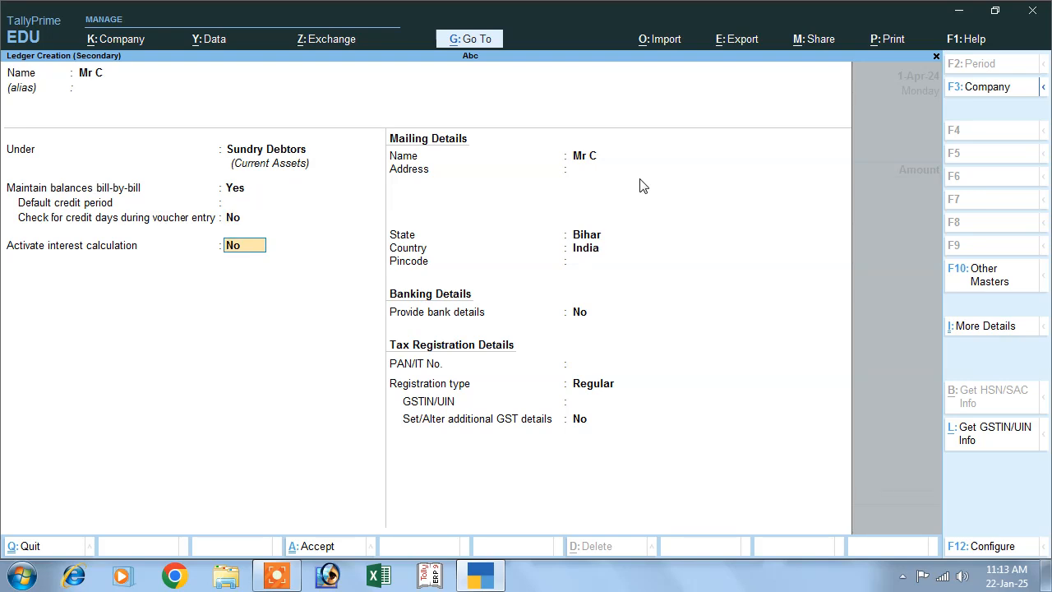
# Activate the customer's interest calculation transaction-by-transaction, with per-transaction override and transaction dates included for amounts added and deducted.
pyautogui.write('y')
pyautogui.press('Return')
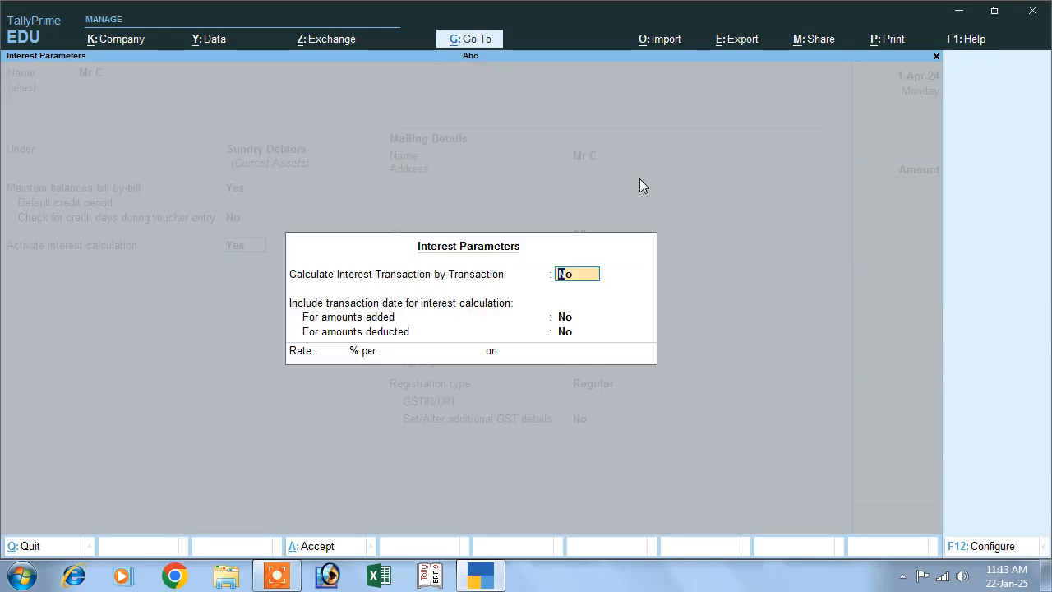
pyautogui.write('y')
pyautogui.press('Return')
pyautogui.write('y')
pyautogui.press('Return')
pyautogui.write('y')
pyautogui.press('Return')
pyautogui.write('y')
pyautogui.press('Return')
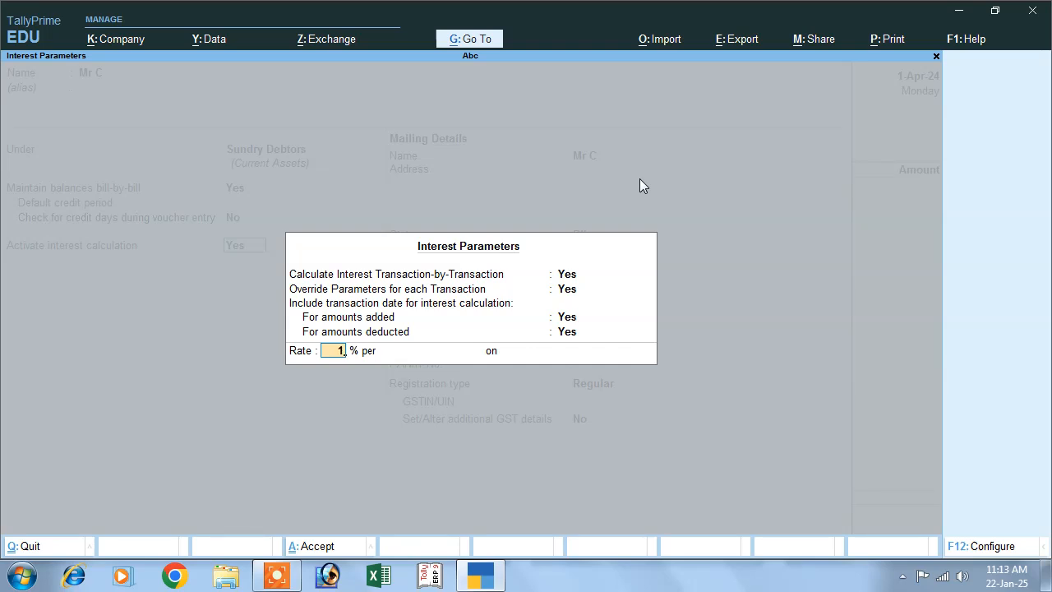
# Set the customer's interest rate to 12% per 30-Day Month on Debit Balances Only.
pyautogui.write('12')
pyautogui.press('Return')
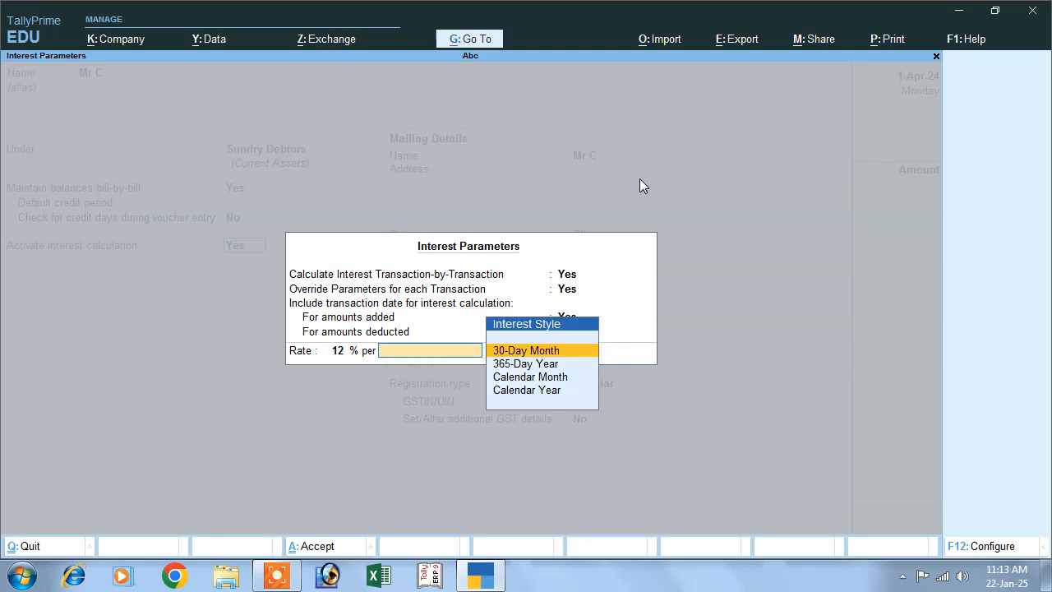
pyautogui.press('Return')
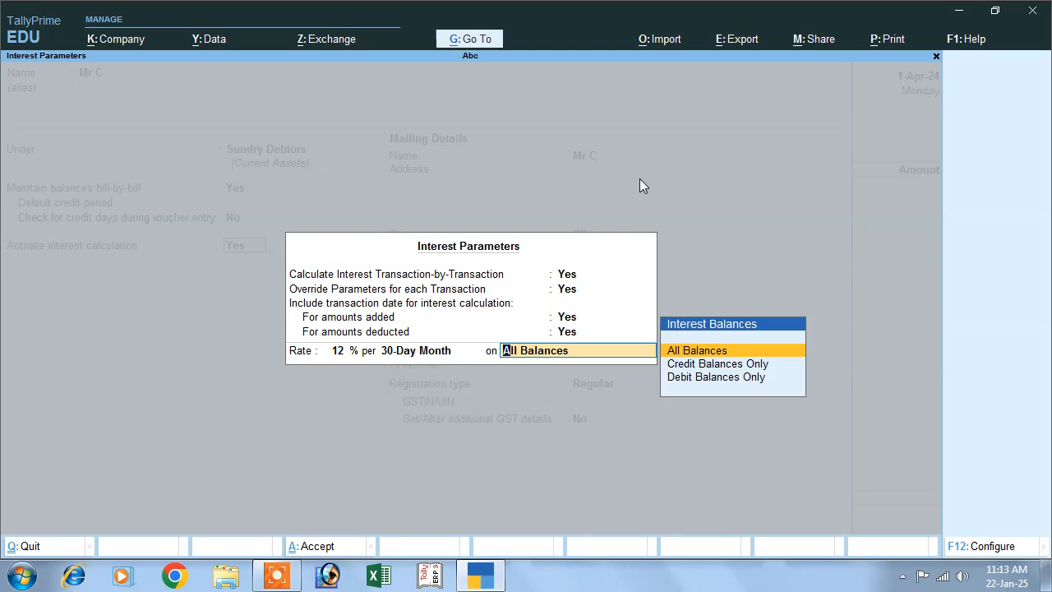
pyautogui.press('Down')
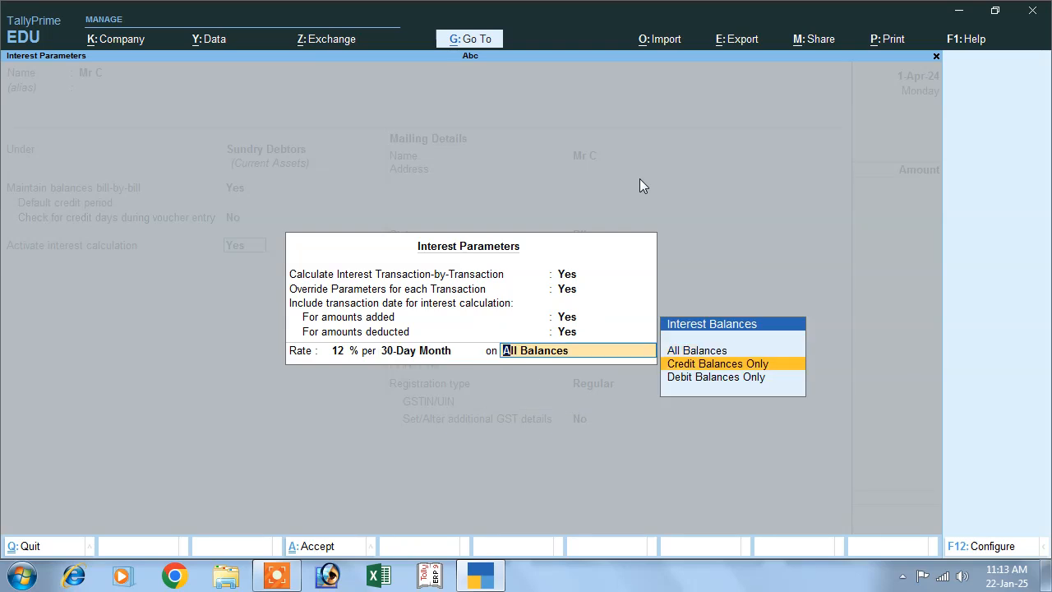
pyautogui.press('Down')
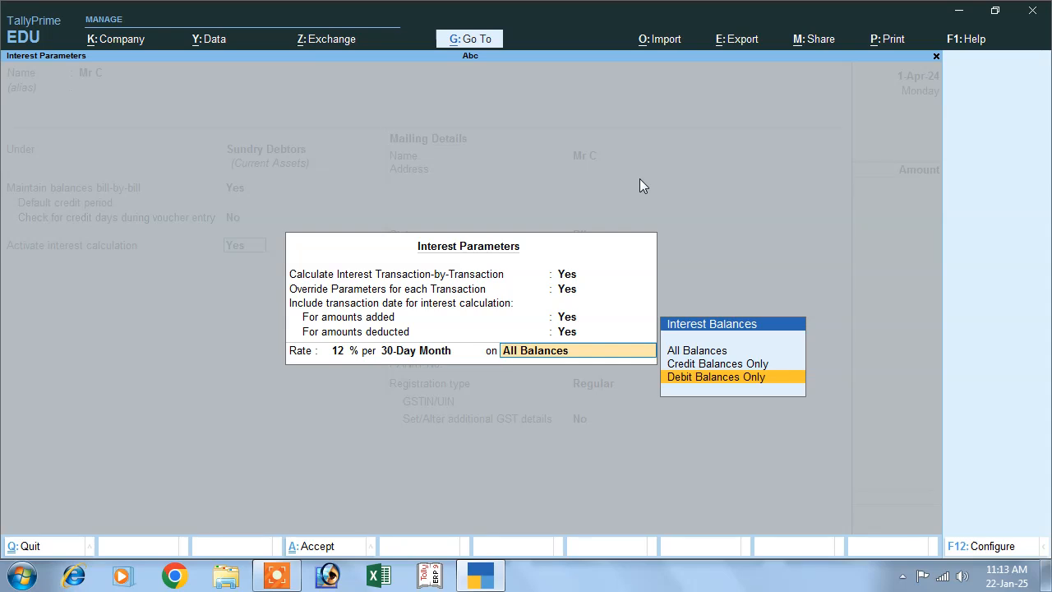
pyautogui.press('Return')
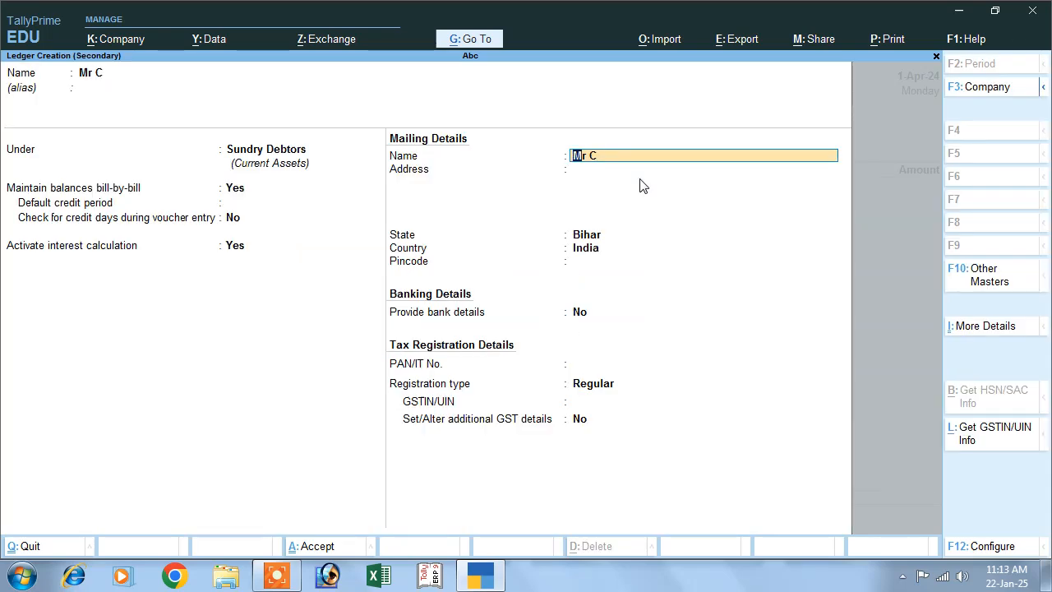
# Keep the customer's default mailing, banking and tax details without a GSTIN, and save the ledger as the sales voucher's party.
pyautogui.press('Return')
pyautogui.press('Return')
pyautogui.press('Return')
pyautogui.press('Return')
pyautogui.press('Return')
pyautogui.press('Return')
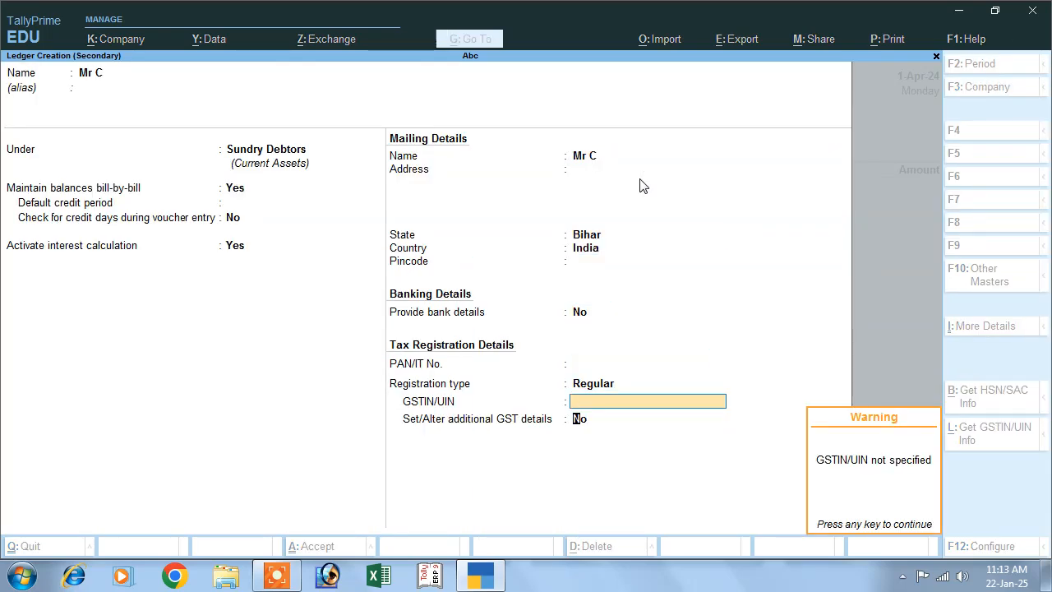
pyautogui.press('Return')
pyautogui.press('Return')
# Leave the dispatch details blank and accept the customer's party details without a GSTIN.
pyautogui.press('Return')
pyautogui.press('Return')
pyautogui.press('Return')
pyautogui.press('Return')
pyautogui.press('Return')
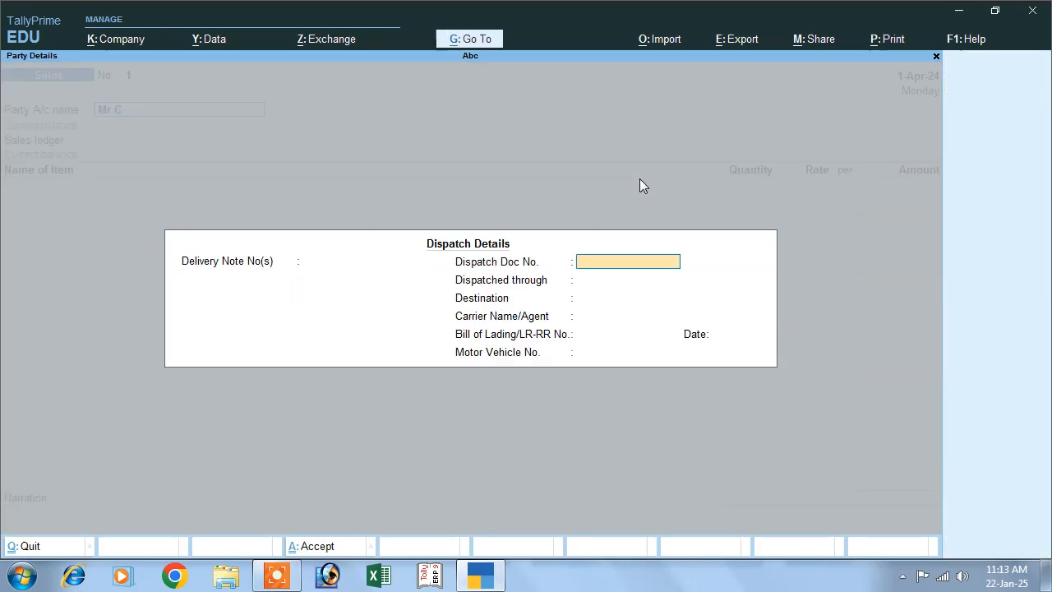
pyautogui.press('Return')
pyautogui.press('Return')
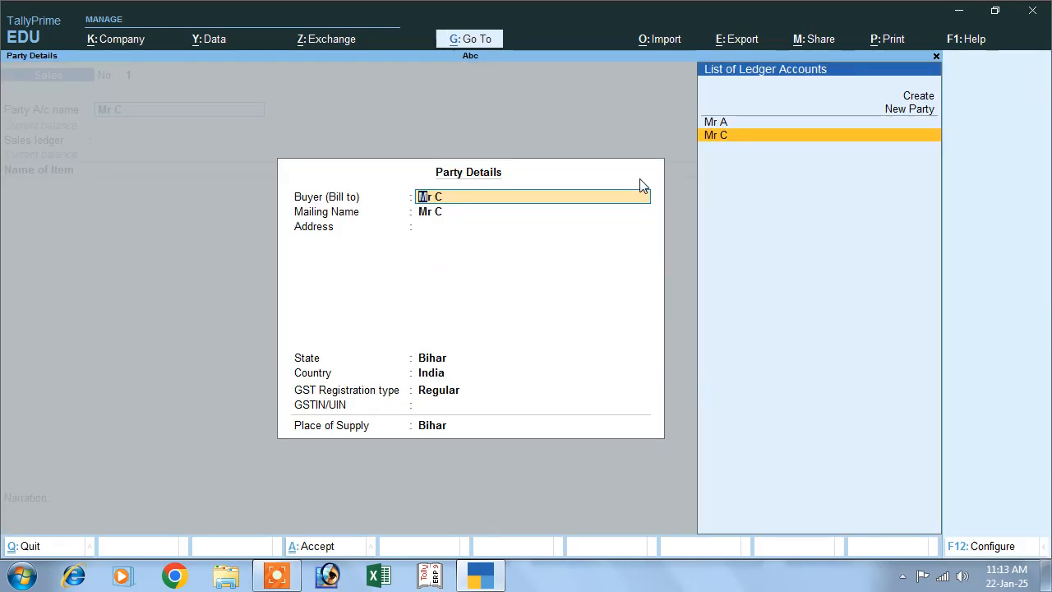
pyautogui.press('Return')
pyautogui.press('Return')
pyautogui.press('Return')
pyautogui.press('Return')
pyautogui.press('Return')
pyautogui.press('Return')
pyautogui.press('Return')
pyautogui.press('Return')
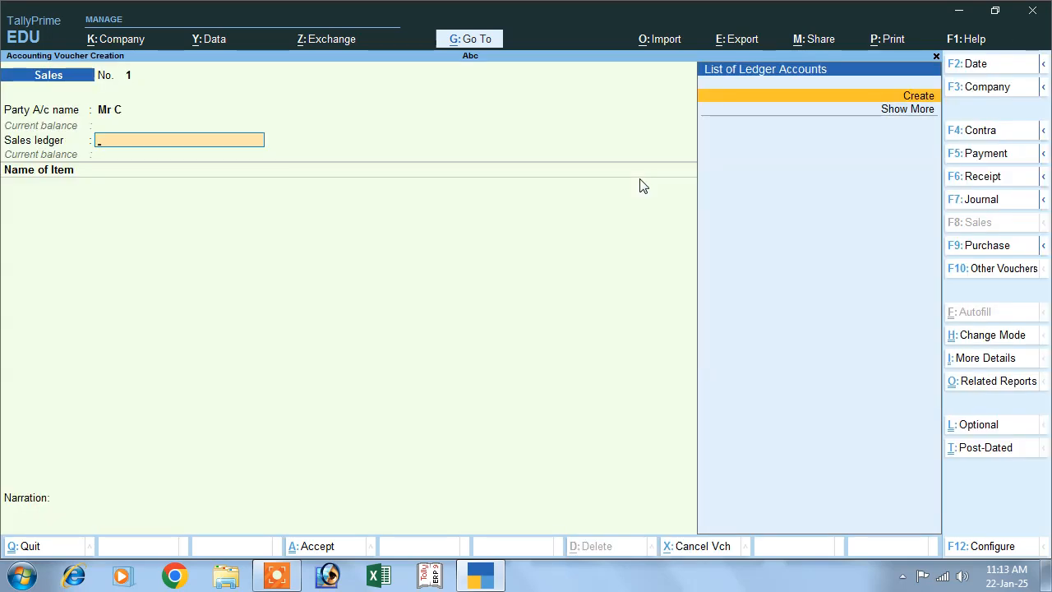
# Create a new ledger named Sales under Sales Accounts for the voucher, with the ledger type Not Applicable.
pyautogui.click(912, 97)
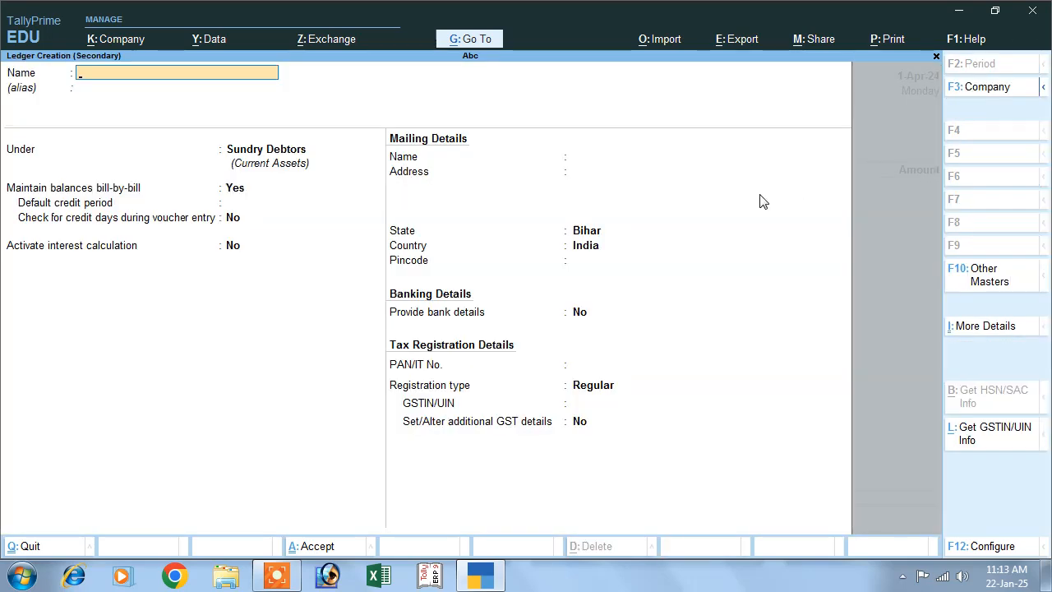
pyautogui.write('Sales')
pyautogui.press('Return')
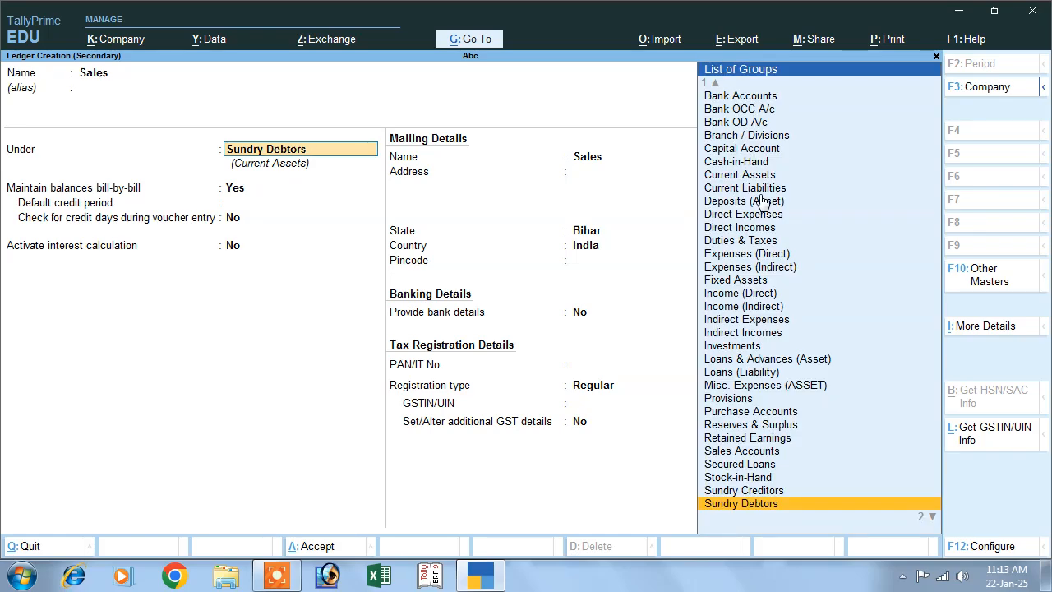
pyautogui.write('S')
pyautogui.press('Return')
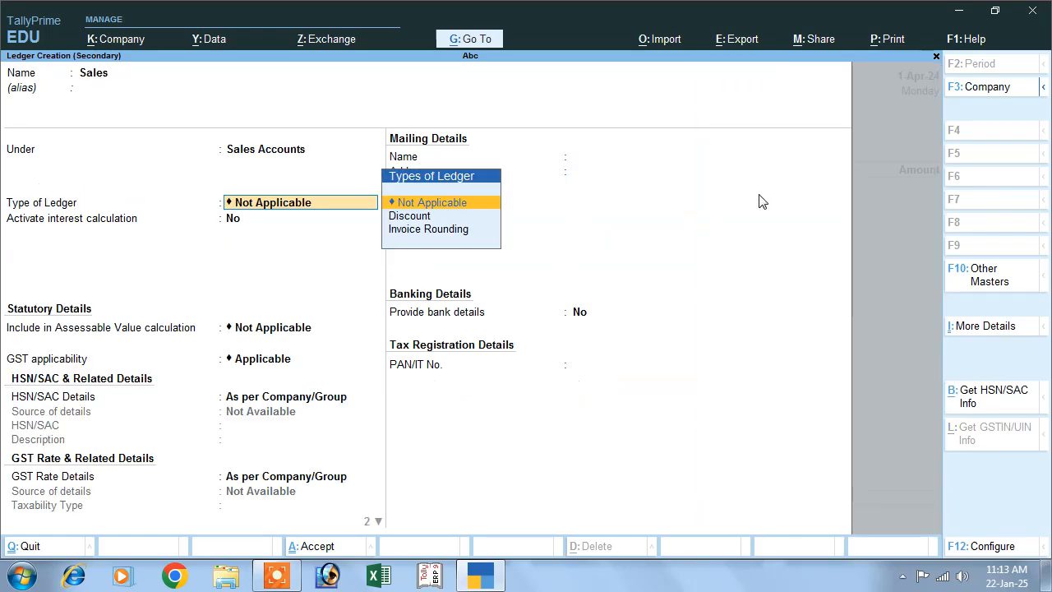
pyautogui.press('Return')
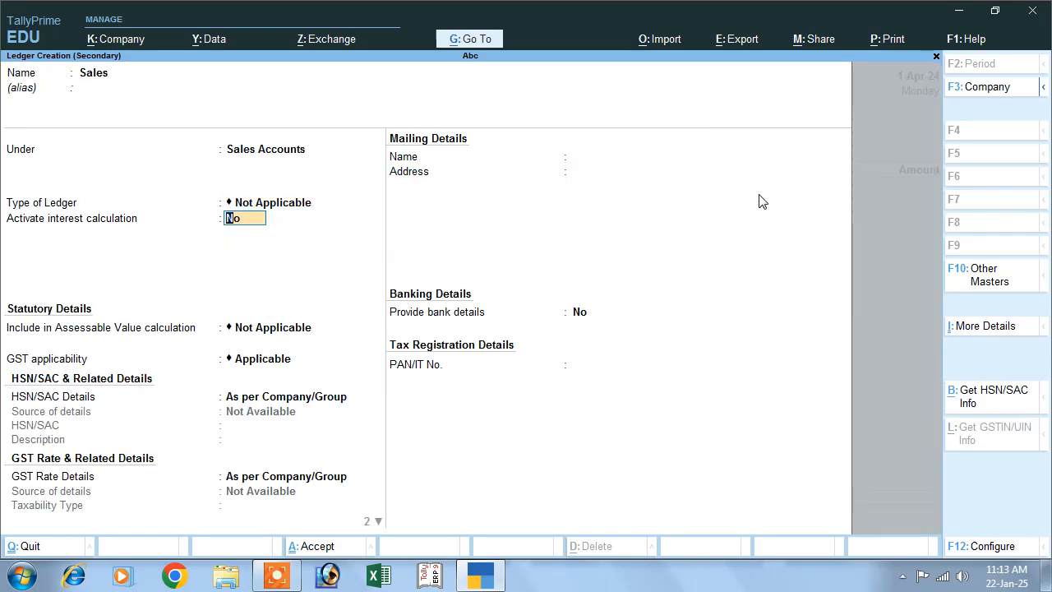
# Keep interest calculation off and the default GST details, set the Sales ledger's type of supply to Goods, and save it.
pyautogui.press('Return')
pyautogui.press('Return')
pyautogui.press('Return')
pyautogui.press('Return')
pyautogui.press('Return')
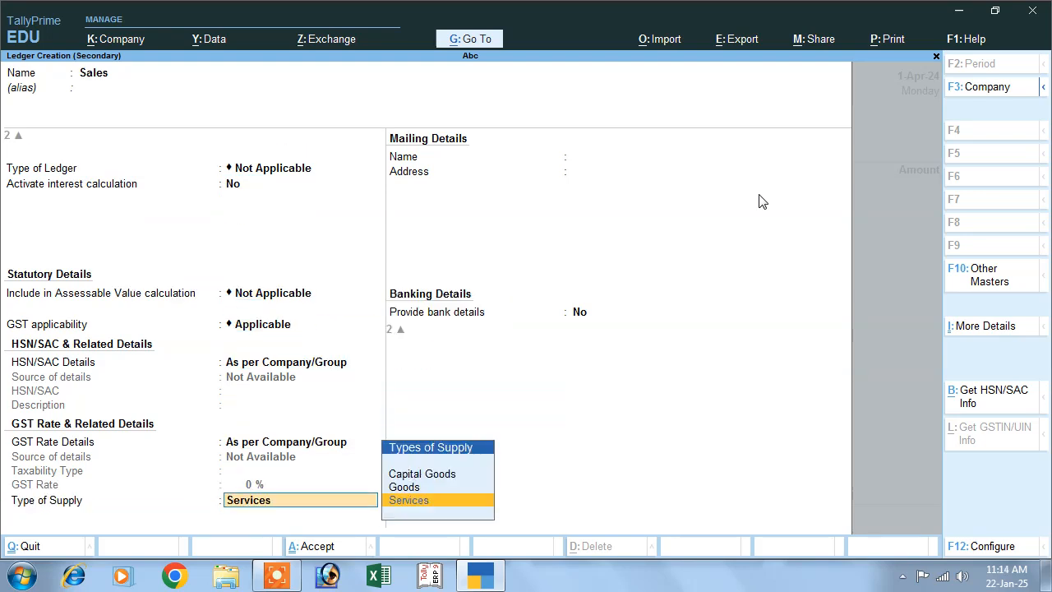
pyautogui.press('Up')
pyautogui.press('Return')
pyautogui.press('Return')
pyautogui.press('Return')
pyautogui.press('Return')
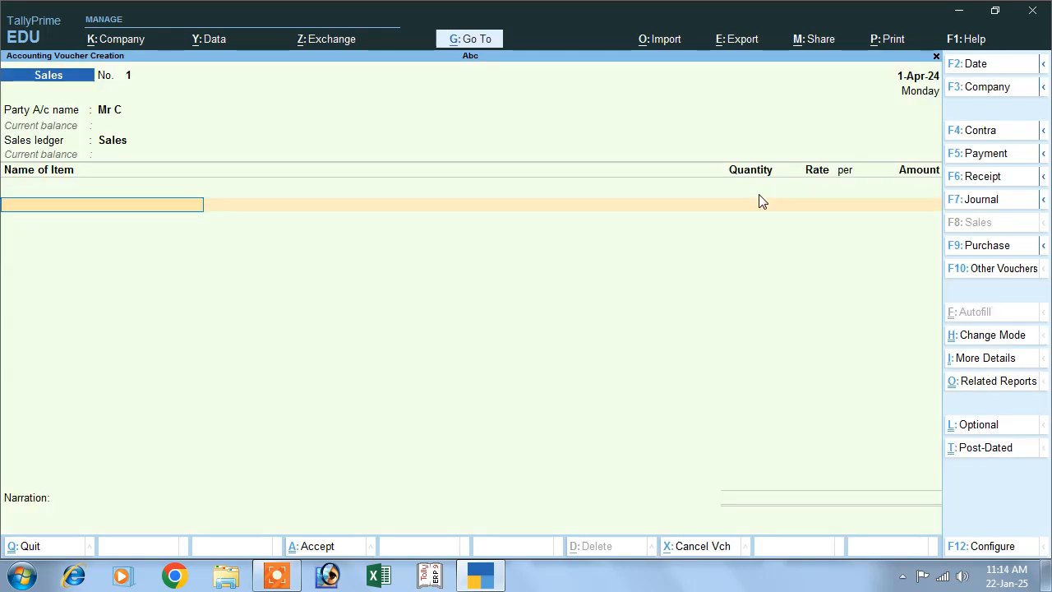
# Add the stock item Monitor to the sales voucher with a quantity of 1,000 pcs at a rate of 6,000 per piece.
pyautogui.press('Down')
pyautogui.press('Down')
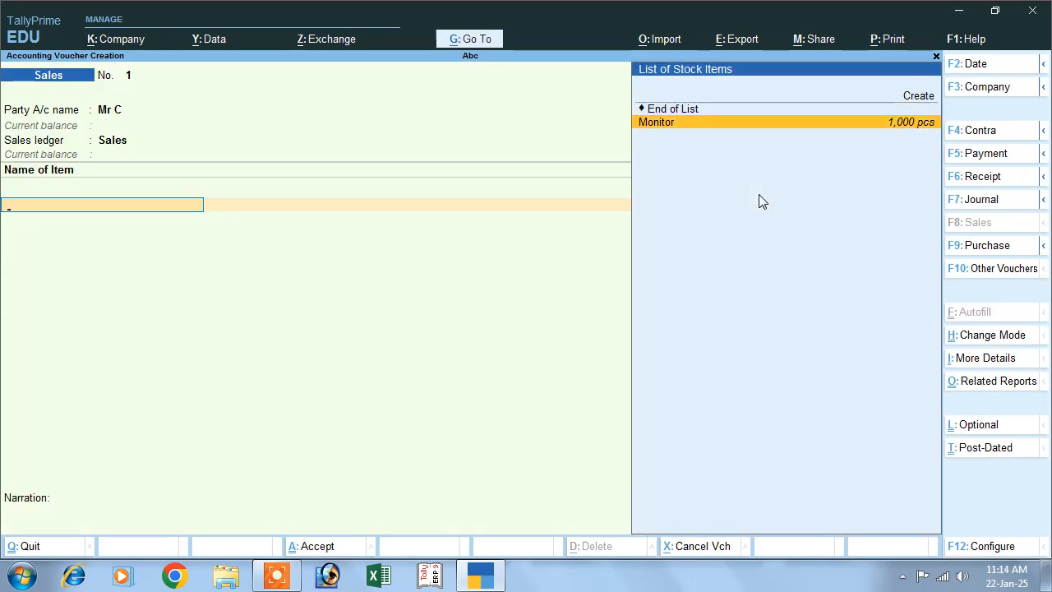
pyautogui.press('Return')
pyautogui.write('1000')
pyautogui.press('Return')
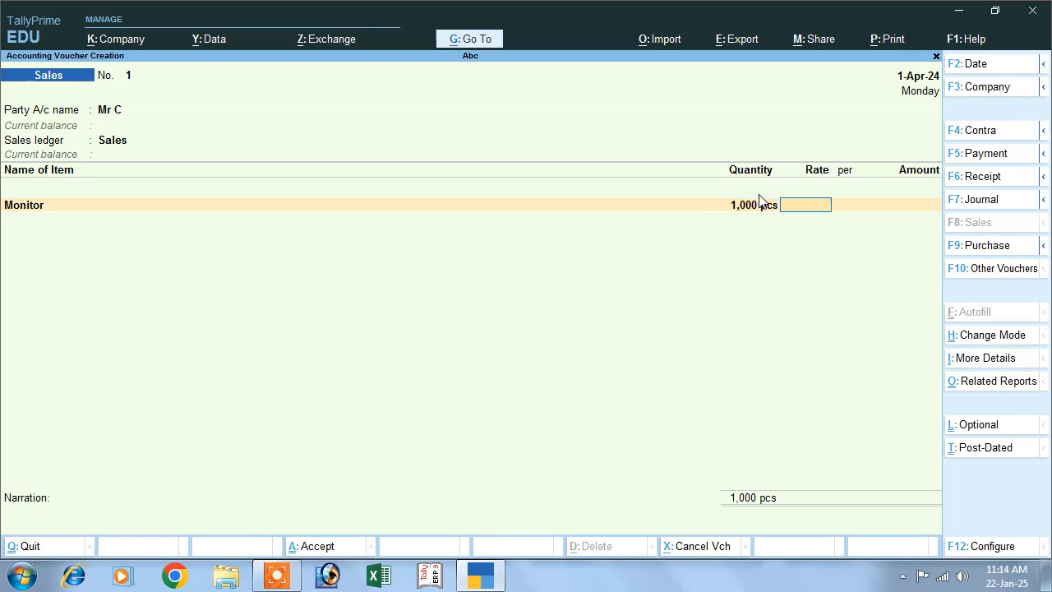
pyautogui.write('6,000')
pyautogui.press('Return')
pyautogui.press('Return')
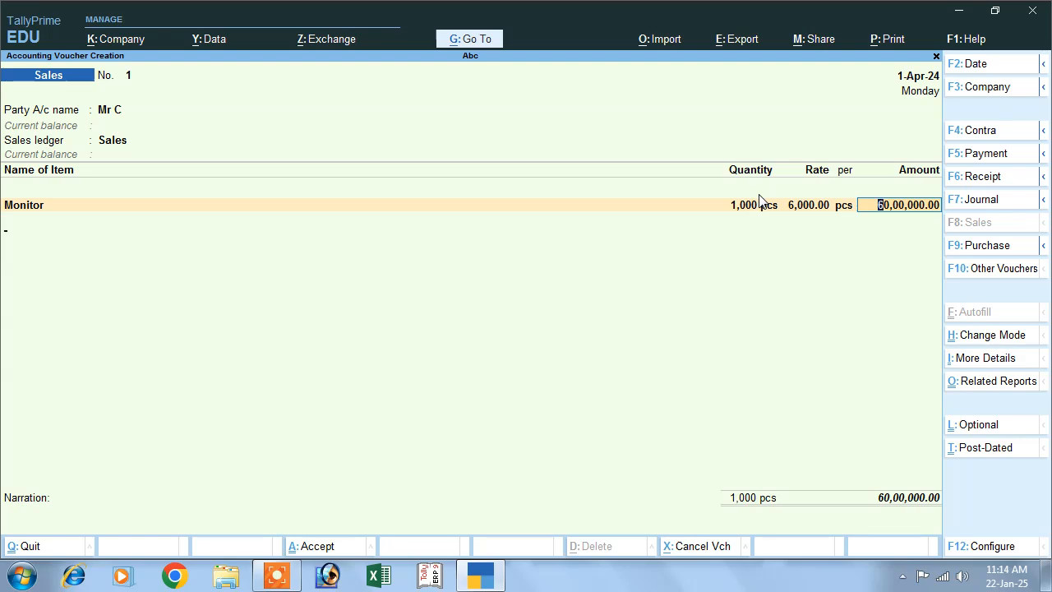
pyautogui.press('Return')
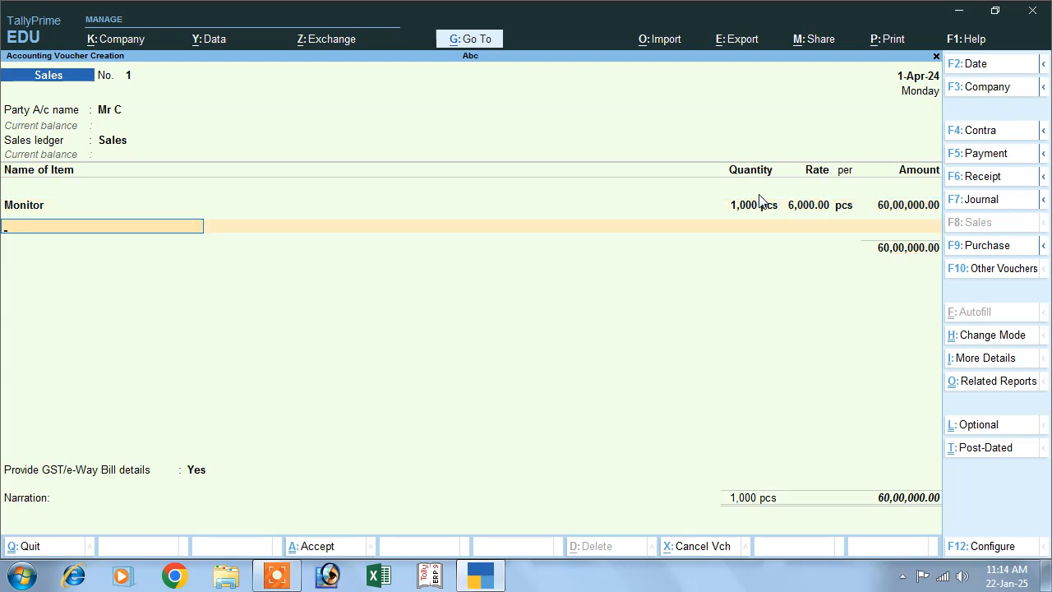
# End the item list and set Provide GST/e-Way Bill details to No, leaving the narration blank.
pyautogui.press('Return')
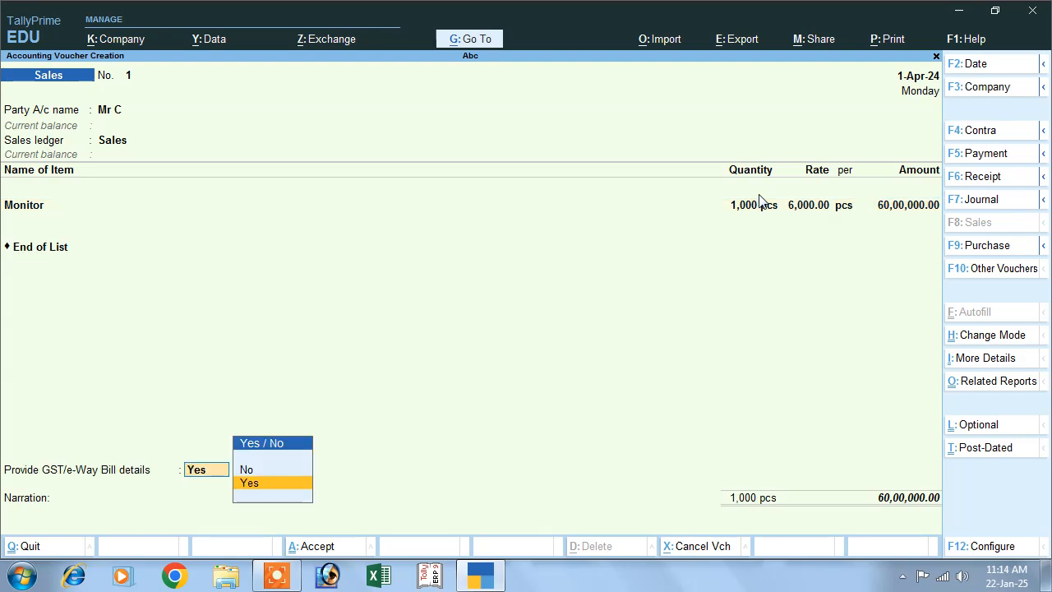
pyautogui.press('Up')
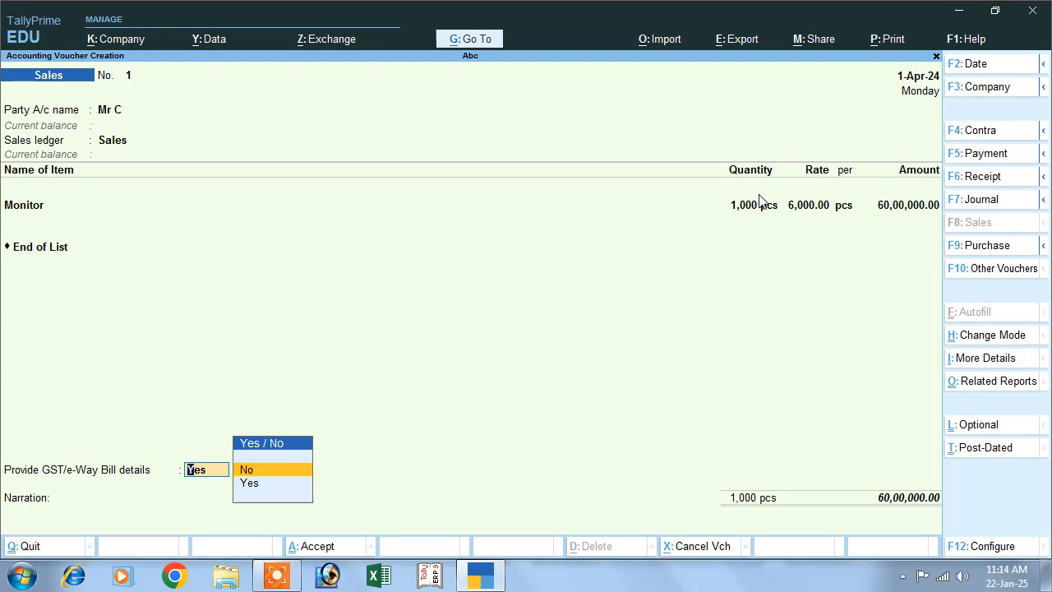
pyautogui.press('Return')
pyautogui.press('Return')
# Allocate the full sale amount to a new bill reference named after the customer, without credit days.
pyautogui.press('Return')
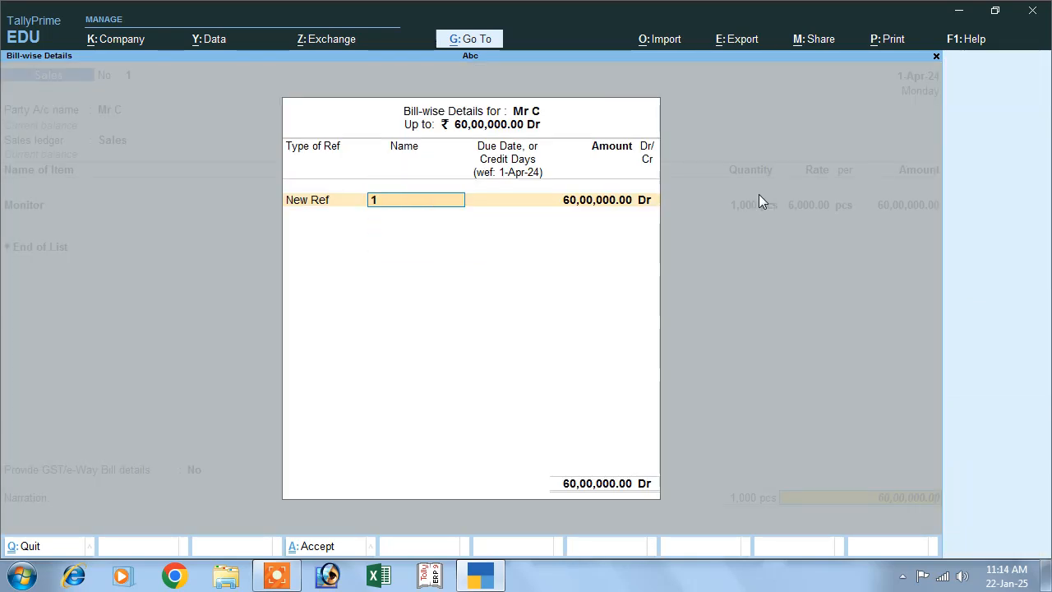
pyautogui.write('Mr c')
pyautogui.press('Return')
pyautogui.press('Return')
pyautogui.press('Return')
# Accept the bill's interest at 12% per 30-Day Month on Debit Balances Only and save the sales voucher without sending e-Way Bill details.
pyautogui.press('Return')
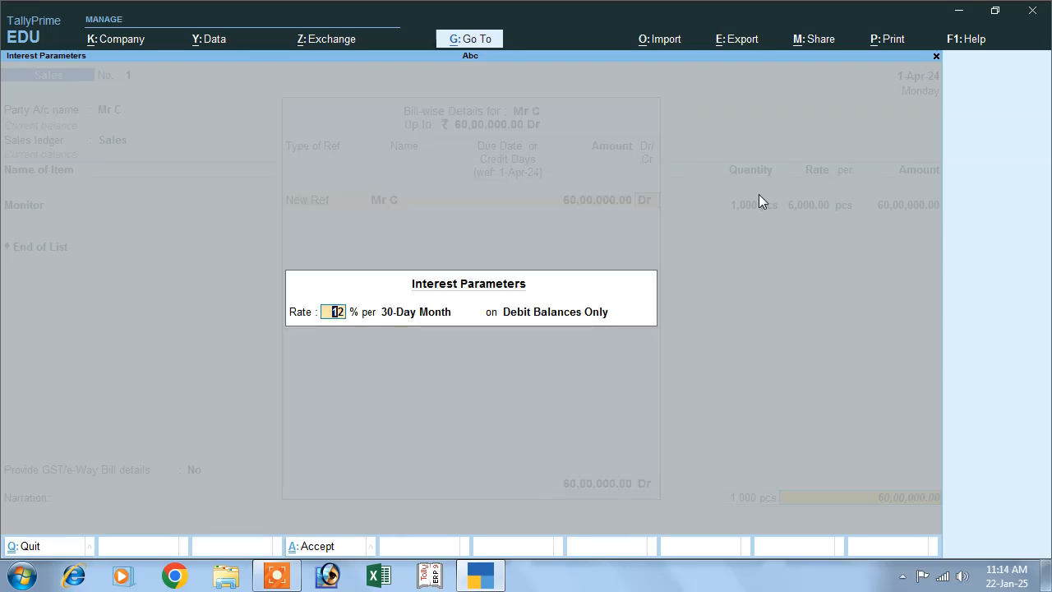
pyautogui.press('Return')
pyautogui.press('Return')
pyautogui.press('Return')
pyautogui.press('Return')
pyautogui.press('Return')
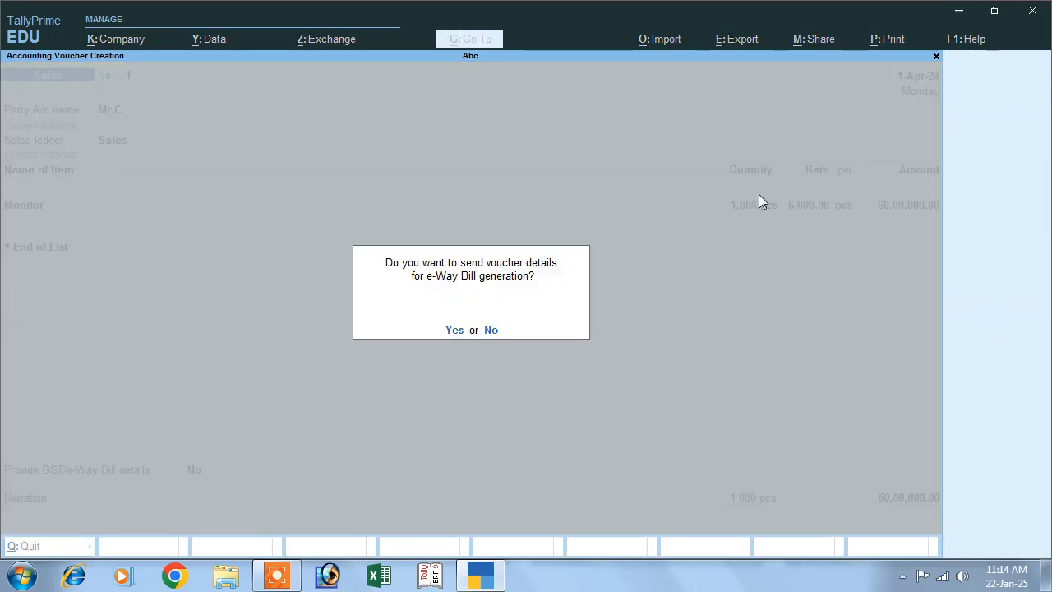
pyautogui.press('n')
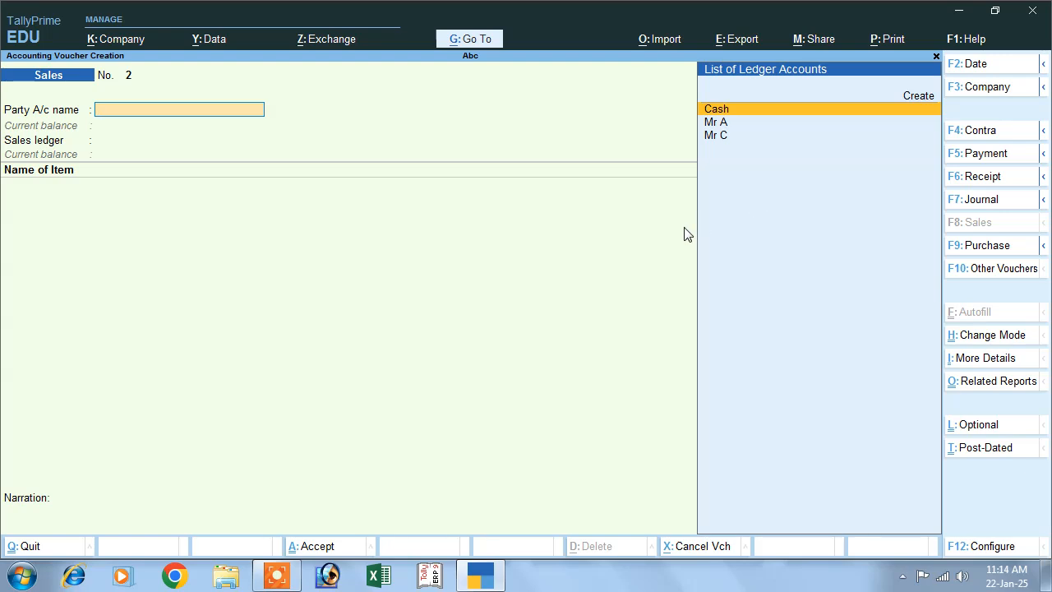
# Leave voucher entry and open the Interest Receivable report from the interest calculation statements.
pyautogui.press('Escape')
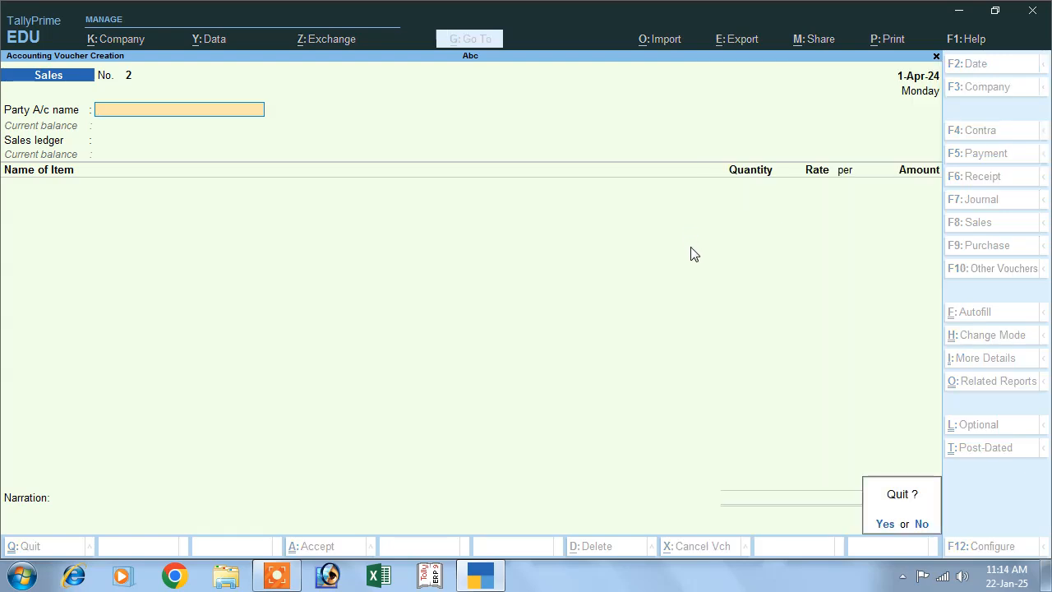
pyautogui.press('y')
pyautogui.click(673, 427)
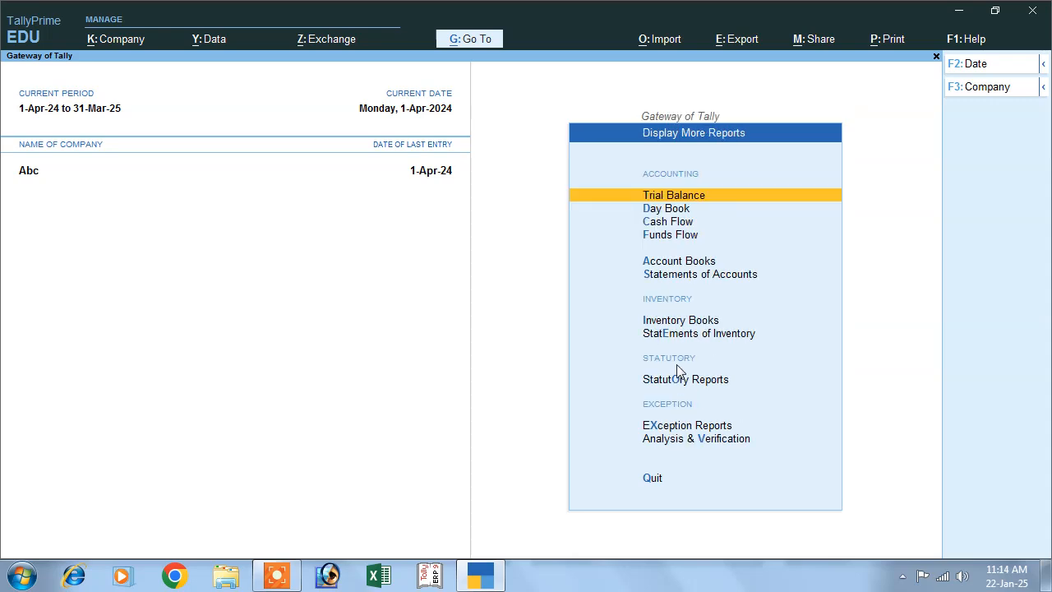
pyautogui.click(671, 276)
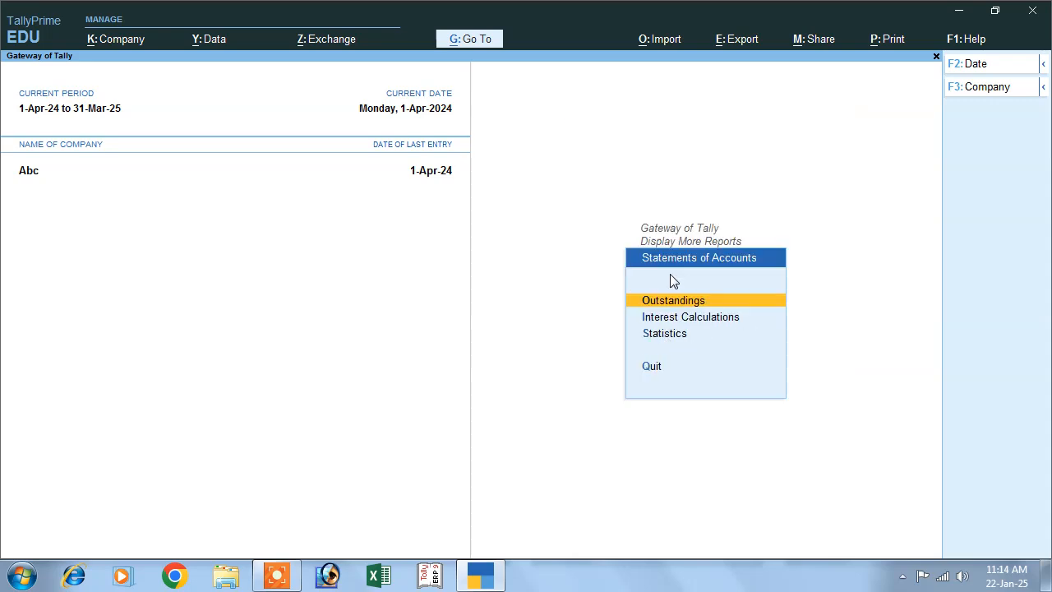
pyautogui.click(689, 321)
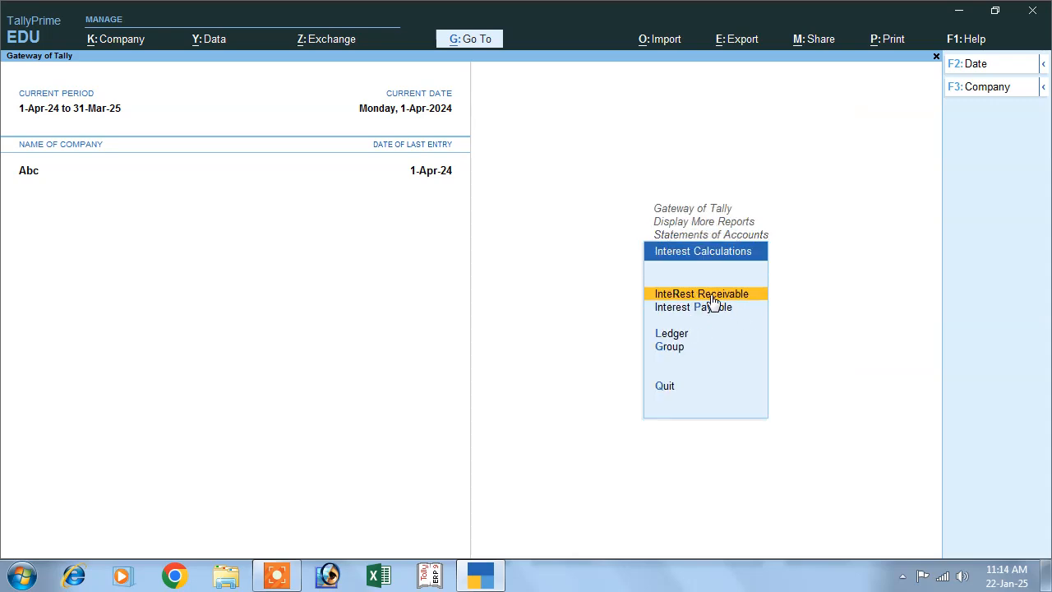
pyautogui.click(713, 297)
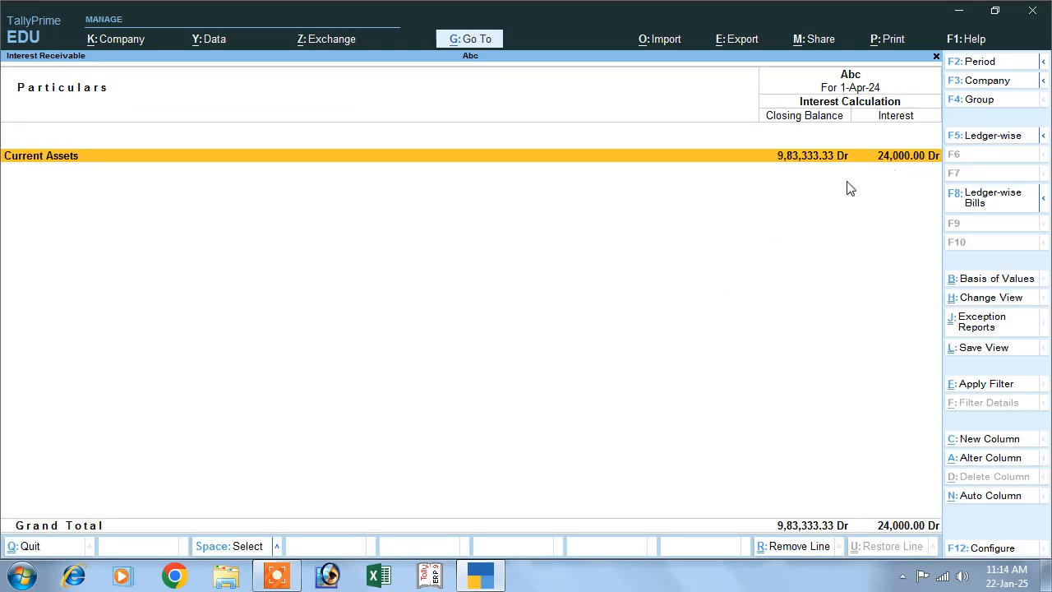
# View the receivable interest for the period 1-Apr-24 to 2-Apr-24, and return to the Gateway of Tally.
pyautogui.press('F2')
pyautogui.press('Return')
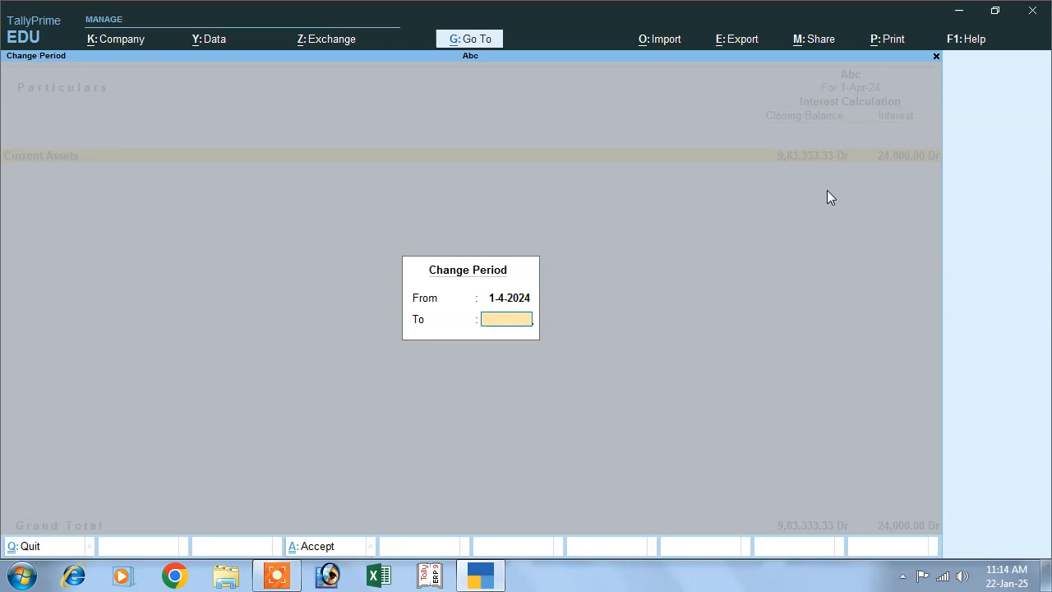
pyautogui.write('2')
pyautogui.press('Return')
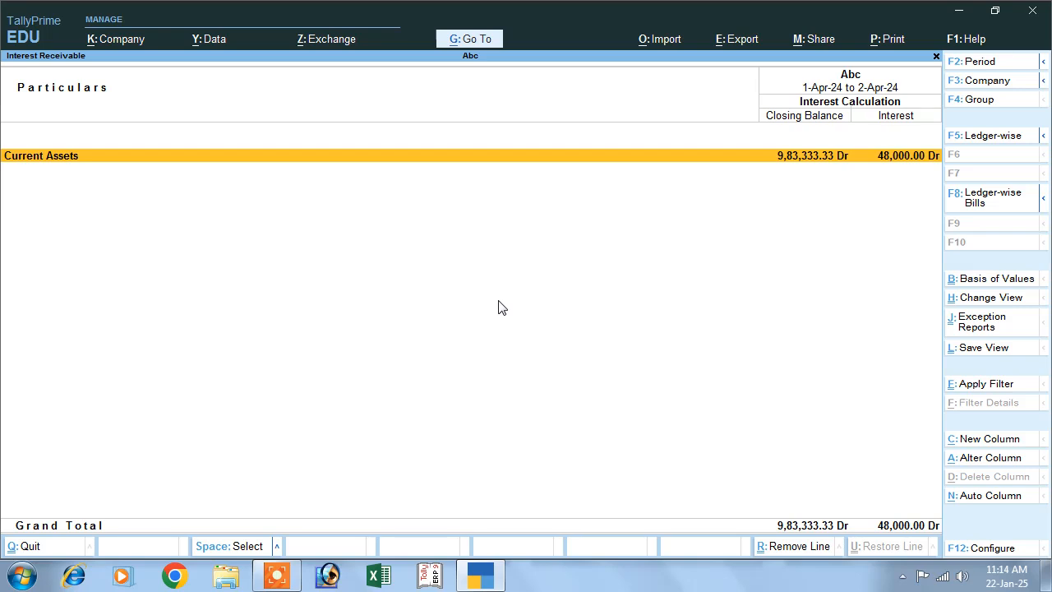
pyautogui.press('Escape')
pyautogui.press('Escape')
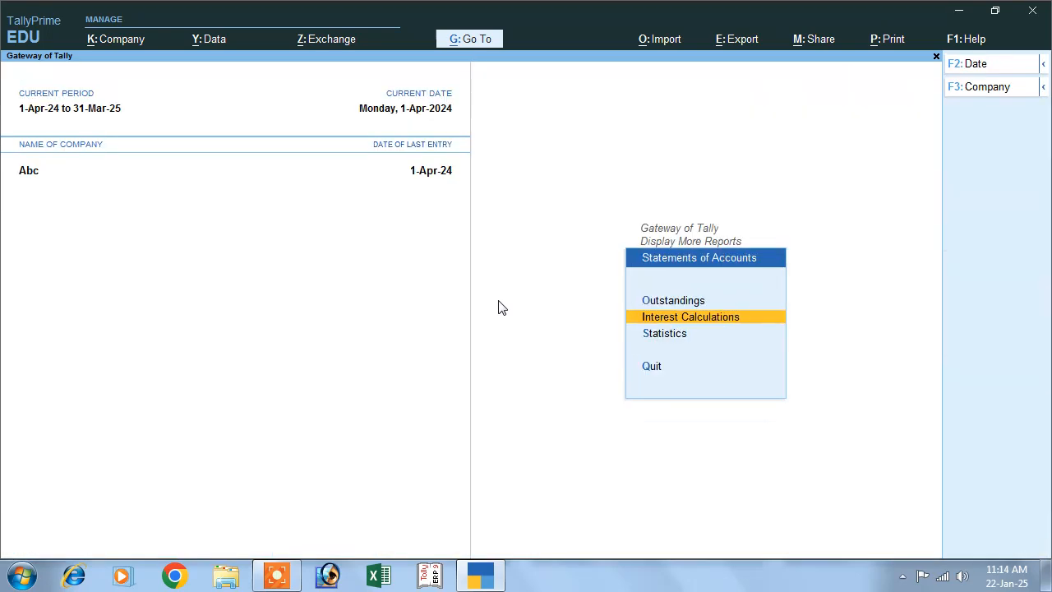
pyautogui.press('Escape')
pyautogui.press('Escape')
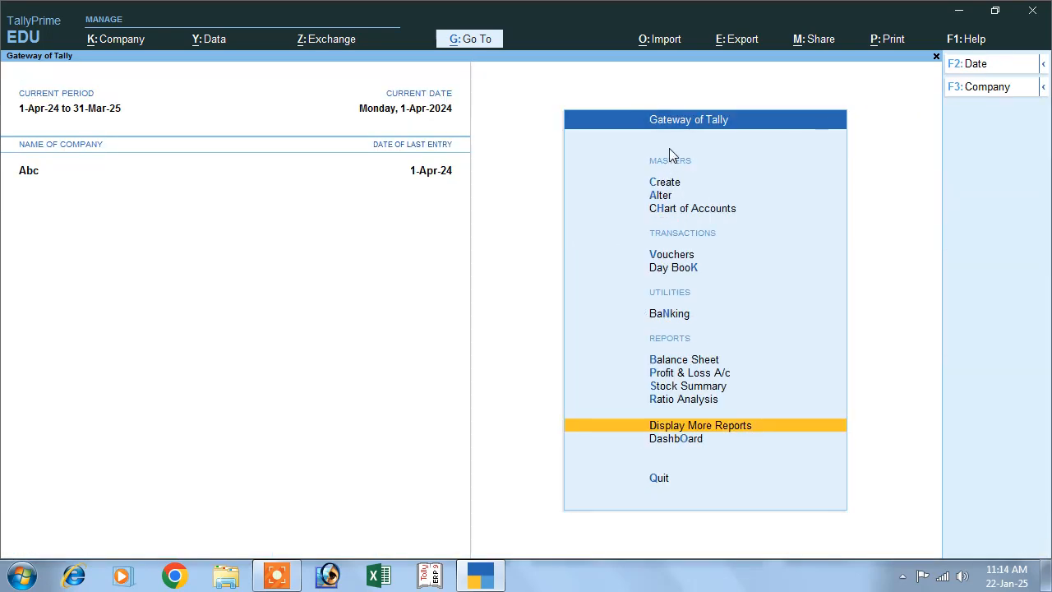
# Open the Debit Note voucher type for alteration and add a class named Interest Recipt.
pyautogui.click(658, 196)
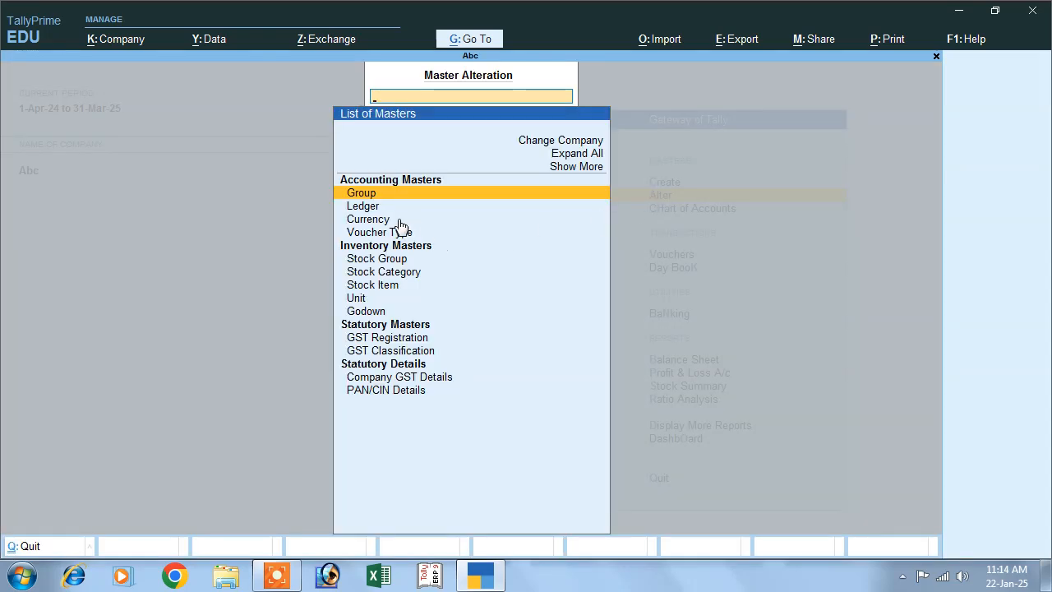
pyautogui.click(370, 233)
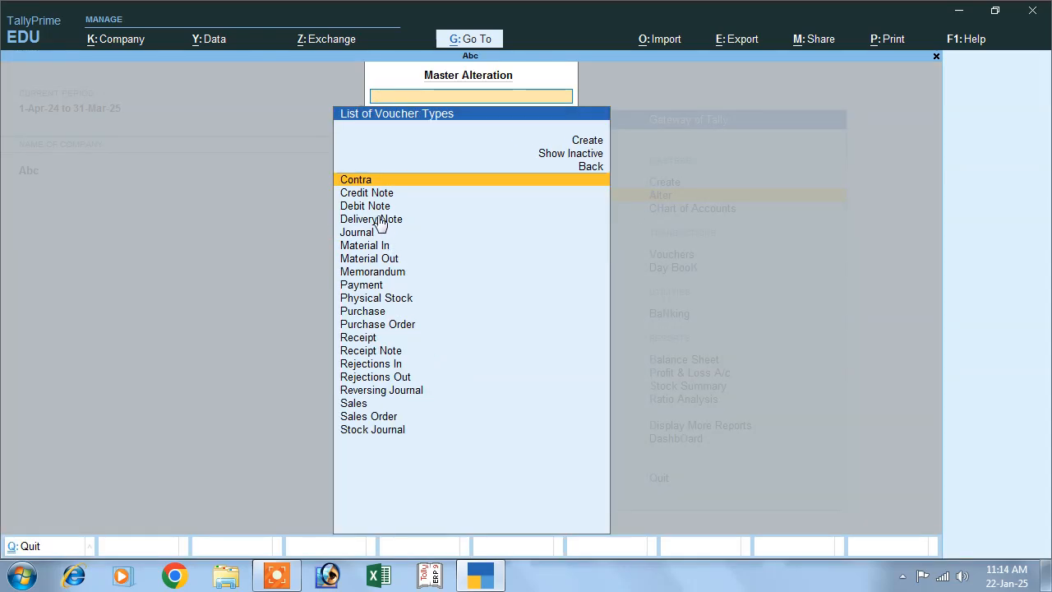
pyautogui.click(368, 206)
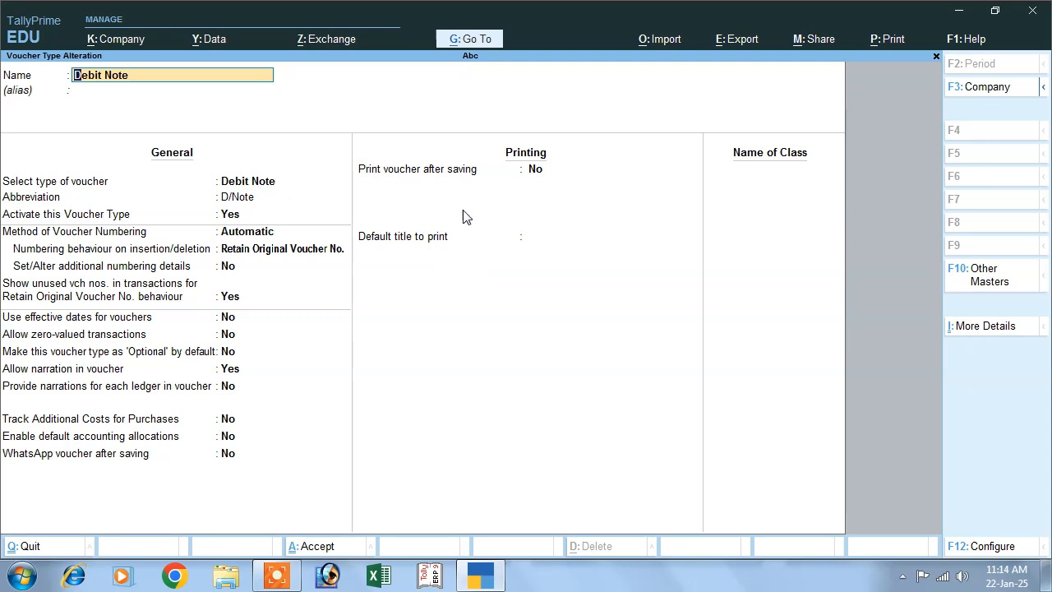
pyautogui.click(743, 178)
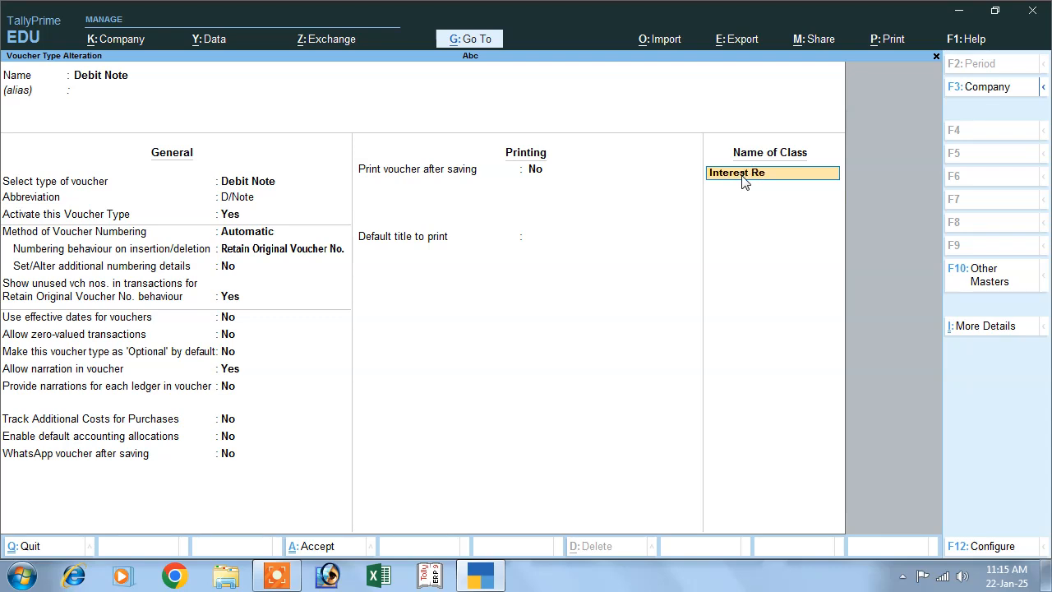
pyautogui.press('Return')
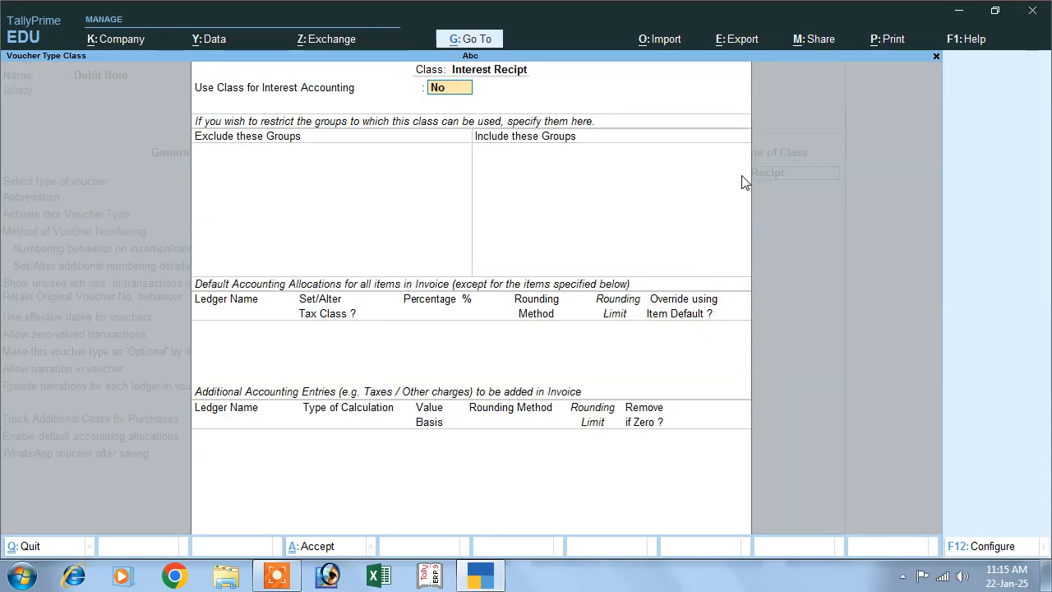
# Enable the Interest Recipt class for interest accounting, save the Debit Note voucher type, and return to the Gateway of Tally.
pyautogui.write('y')
pyautogui.press('Return')
pyautogui.press('Return')
pyautogui.press('Return')
pyautogui.press('Return')
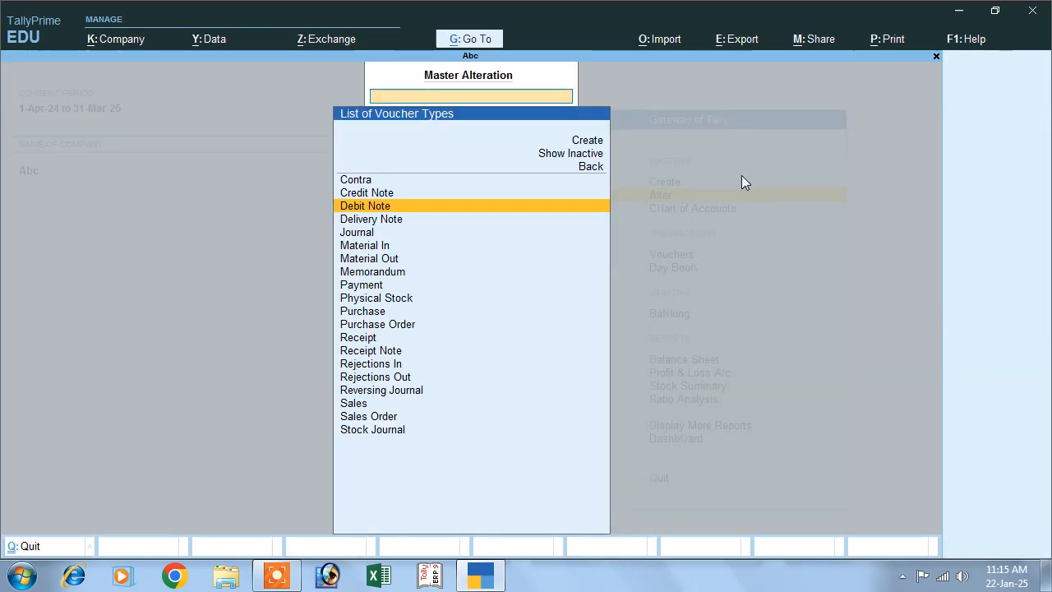
pyautogui.press('Escape')
pyautogui.press('Escape')
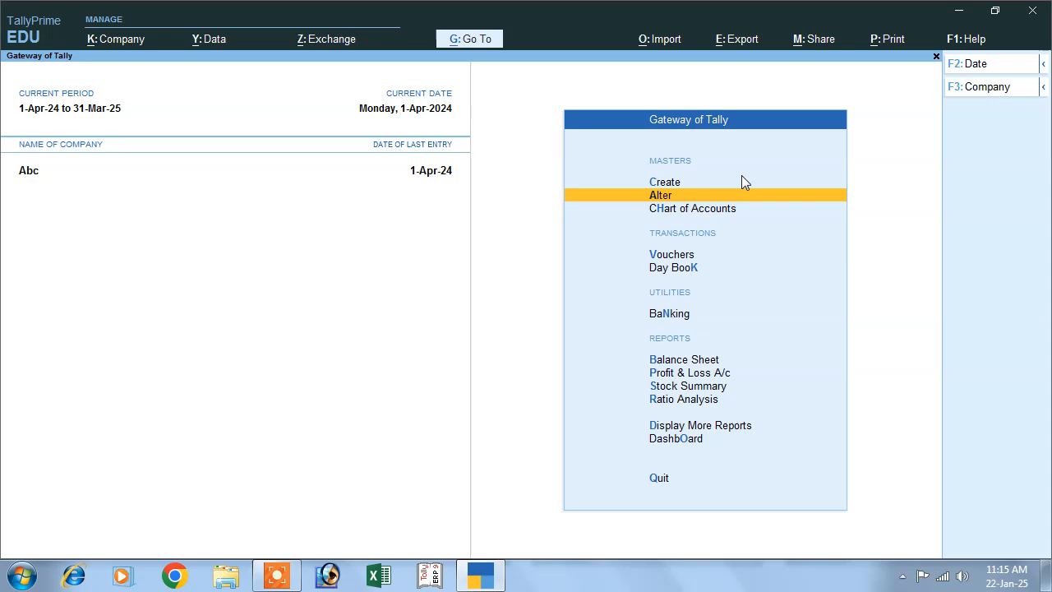
# Start a Debit Note voucher that uses the Interest Recipt voucher class.
pyautogui.click(669, 257)
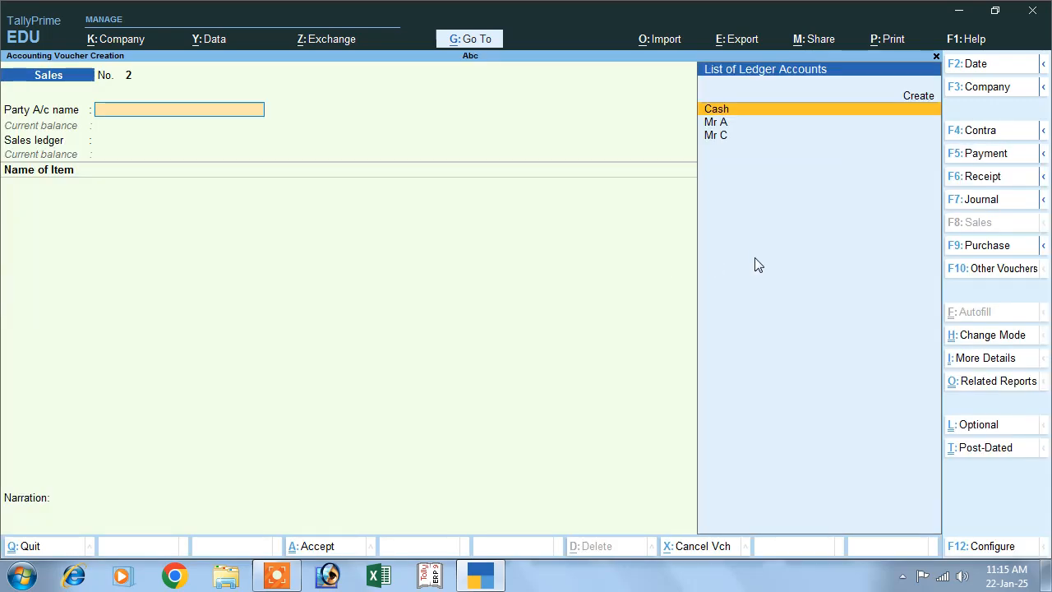
pyautogui.click(991, 272)
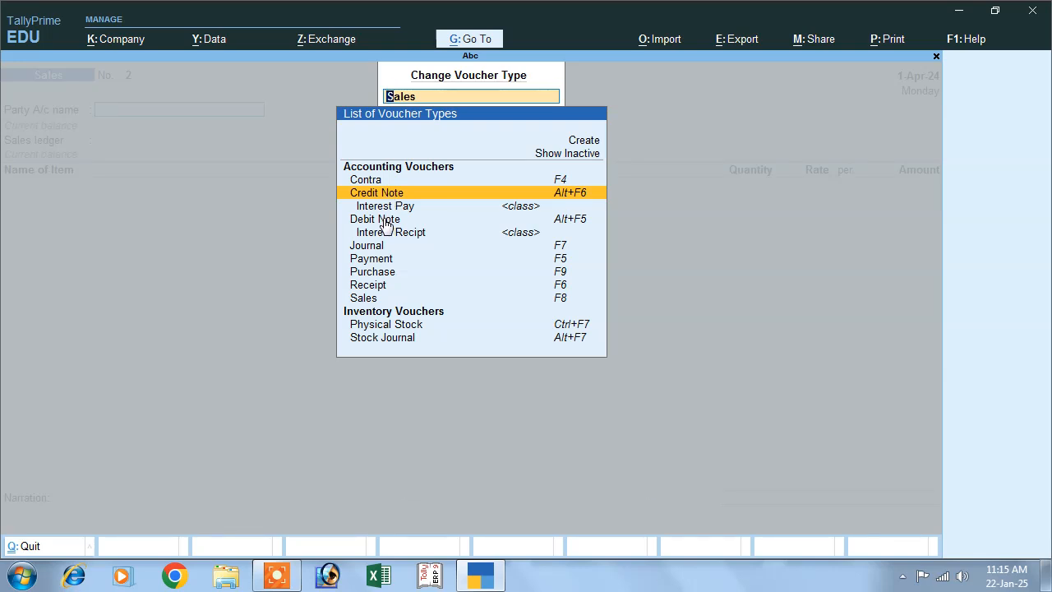
pyautogui.click(384, 219)
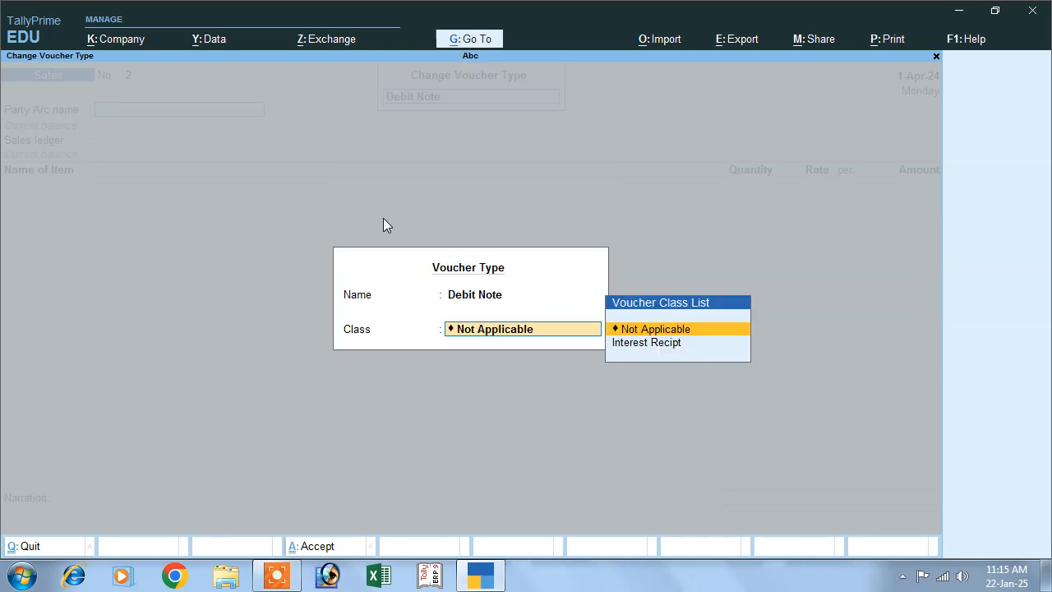
pyautogui.press('Down')
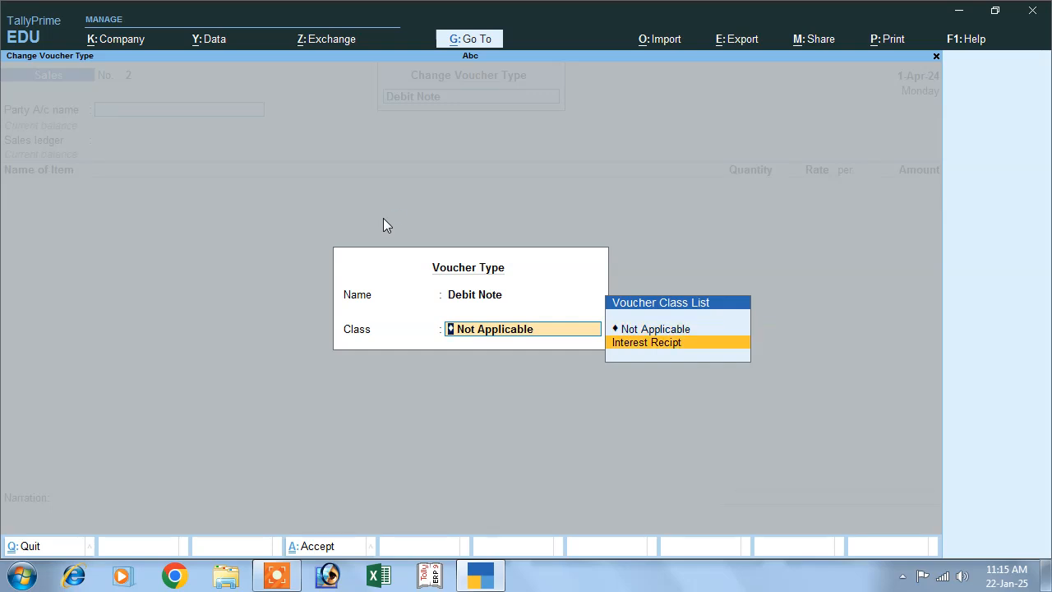
pyautogui.press('Return')
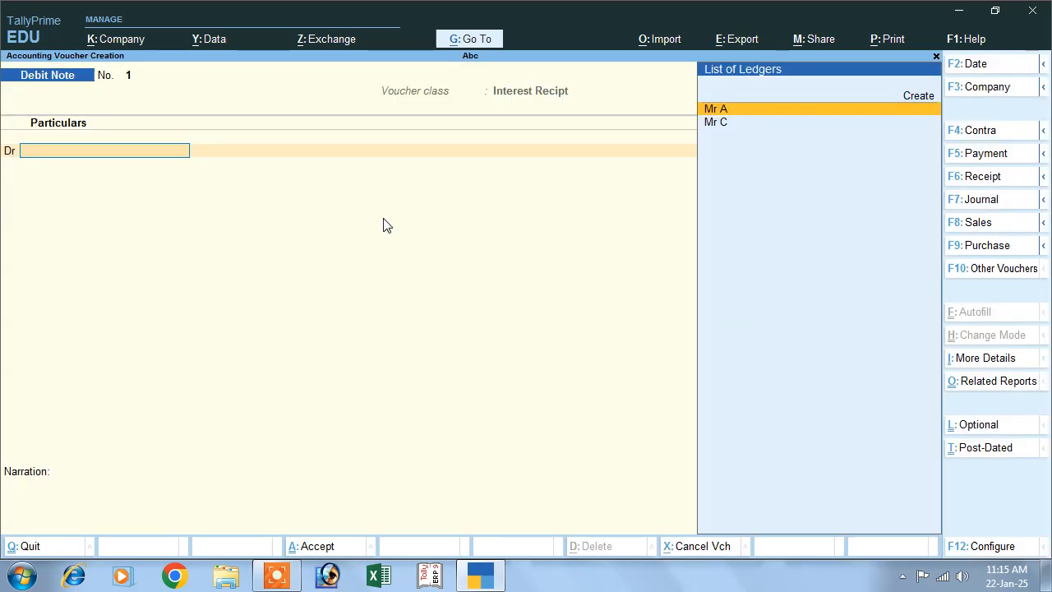
# Debit the customer's ledger with the listed 24,000.00 interest bill, accepting the default dispatch and party details.
pyautogui.press('Down')
pyautogui.press('Return')
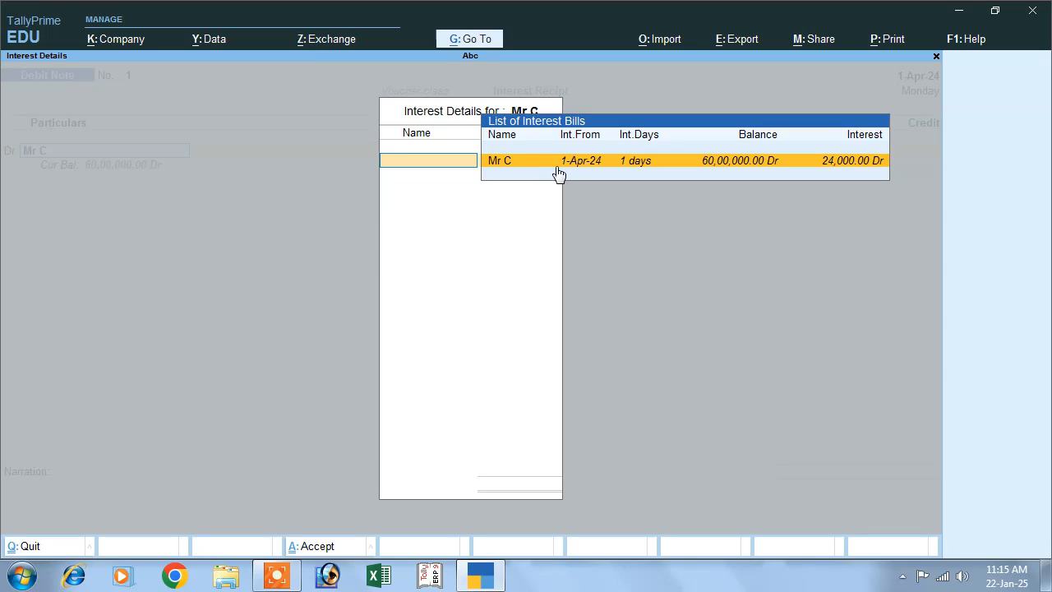
pyautogui.press('Return')
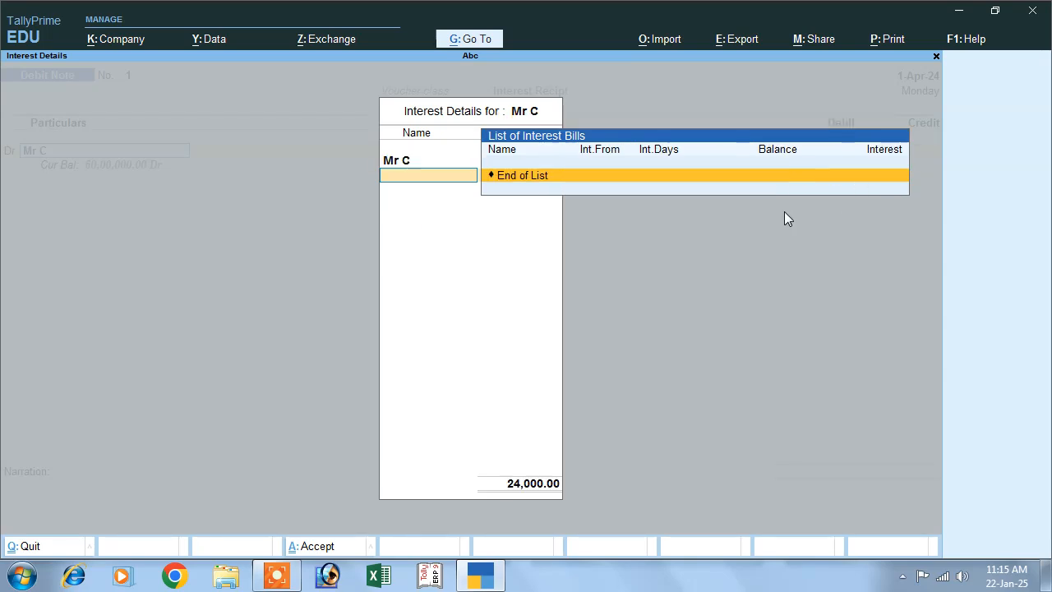
pyautogui.press('Return')
pyautogui.press('Return')
pyautogui.press('Return')
pyautogui.press('Return')
pyautogui.press('Return')
pyautogui.press('Return')
pyautogui.press('Return')
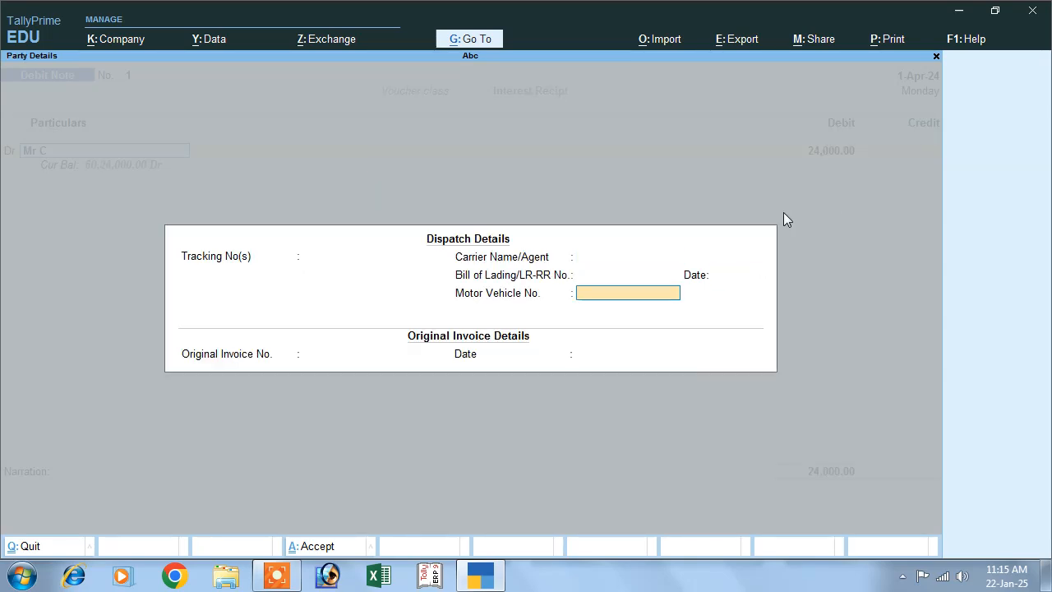
pyautogui.press('Return')
pyautogui.press('Return')
pyautogui.press('Return')
pyautogui.press('Return')
pyautogui.press('Return')
pyautogui.press('Return')
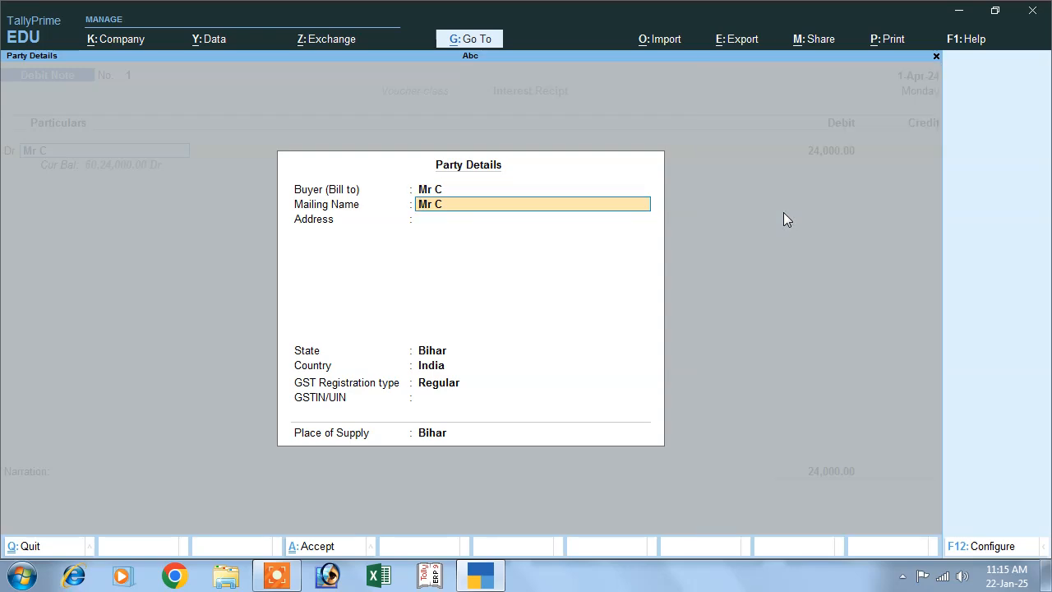
# Record the 24,000.00 debit as a New Ref in the bill-wise details, using the customer's ledger name as the reference name.
pyautogui.press('Return')
pyautogui.press('Return')
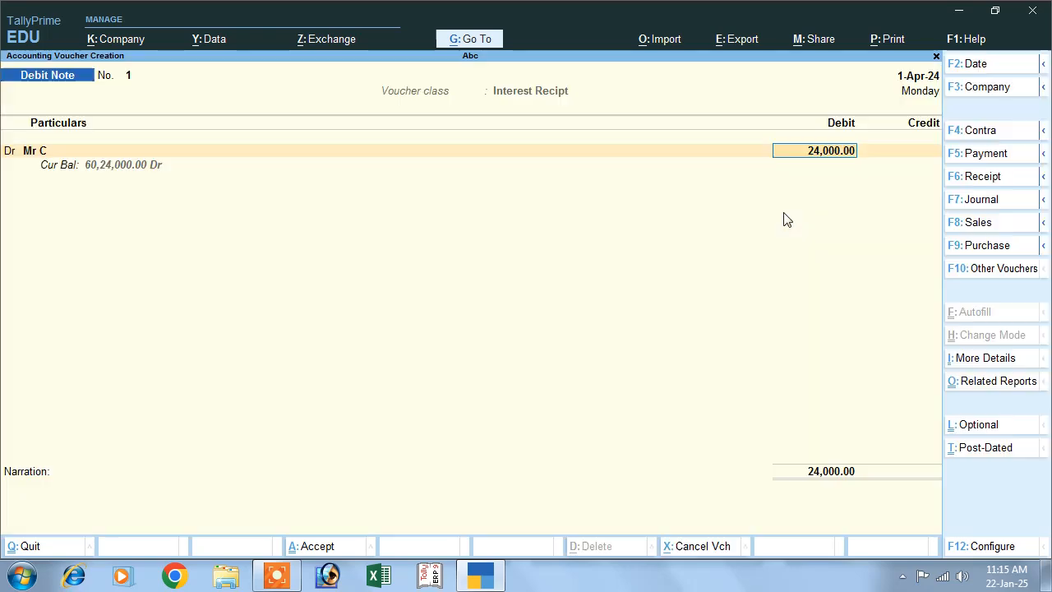
pyautogui.press('Return')
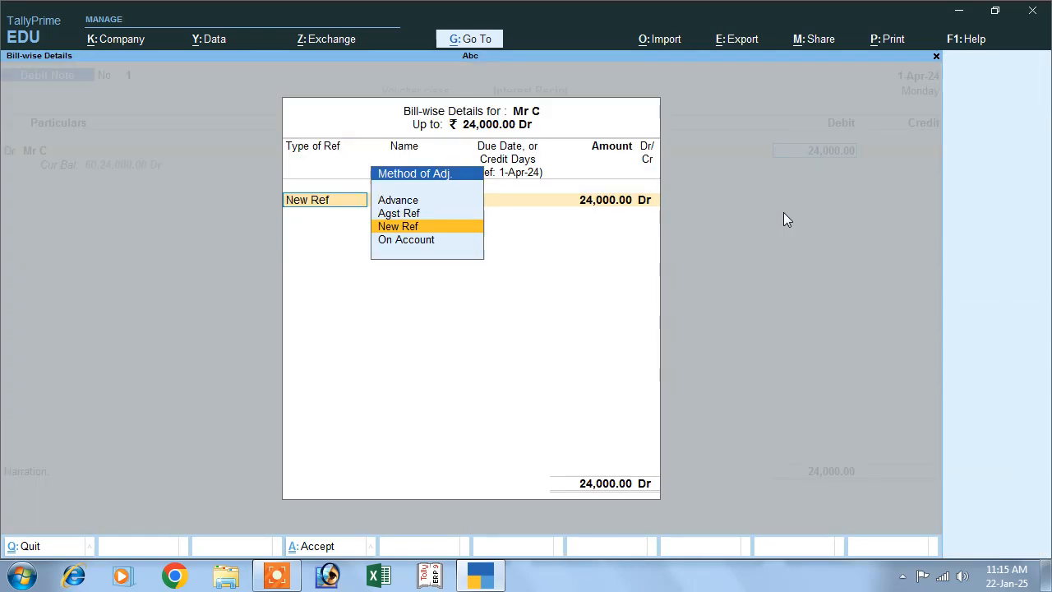
pyautogui.press('Return')
pyautogui.write('M')
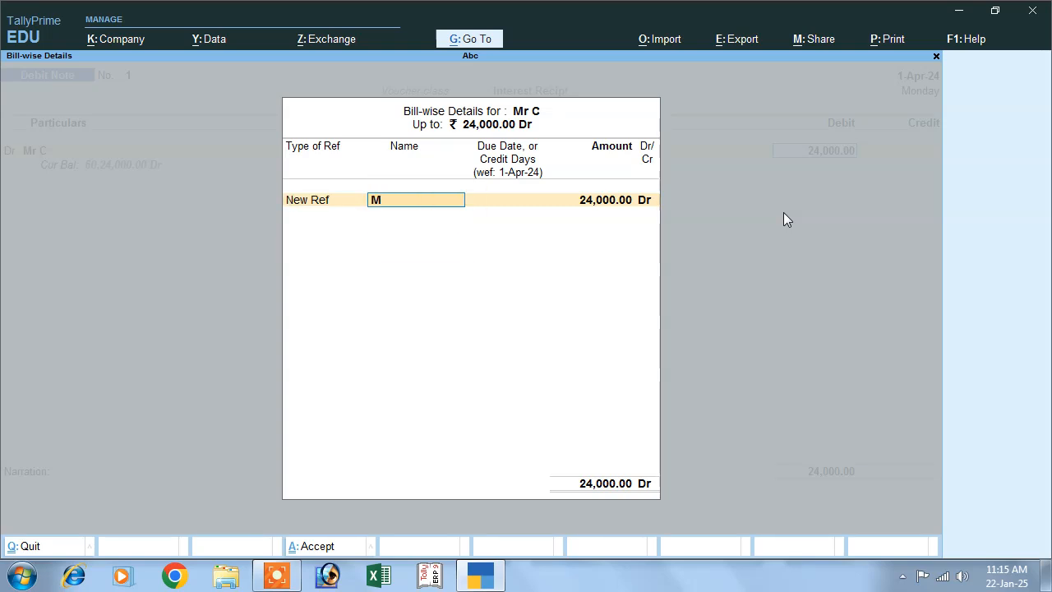
pyautogui.write('r C')
pyautogui.press('Return')
pyautogui.press('Return')
pyautogui.press('Return')
pyautogui.press('Return')
pyautogui.press('Return')
pyautogui.press('Return')
pyautogui.press('Return')
pyautogui.press('Return')
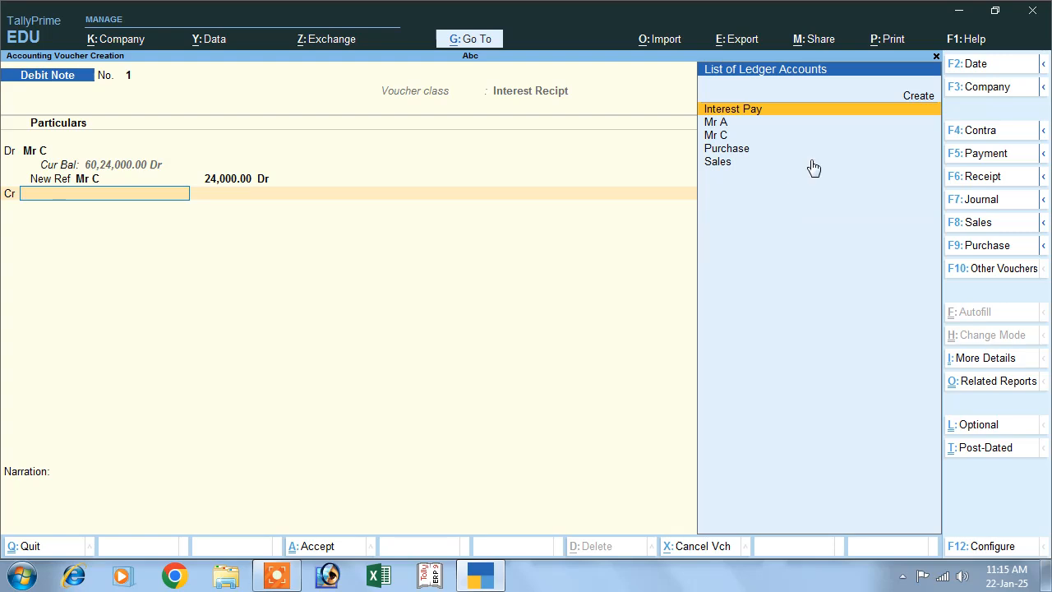
# Create a ledger named Interest Receipt under Indirect Incomes for the voucher's credit line, keeping the other ledger defaults.
pyautogui.press('Return')
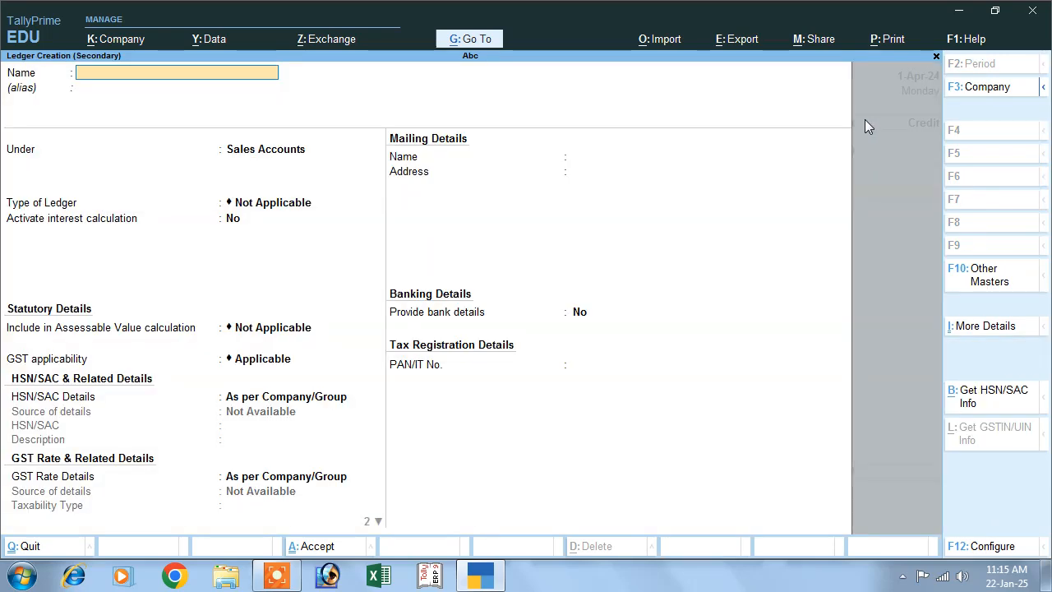
pyautogui.write('Interest Receipt')
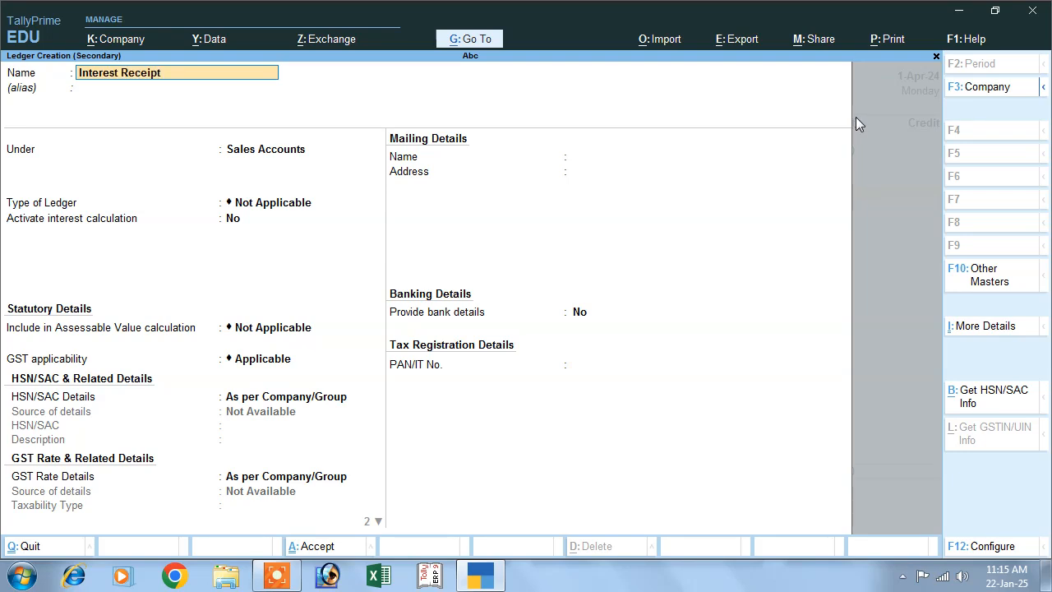
pyautogui.press('Return')
pyautogui.write('I')
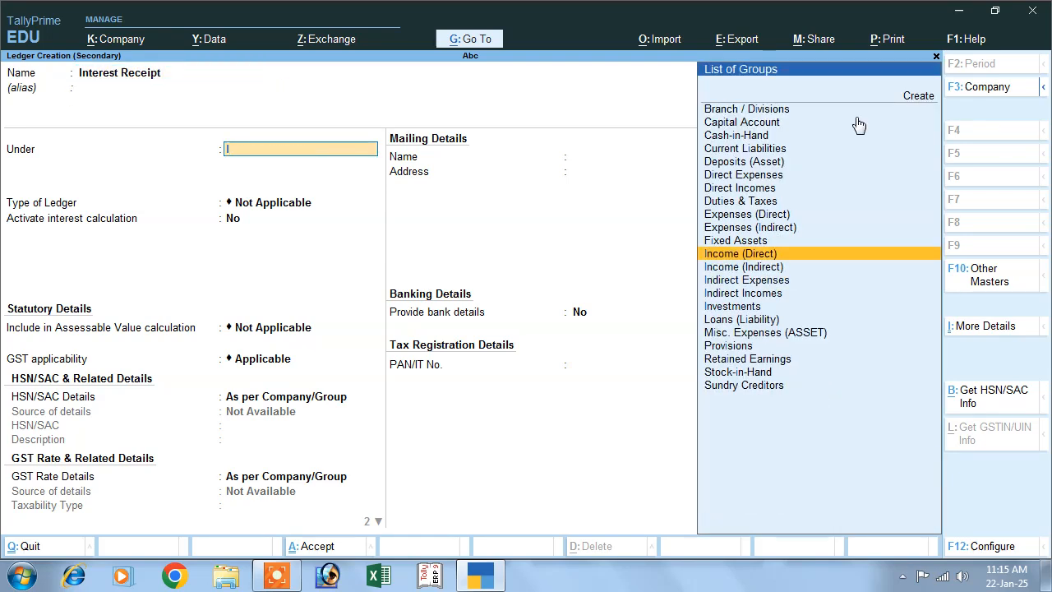
pyautogui.press('Down')
pyautogui.press('Down')
pyautogui.press('Down')
pyautogui.press('Return')
pyautogui.press('Return')
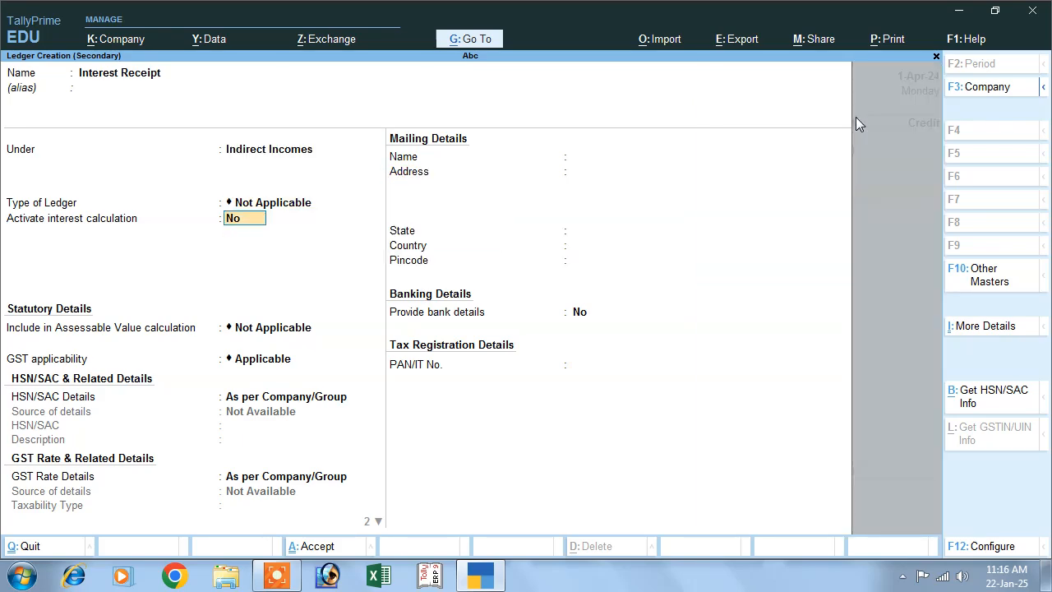
pyautogui.press('Return')
pyautogui.press('Return')
pyautogui.press('Return')
pyautogui.press('Return')
pyautogui.press('Return')
pyautogui.press('Return')
# Accept 24,000.00 as the Interest Receipt credit and save the debit note.
pyautogui.press('Return')
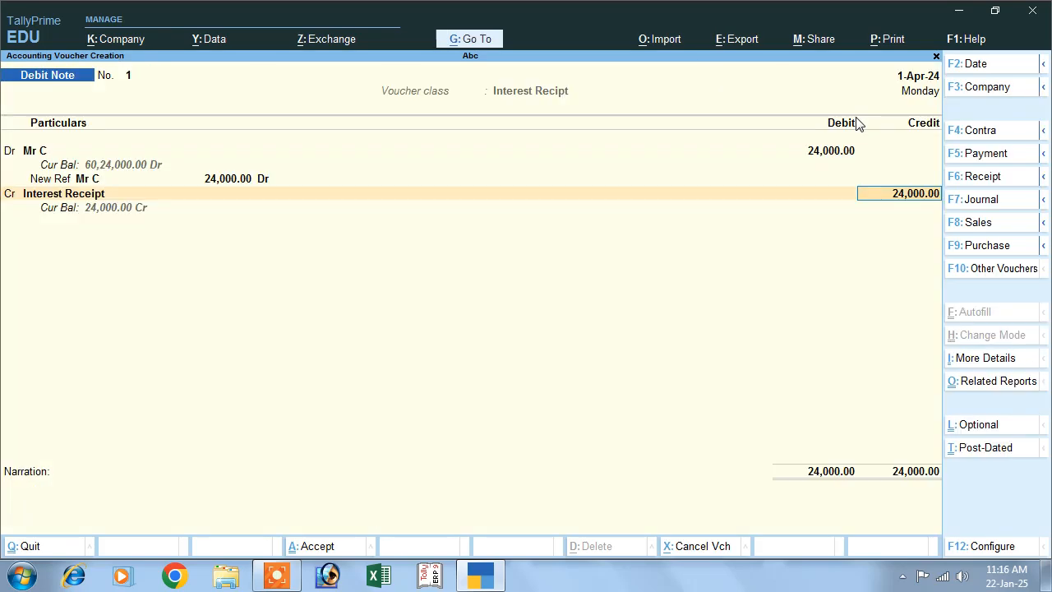
pyautogui.press('Return')
pyautogui.press('Return')
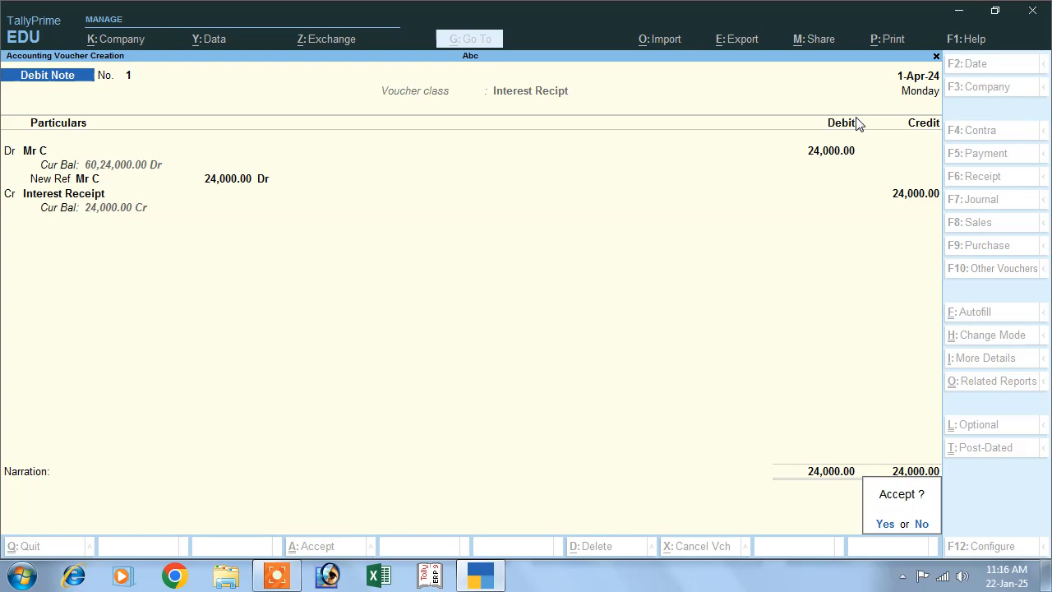
pyautogui.press('Return')
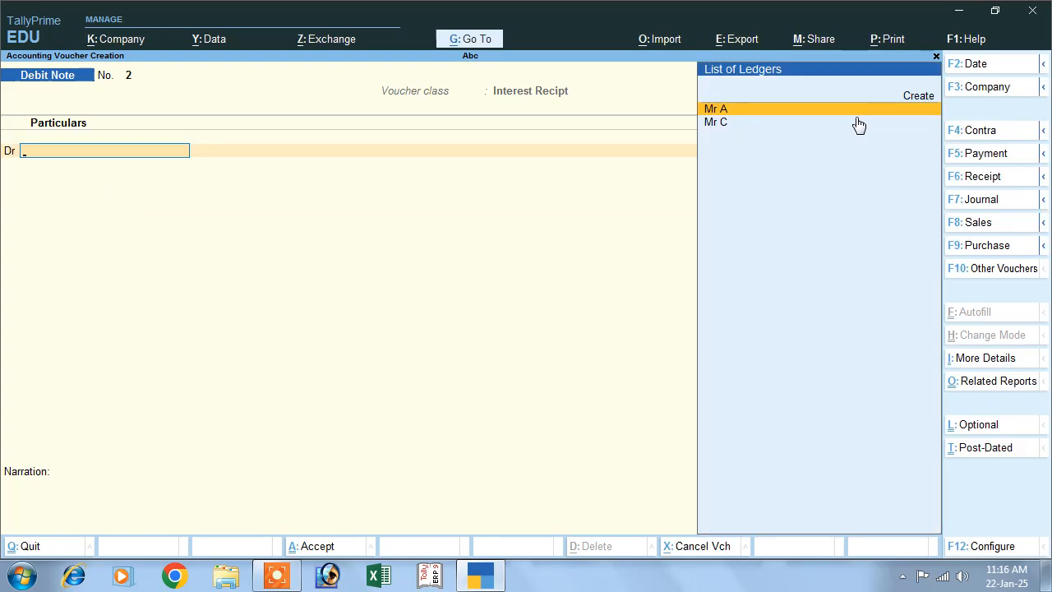
# Start a Receipt voucher and credit the customer's ledger with 60,24,000.
pyautogui.click(983, 184)
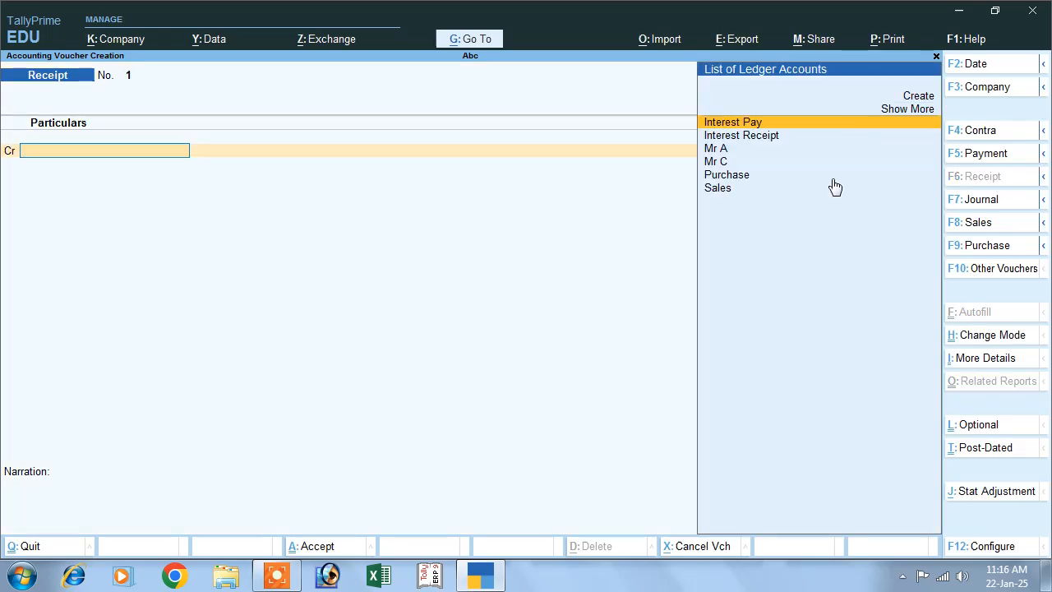
pyautogui.click(715, 161)
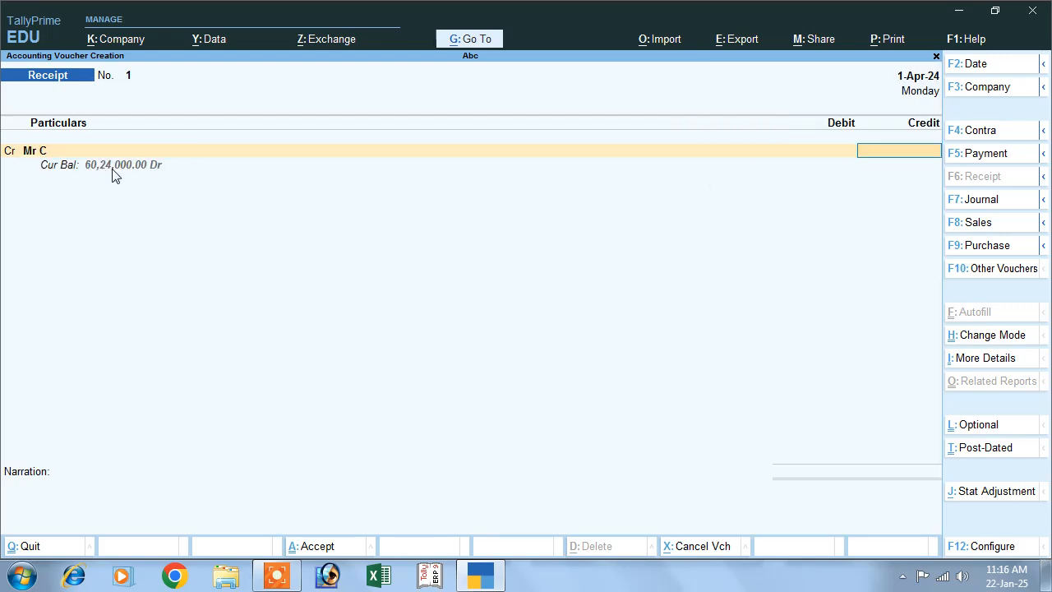
pyautogui.write('60,')
pyautogui.write('24,')
pyautogui.write('000')
pyautogui.press('Return')
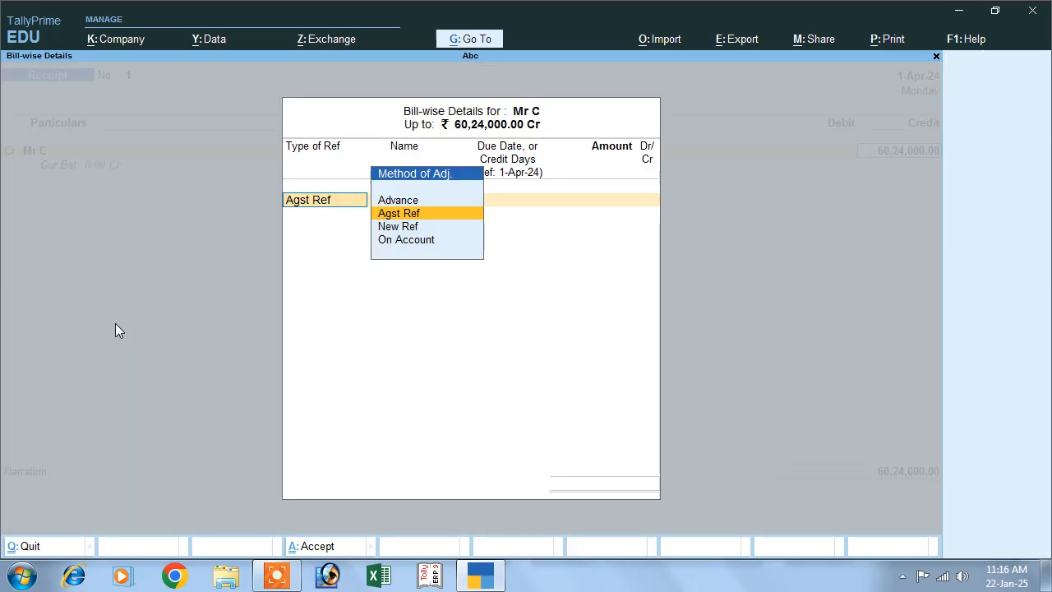
# Allocate the full 60,24,000.00 receipt as Agst Ref to the customer's bill reference.
pyautogui.press('Return')
pyautogui.press('Return')
pyautogui.press('Return')
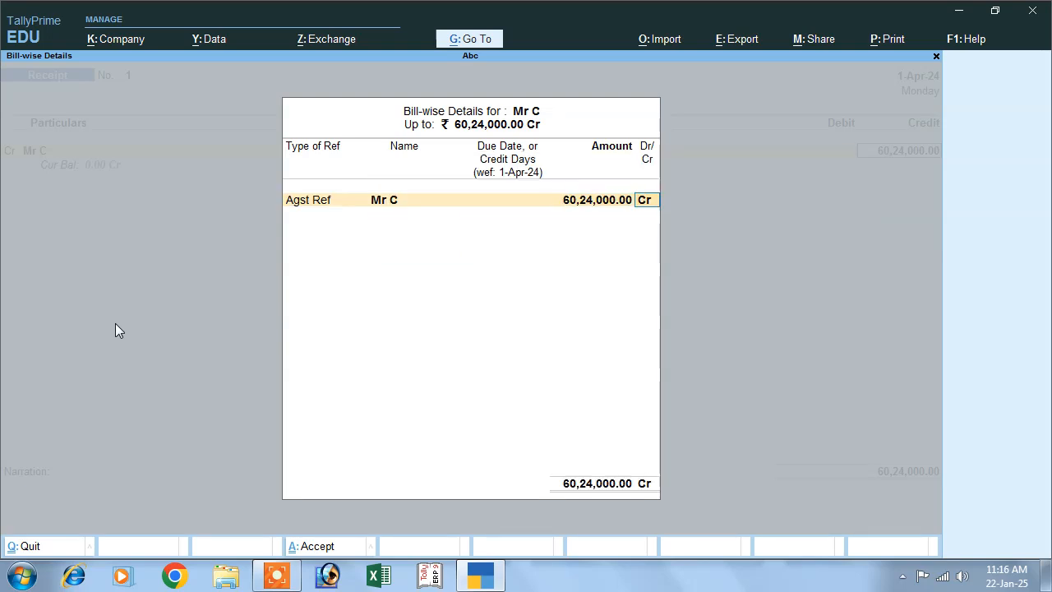
pyautogui.press('Return')
# Debit Cash with 60,24,000.00 and save the receipt voucher.
pyautogui.press('Down')
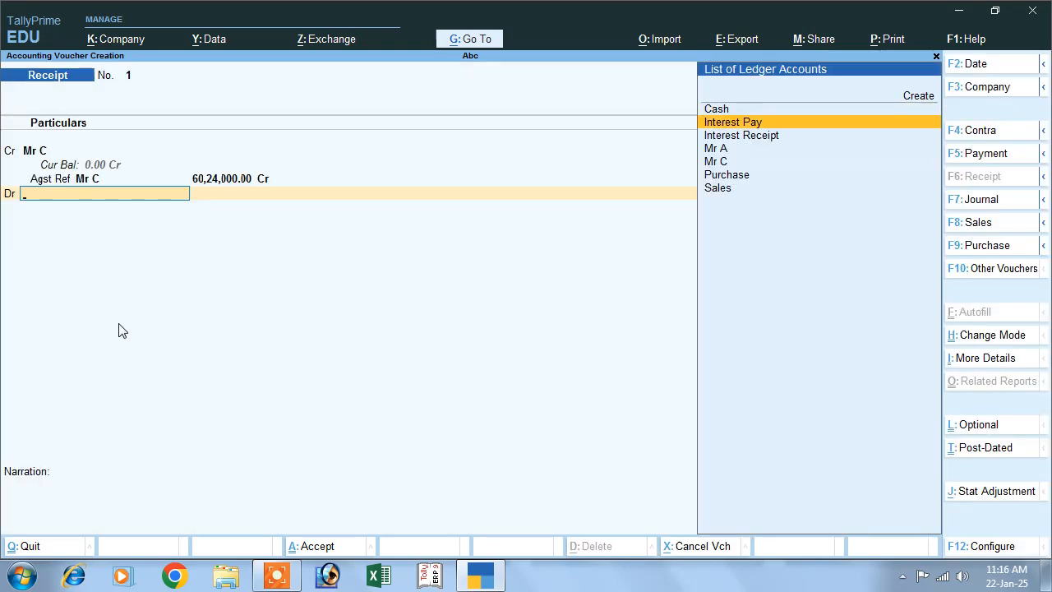
pyautogui.press('Up')
pyautogui.press('Down')
pyautogui.press('Up')
pyautogui.press('Return')
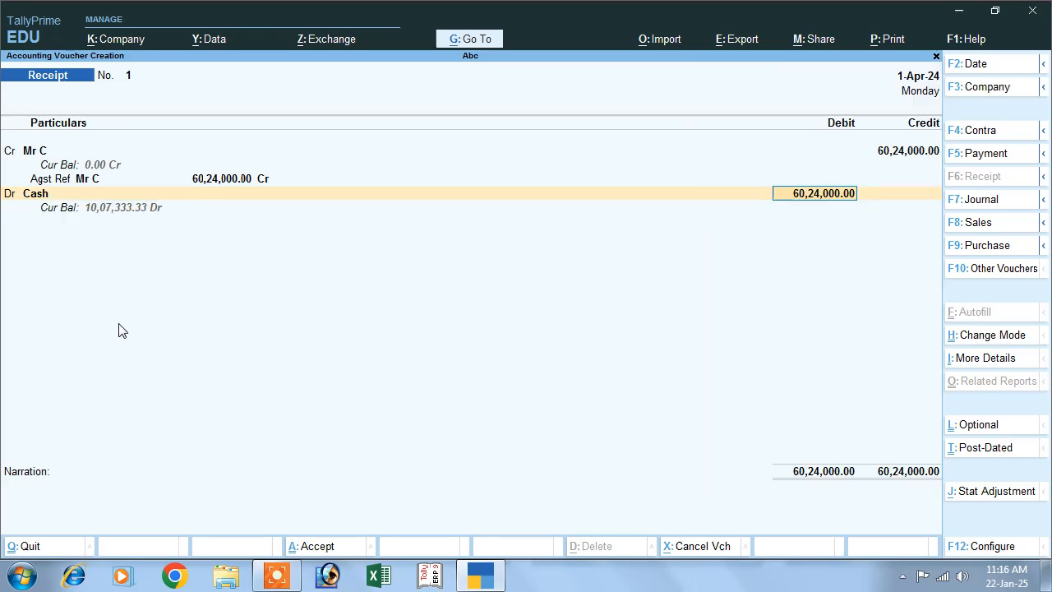
pyautogui.press('Return')
pyautogui.press('Return')
pyautogui.press('Return')
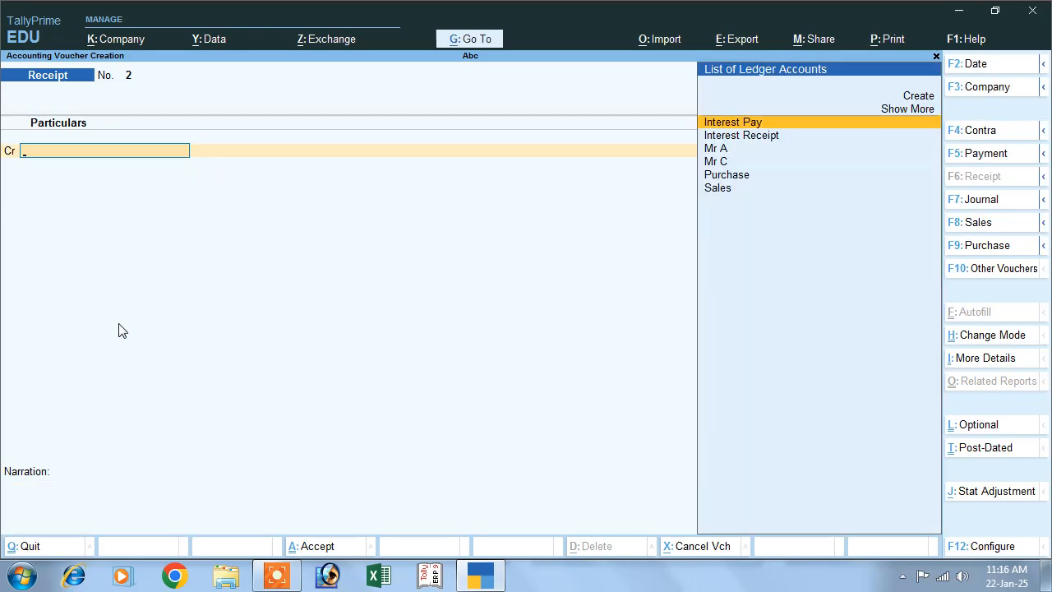
# Leave voucher entry and view the Interest Receivable report under the interest calculation statements.
pyautogui.press('Escape')
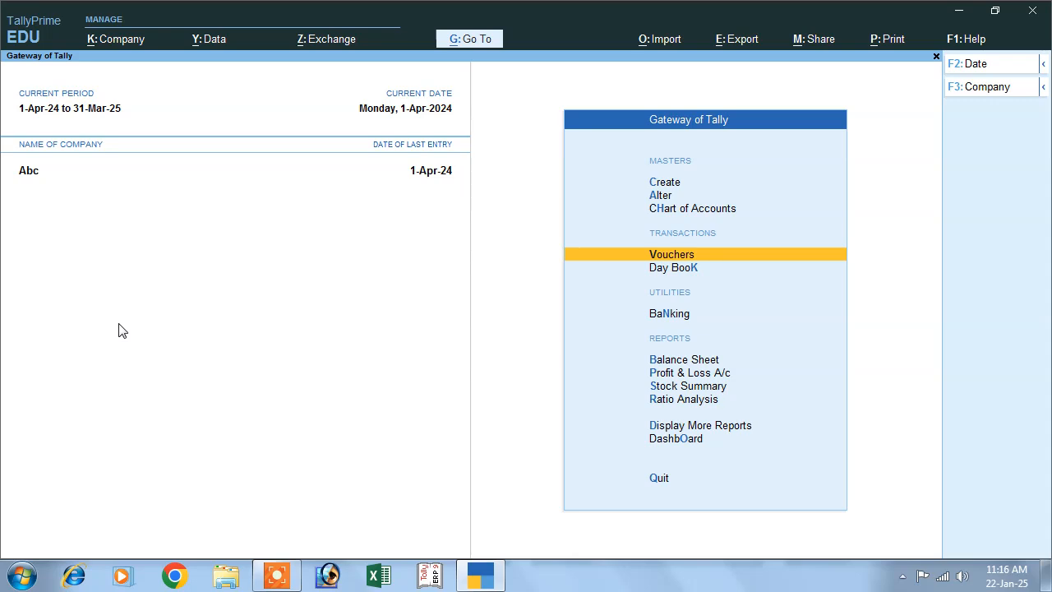
pyautogui.press('Down')
pyautogui.press('Down')
pyautogui.press('Down')
pyautogui.press('Down')
pyautogui.press('Down')
pyautogui.press('Down')
pyautogui.press('Down')
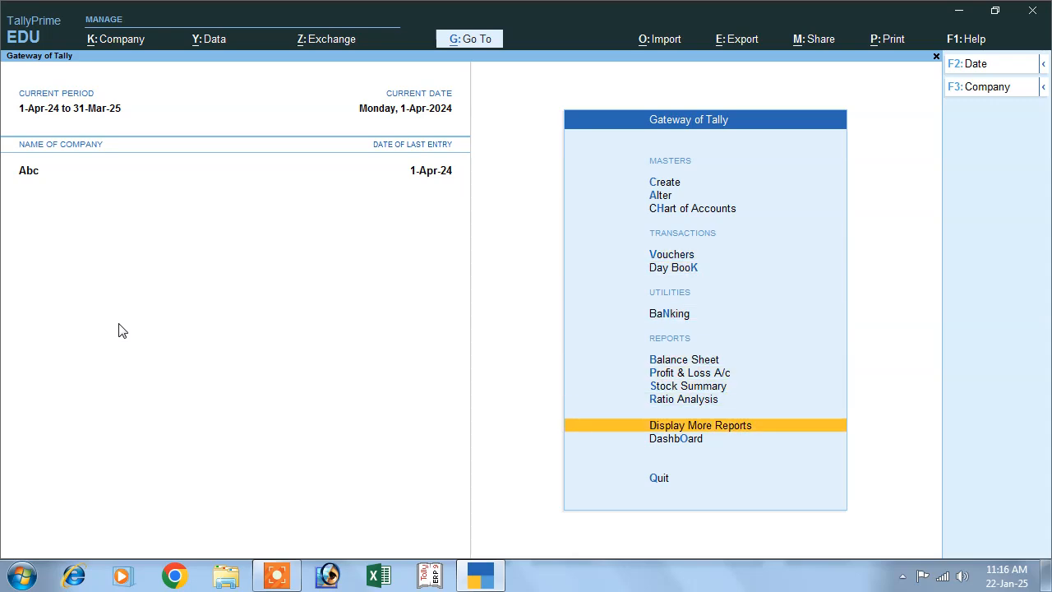
pyautogui.press('Return')
pyautogui.press('Down')
pyautogui.press('Down')
pyautogui.press('Down')
pyautogui.press('Down')
pyautogui.press('Down')
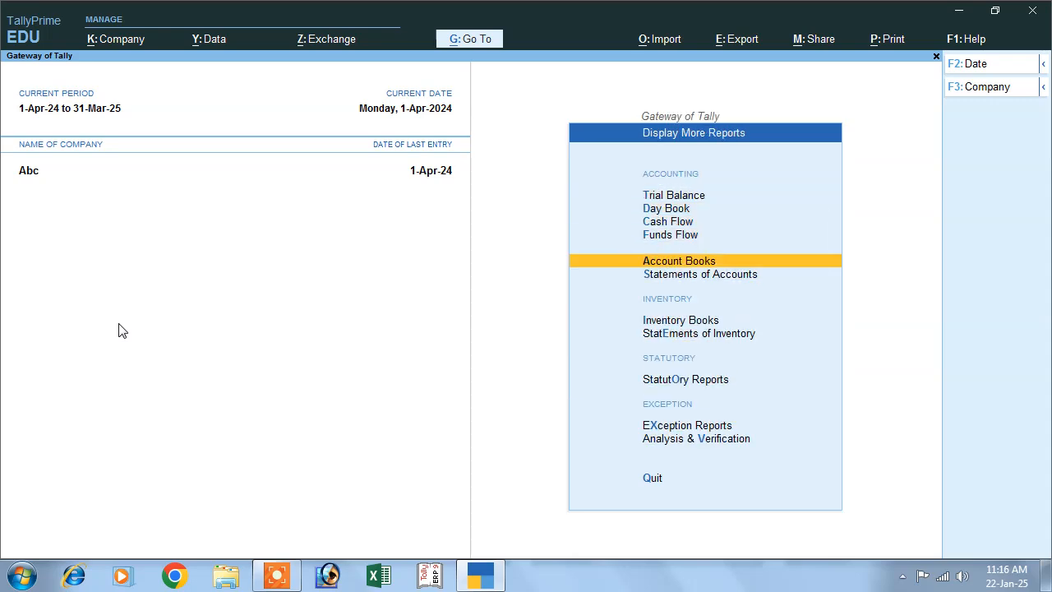
pyautogui.press('Return')
pyautogui.press('Down')
pyautogui.press('Return')
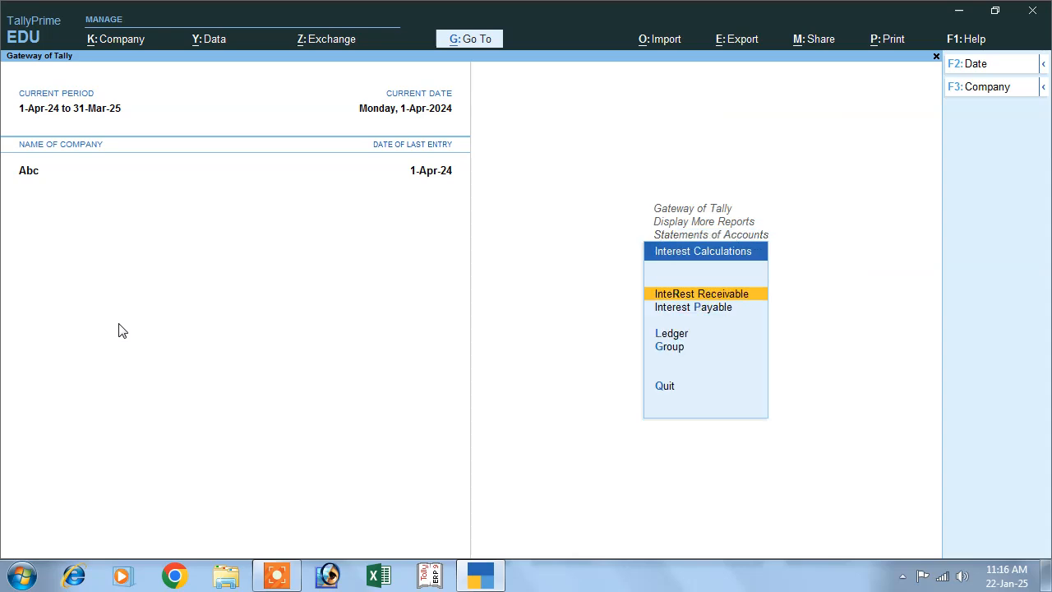
pyautogui.press('Return')
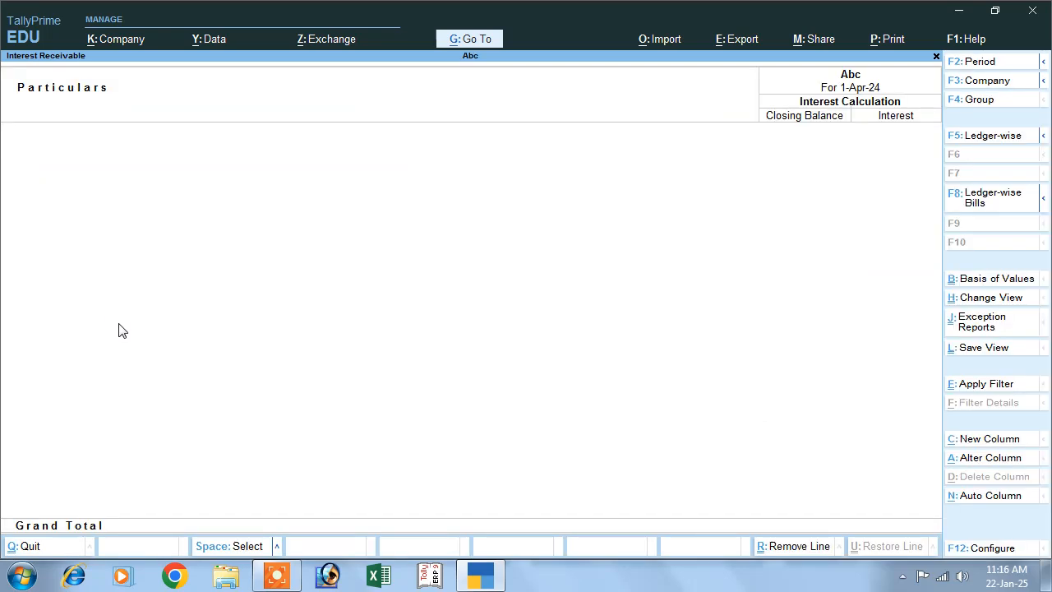
# Check the Interest Payable report and return to the Gateway of Tally.
pyautogui.press('Escape')
pyautogui.press('Down')
pyautogui.press('Return')
pyautogui.press('Escape')
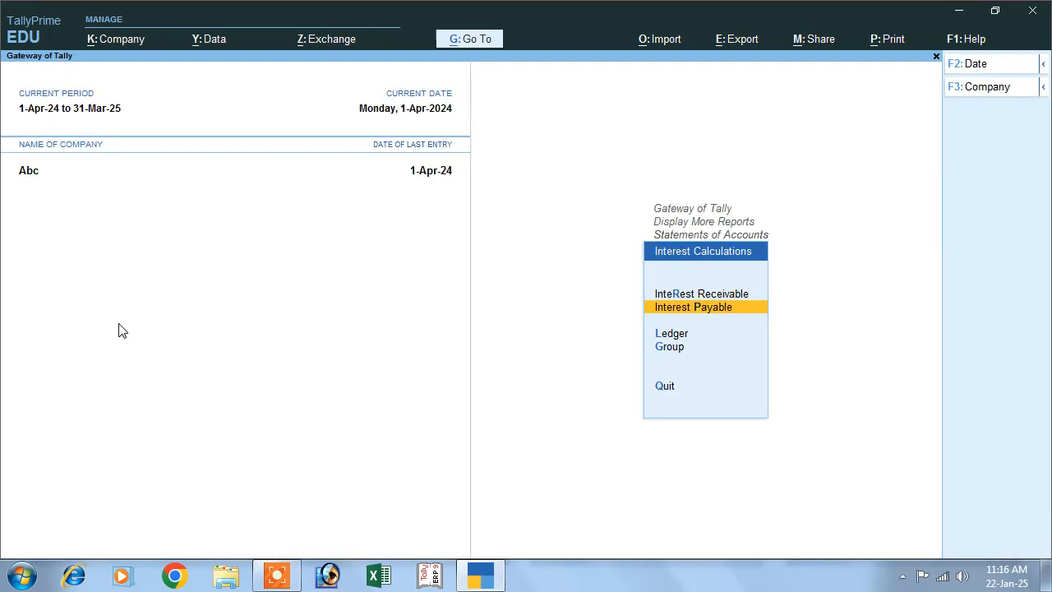
pyautogui.press('Escape')
pyautogui.press('Escape')
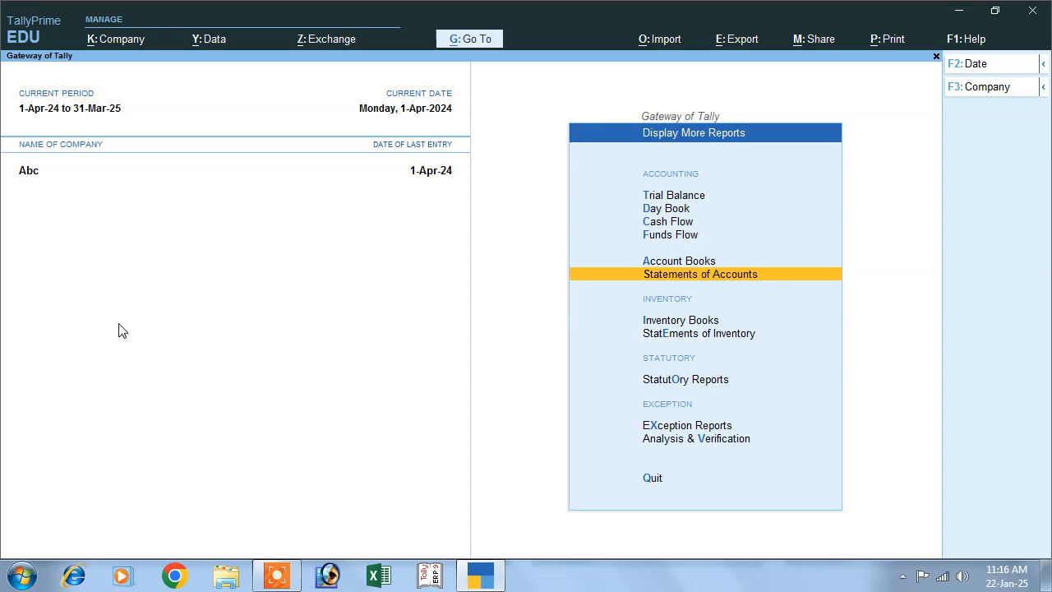
pyautogui.press('Escape')
pyautogui.press('Escape')
pyautogui.press('Escape')
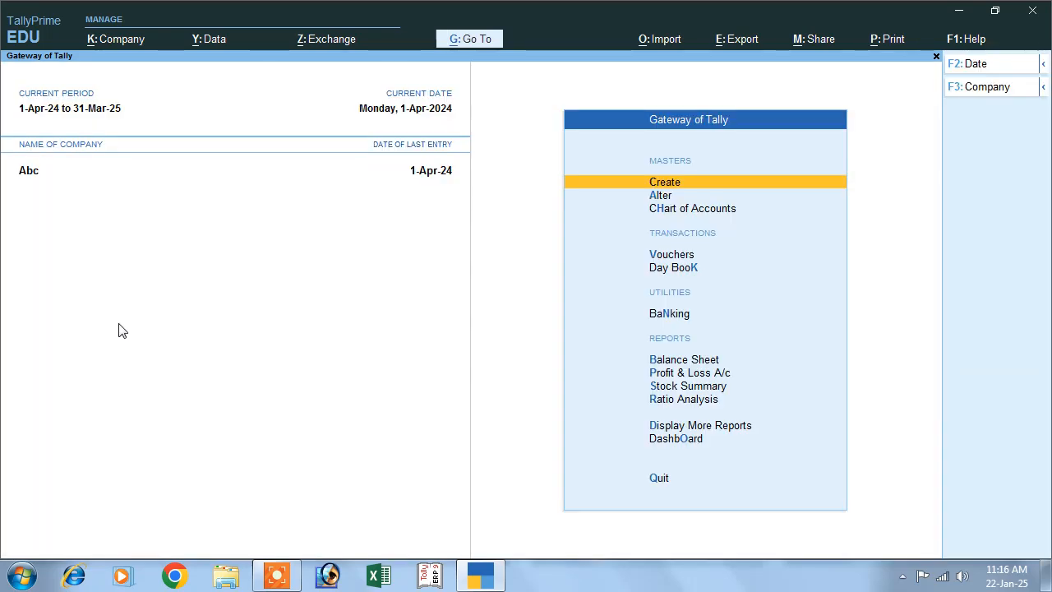